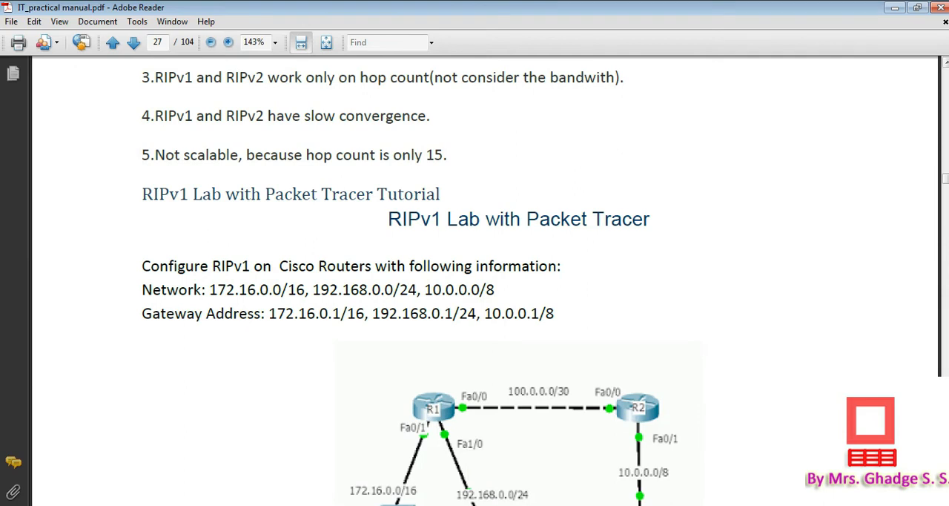
Examine the RIPv1 lab's network addresses, gateway addresses and topology diagram in the manual, and switch to Cisco Packet Tracer
key(Down)
key(Down)
key(Down)
key(Down)
key(Down)
key(Down)
key(Down)
key(Down)
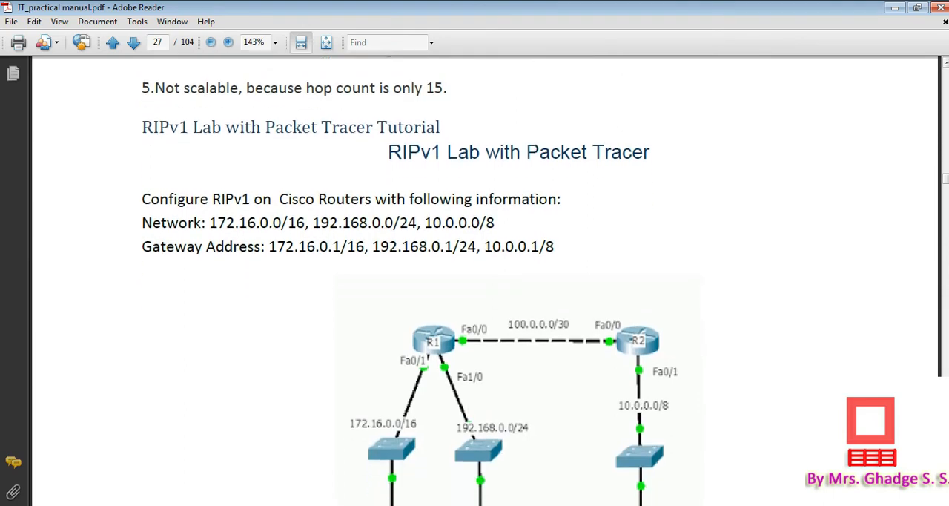
key(Down)
key(Down)
key(Down)
key(Down)
key(Down)
key(Down)
key(Down)
key(Down)
key(Down)
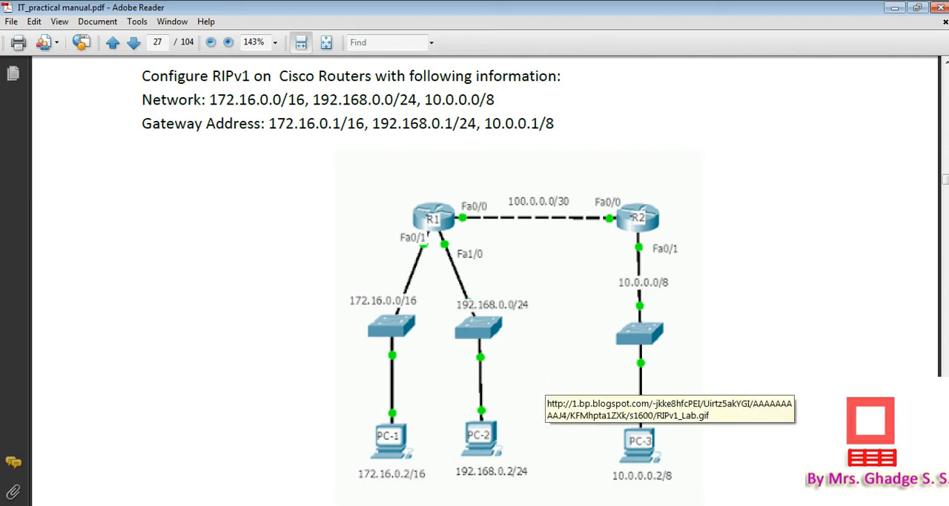
click(384, 503)
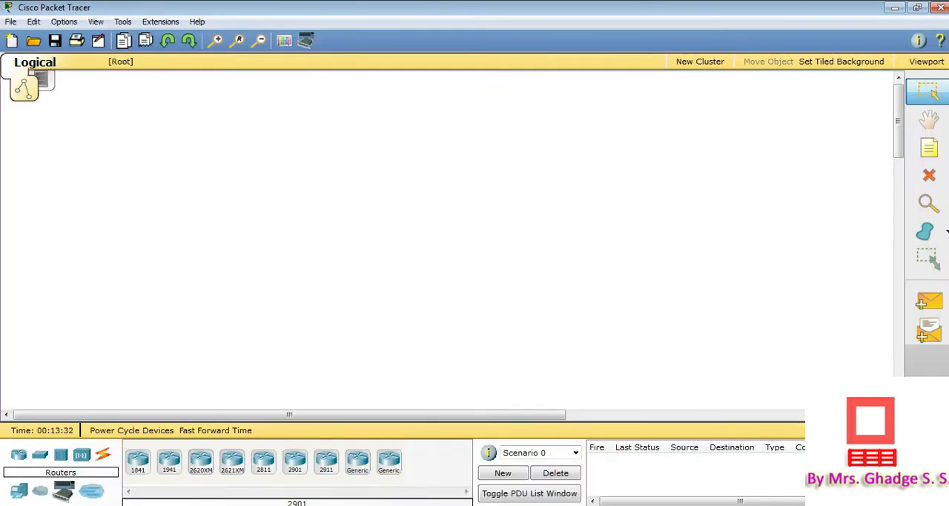
key(alt+Tab)
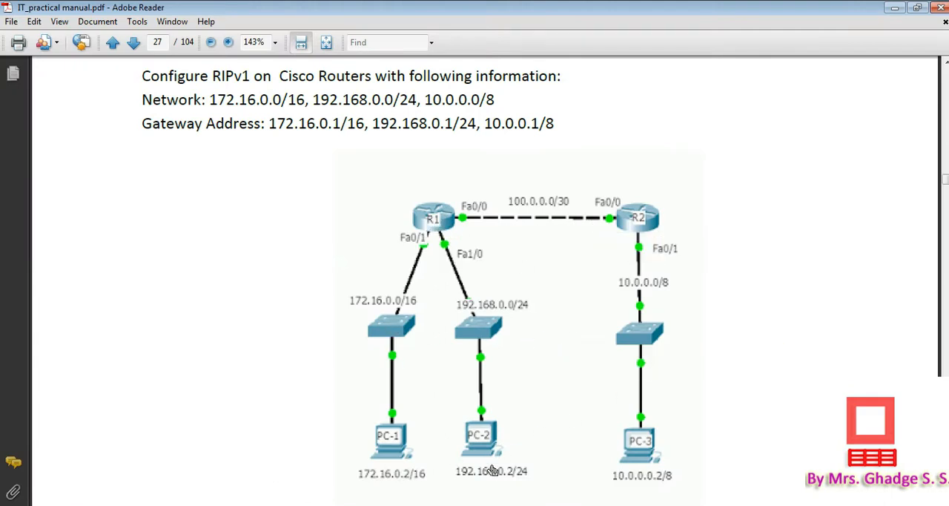
key(alt+Tab)
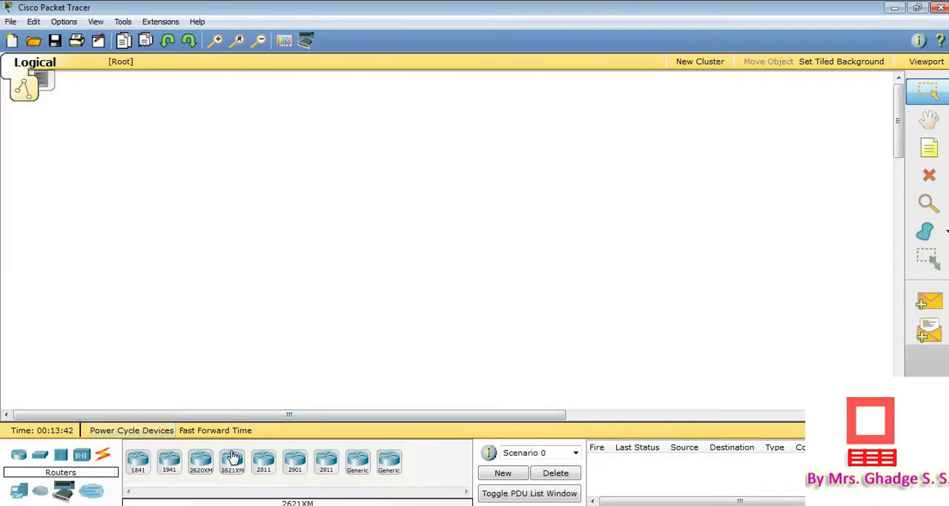
click(170, 461)
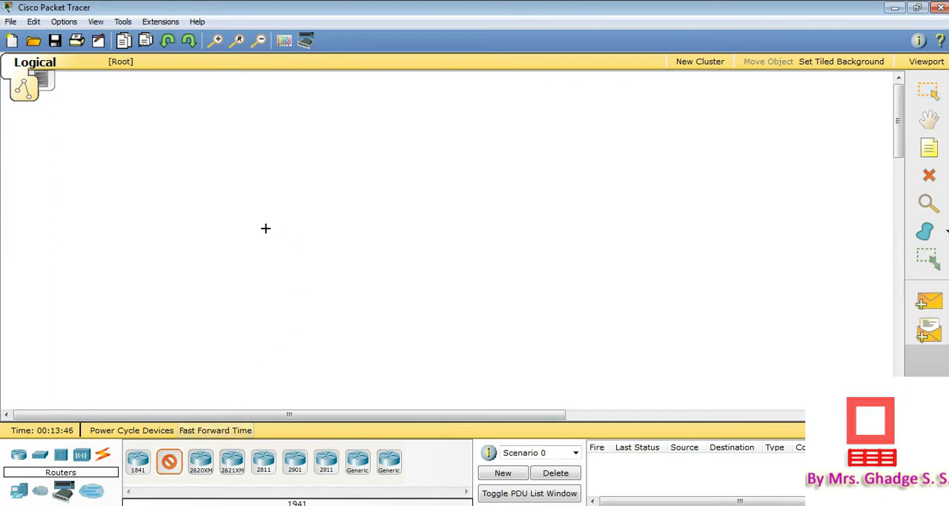
click(265, 229)
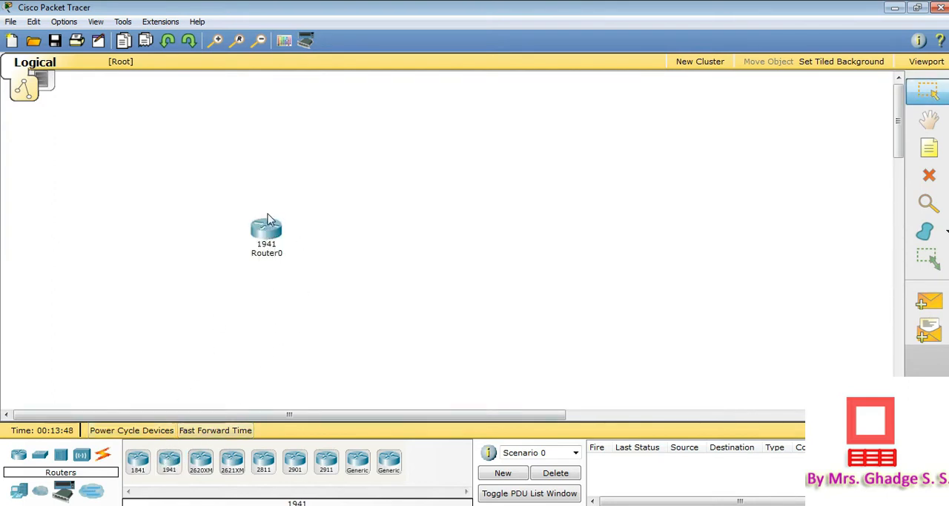
mouse_move(286, 238)
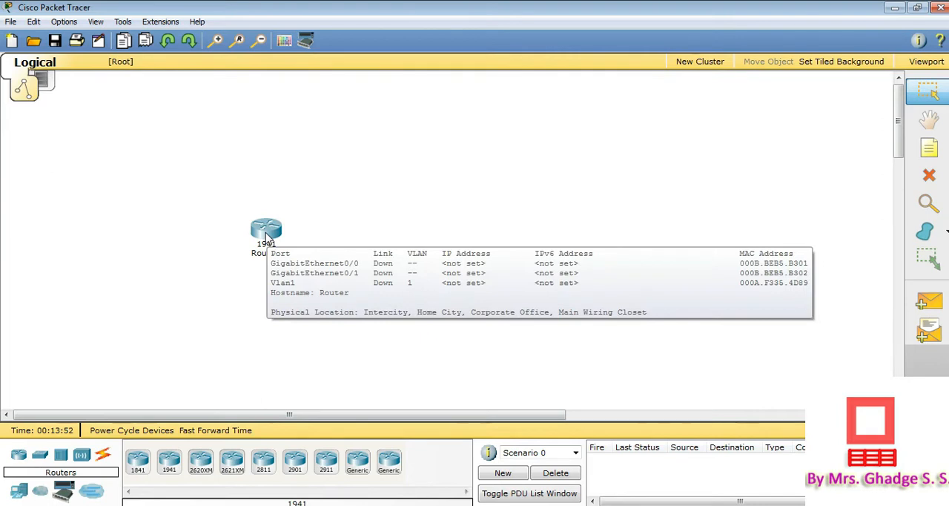
drag(268, 236, 280, 163)
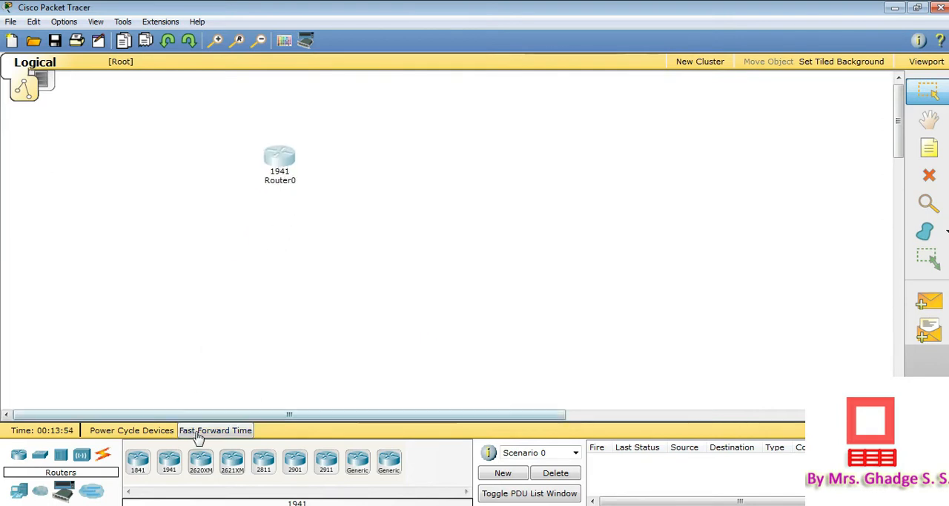
click(281, 173)
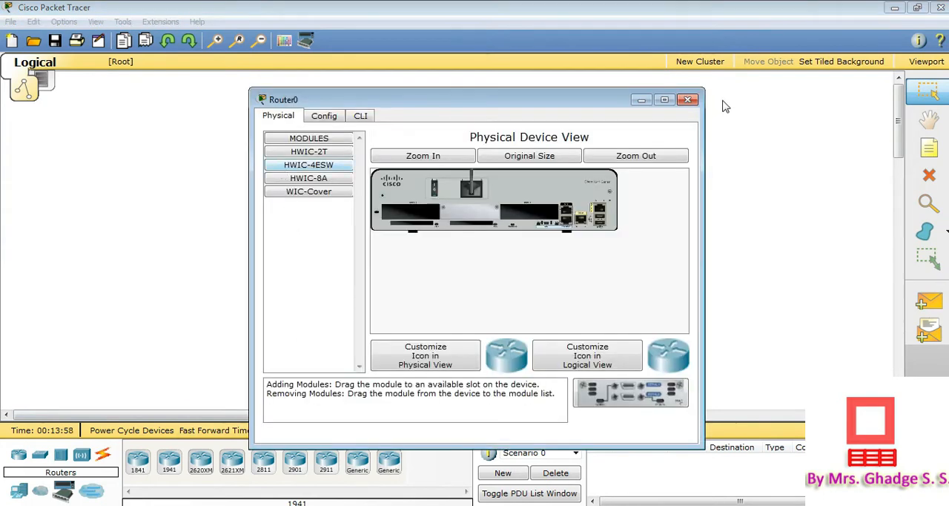
click(687, 100)
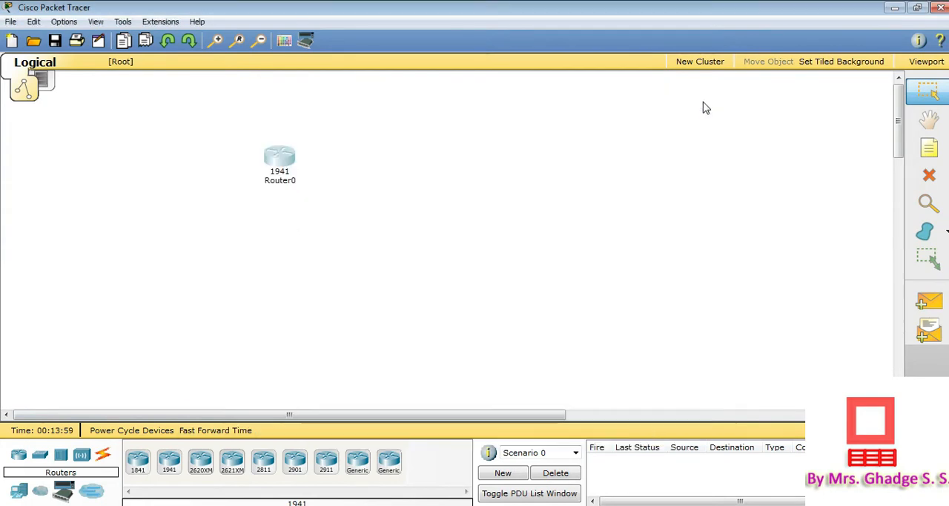
click(930, 175)
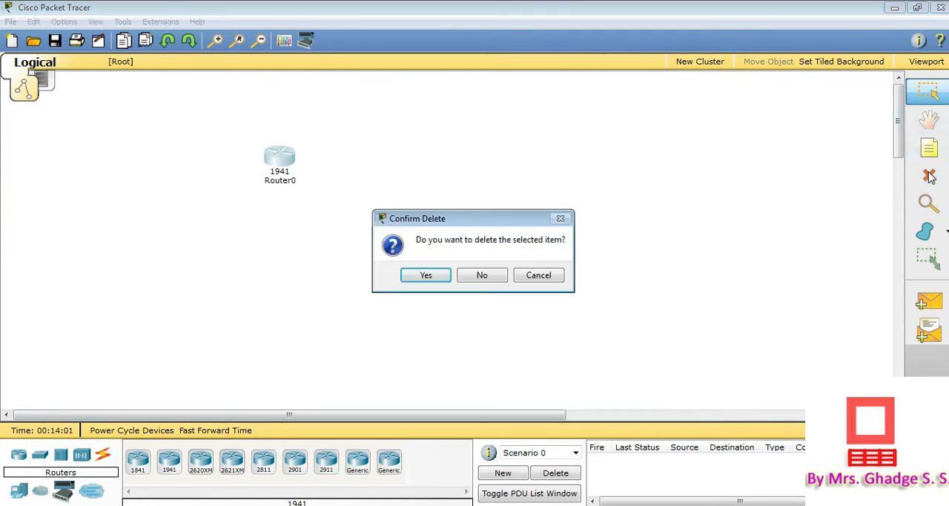
click(422, 276)
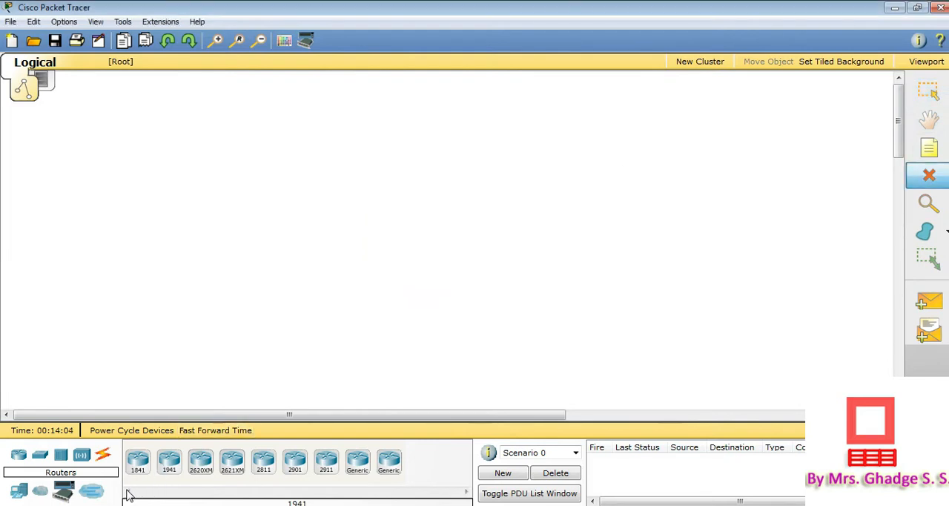
Place two generic Router-PT routers side by side in the upper part of the logical workspace
click(355, 464)
click(282, 149)
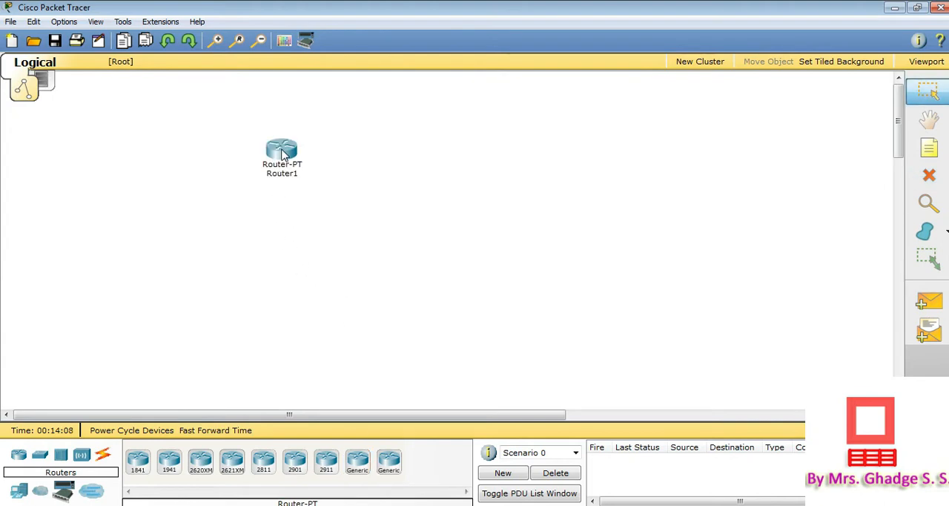
click(359, 464)
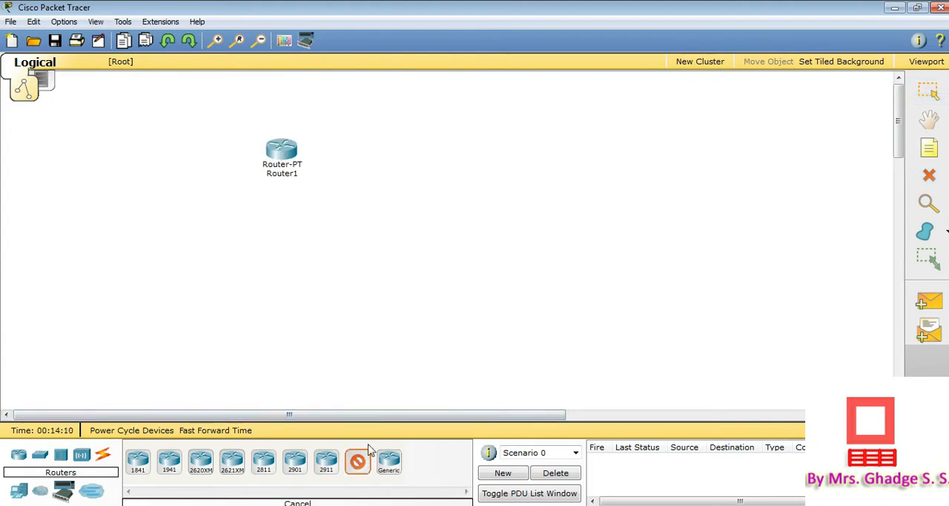
click(445, 149)
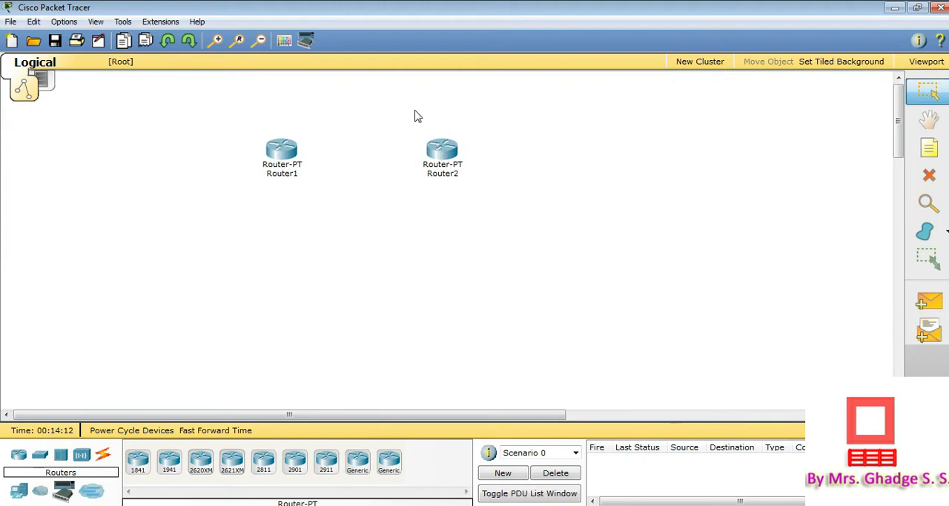
Place three generic PCs in a row below the routers, two under Router1 and one under Router2
click(216, 41)
click(217, 42)
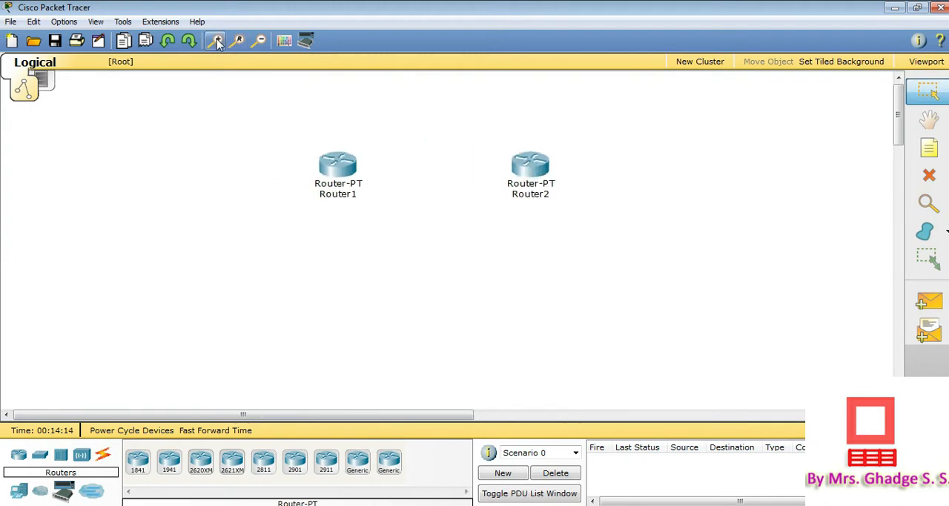
click(217, 41)
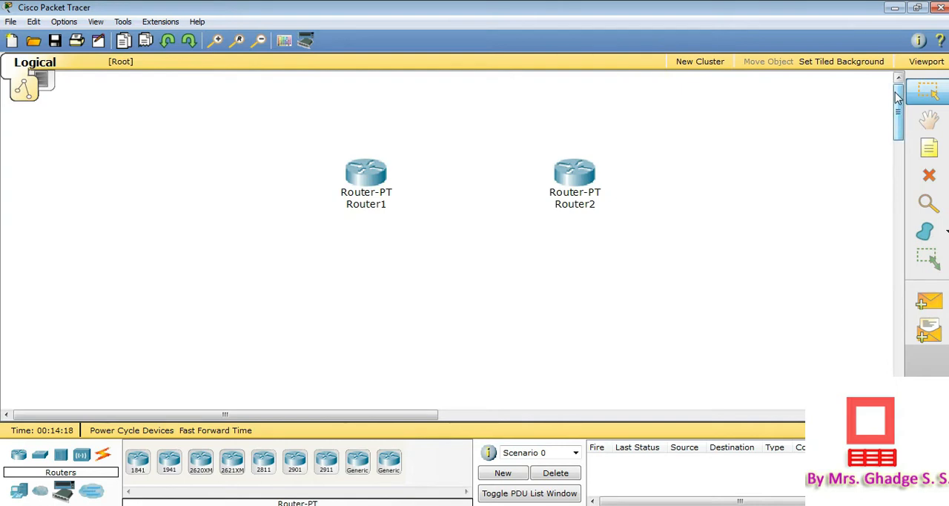
click(21, 494)
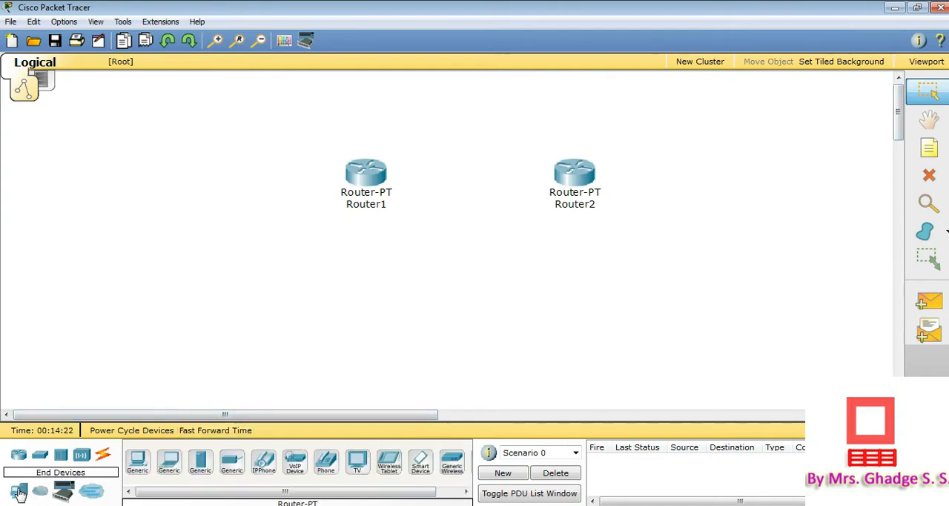
click(138, 461)
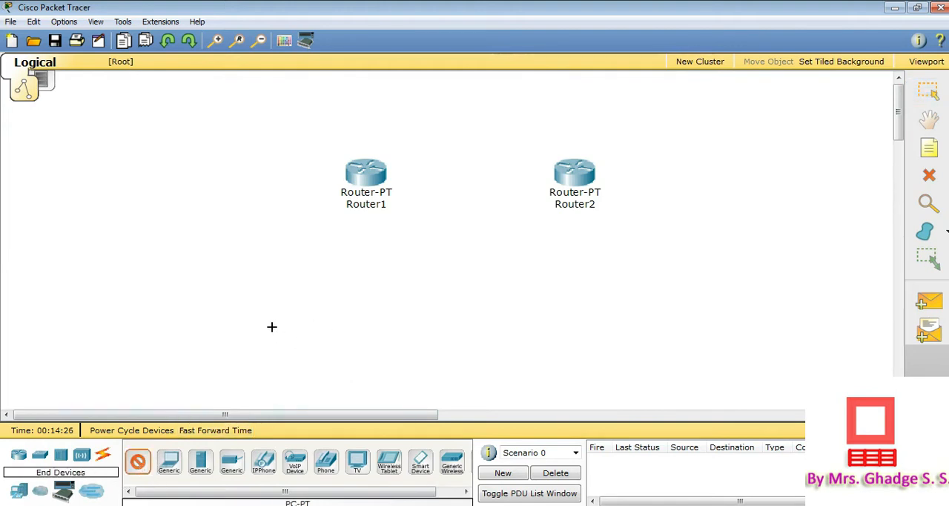
click(272, 330)
ctrl+click(138, 461)
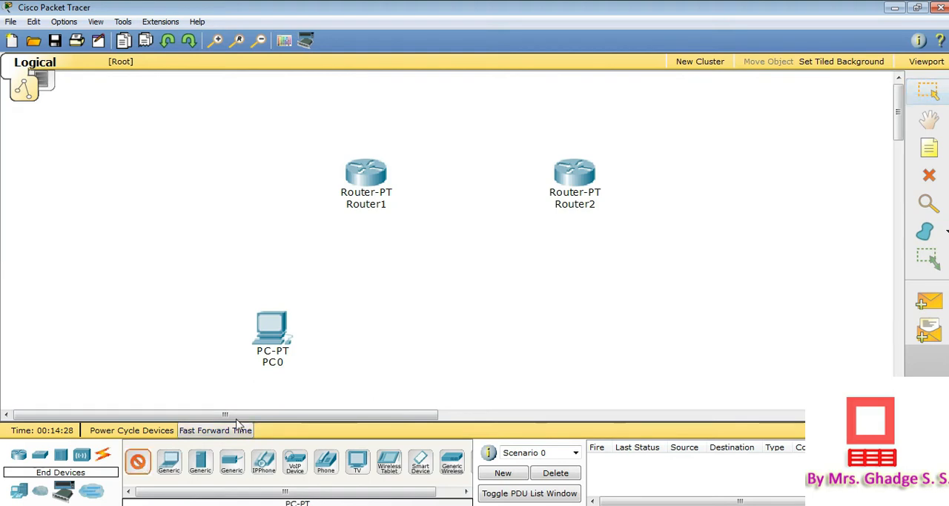
click(386, 330)
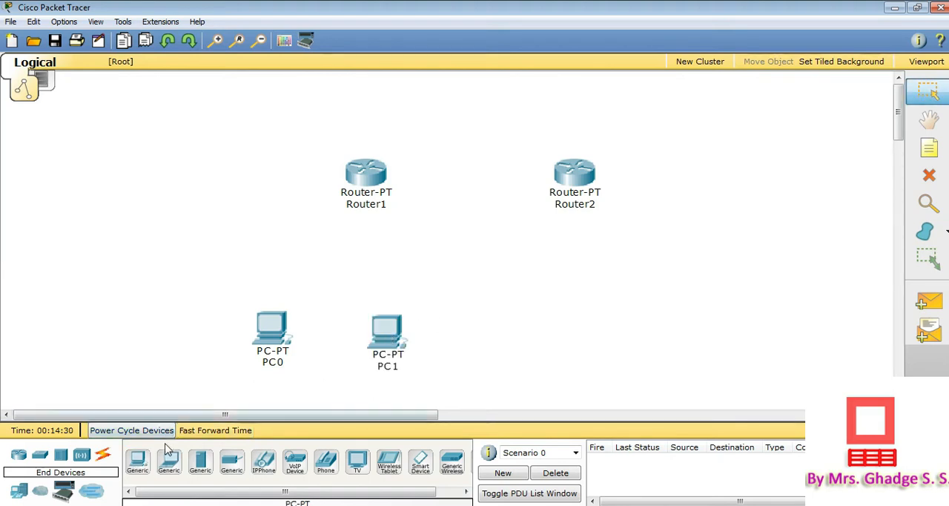
click(143, 463)
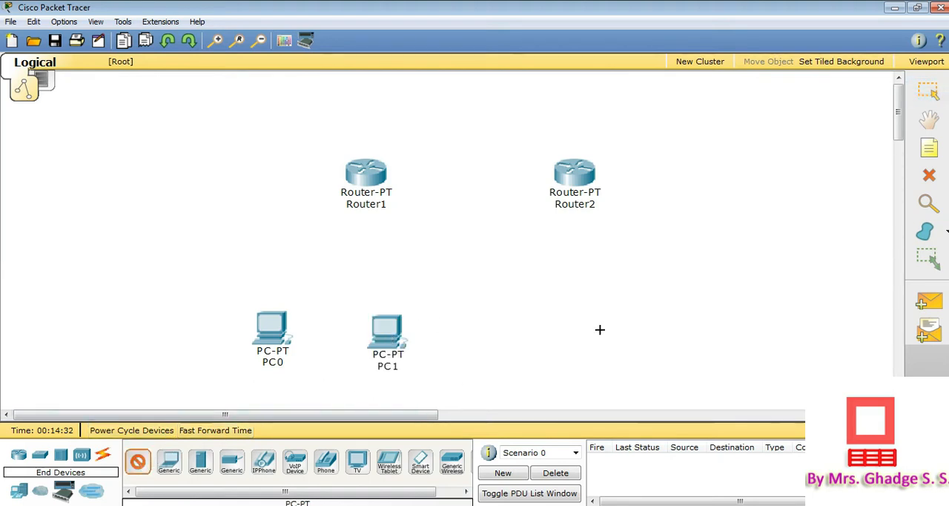
click(601, 332)
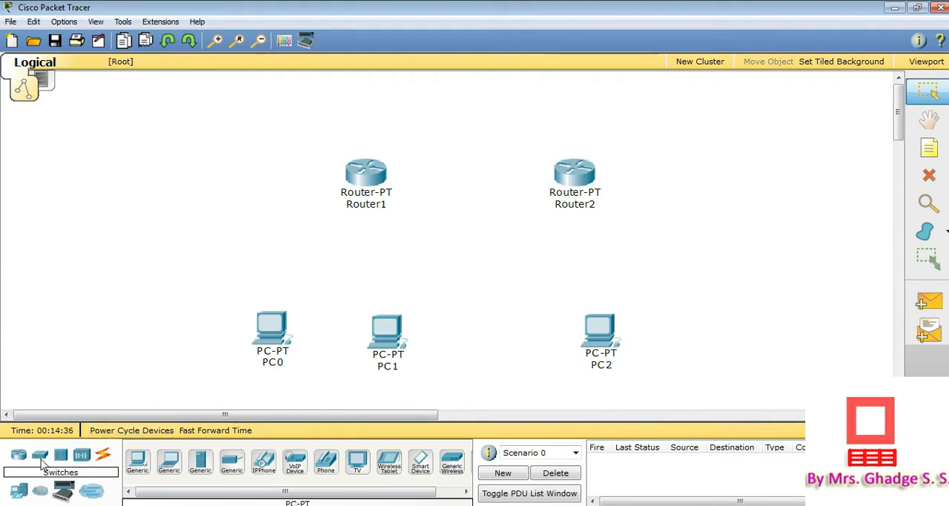
Place a 2960-24TT switch above each of the three PCs, and move both routers further up from the switches
click(41, 457)
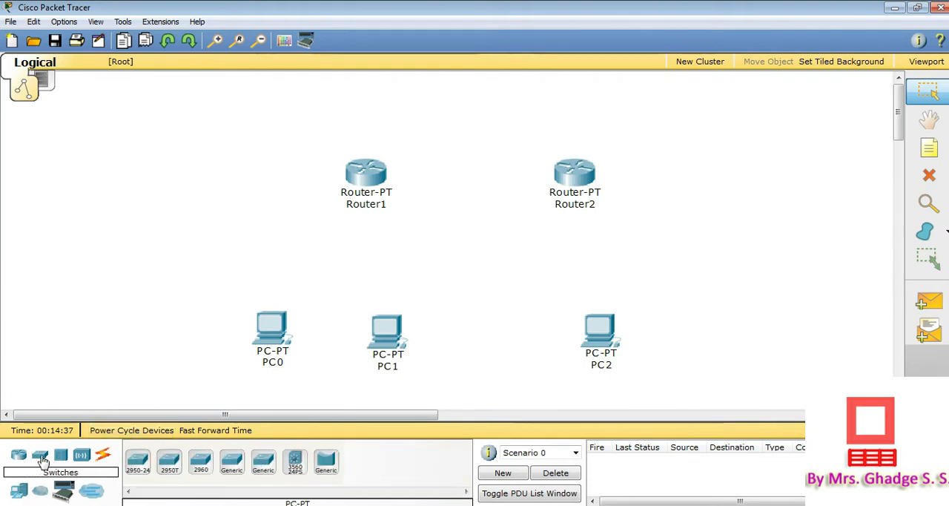
click(199, 463)
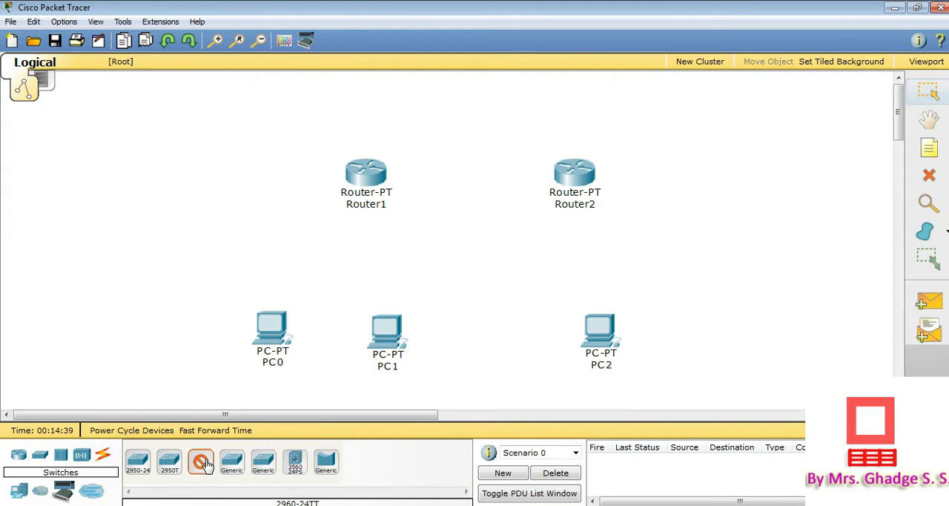
click(275, 246)
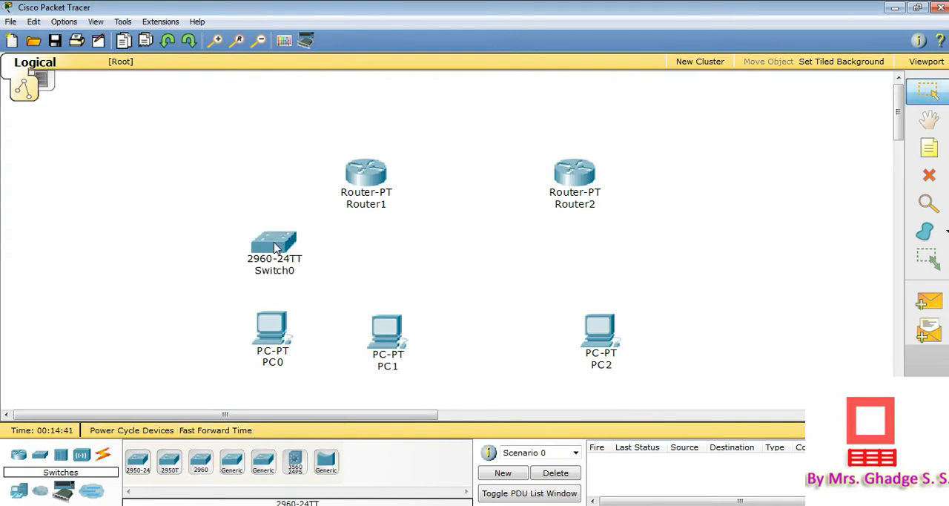
click(200, 461)
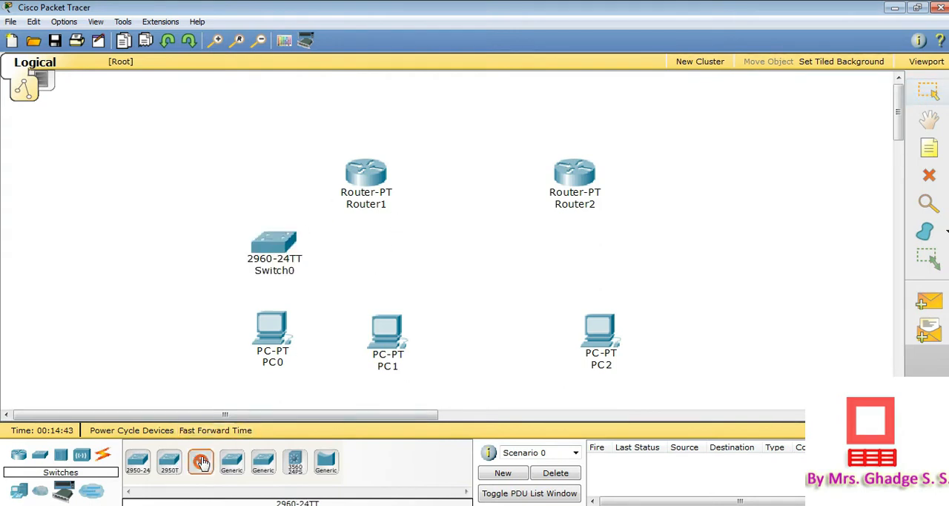
click(387, 239)
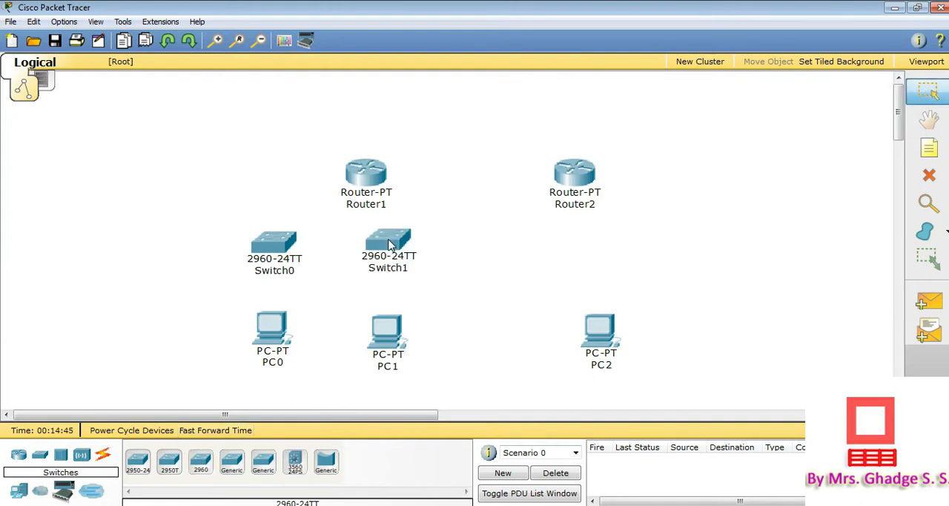
click(202, 463)
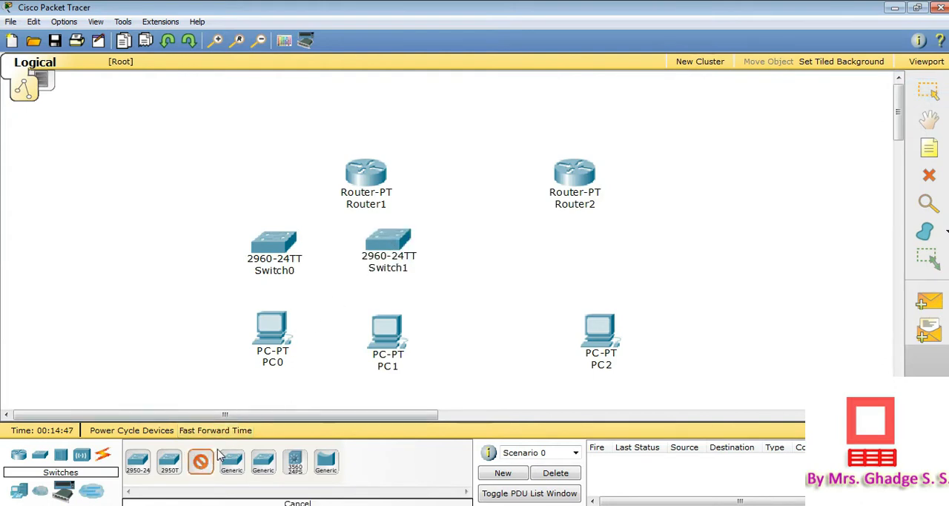
click(591, 237)
drag(367, 176, 356, 114)
drag(588, 156, 577, 110)
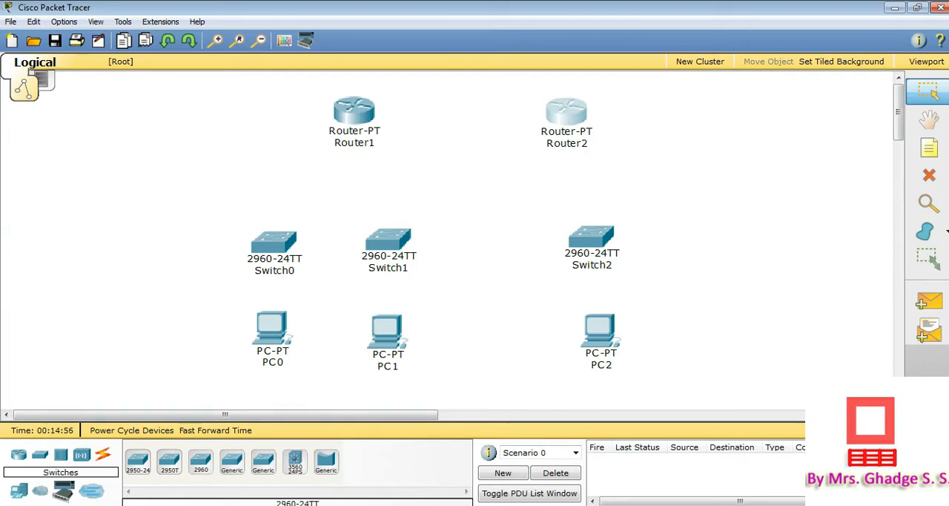
Check the manual's topology and connect Router1 FastEthernet0/0 to Router2 FastEthernet0/0 with a copper cross-over cable
key(alt+Tab)
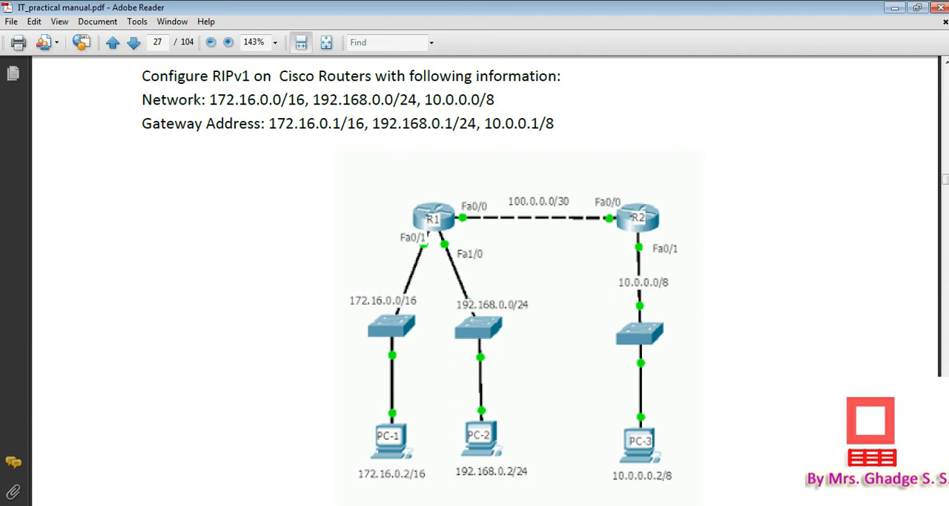
key(alt+Tab)
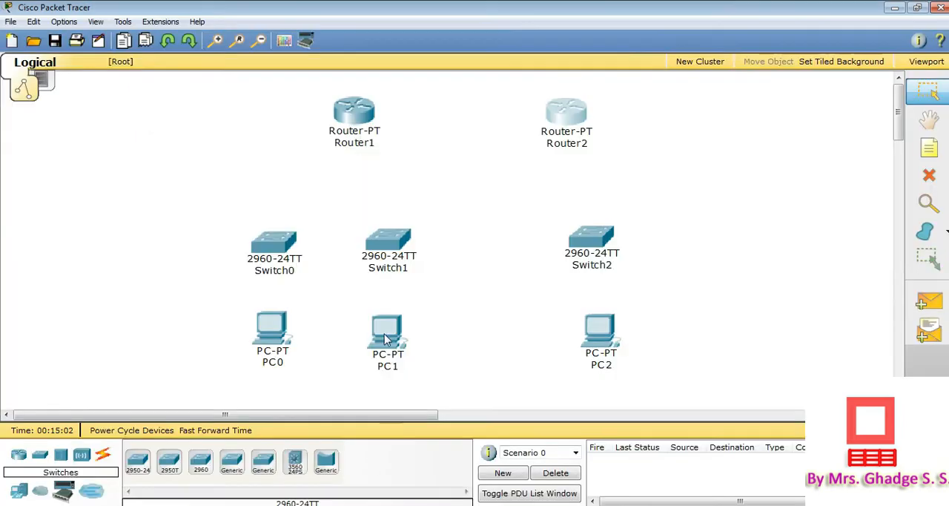
click(105, 455)
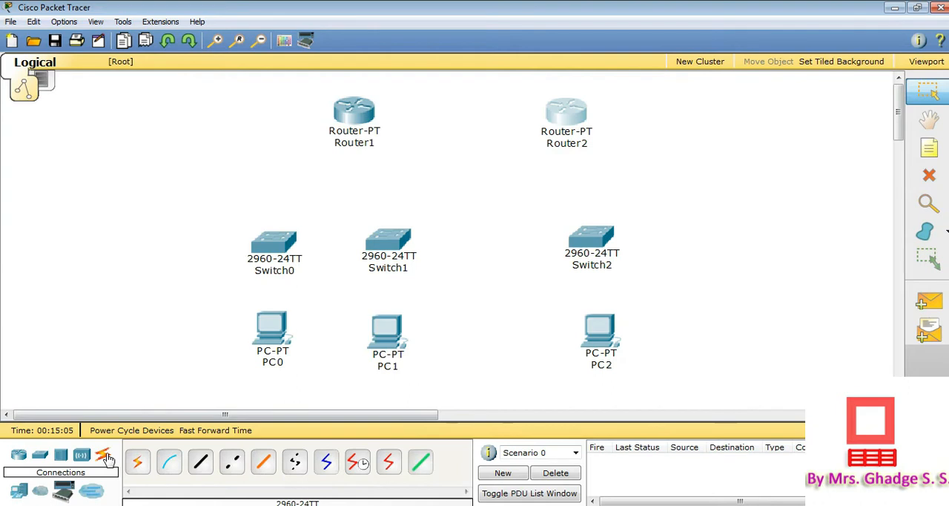
click(230, 463)
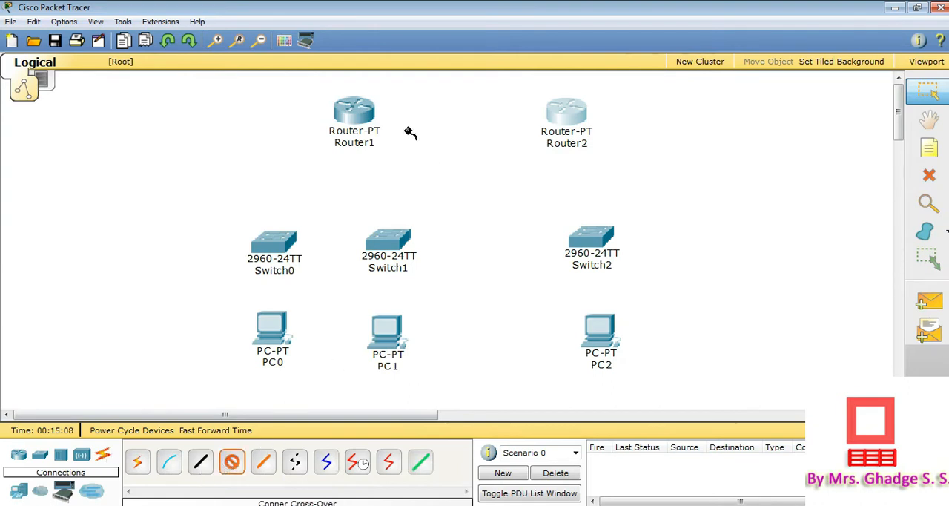
click(355, 115)
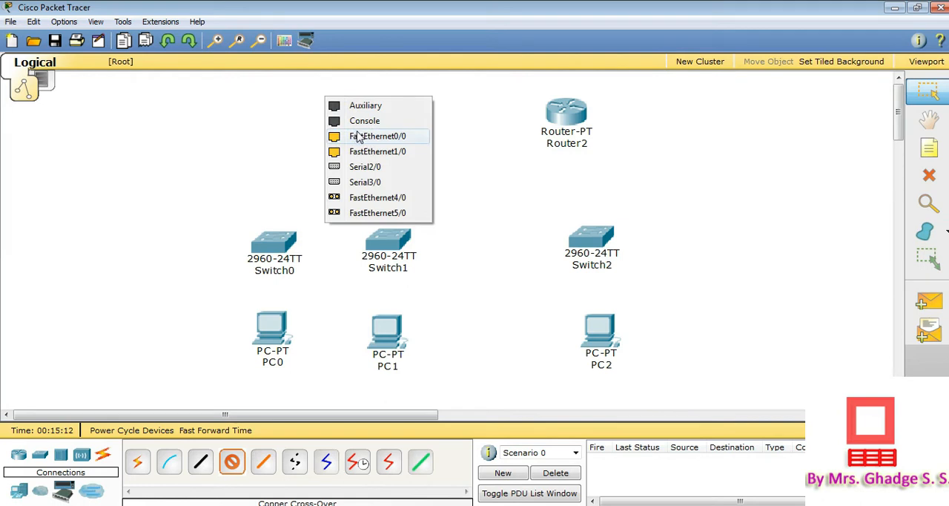
click(360, 136)
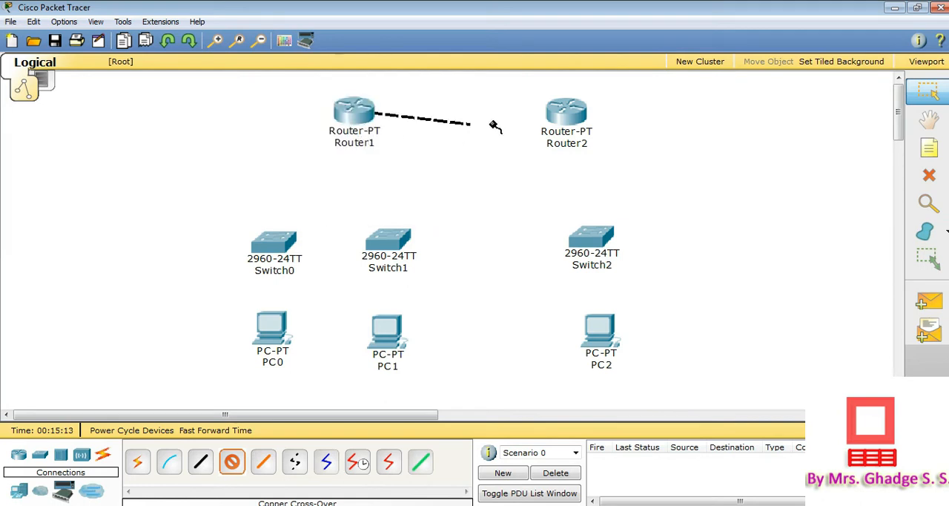
click(564, 113)
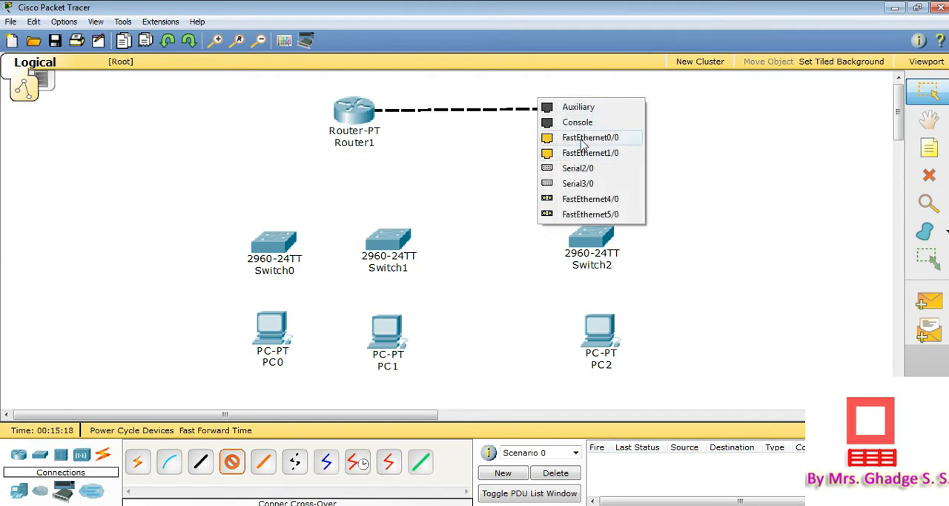
click(583, 138)
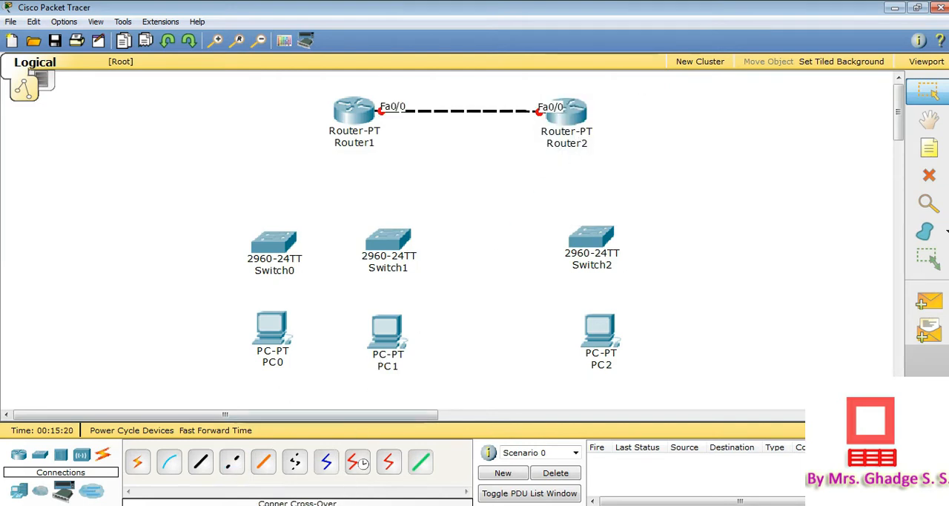
Consult the manual's topology again and connect Router1 FastEthernet1/0 to Switch0 FastEthernet0/1 with a copper straight-through cable
key(alt+Tab)
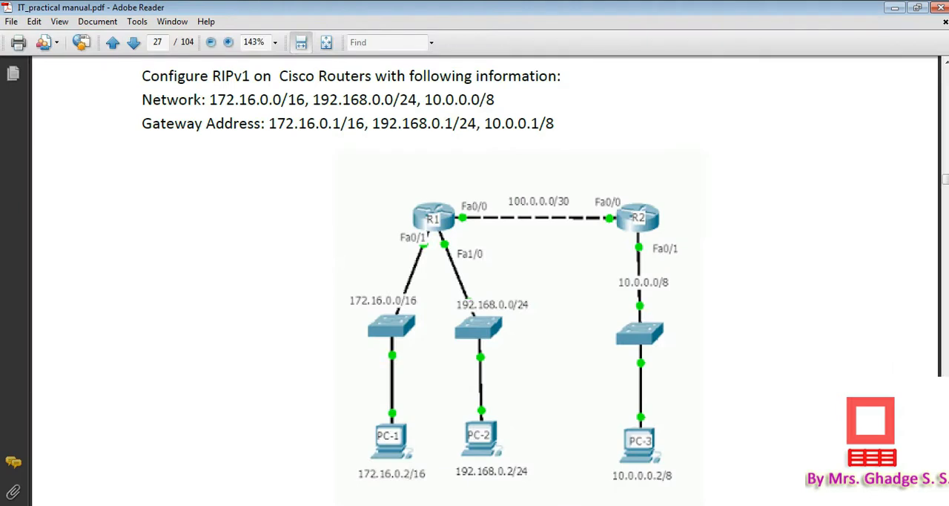
key(alt+Tab)
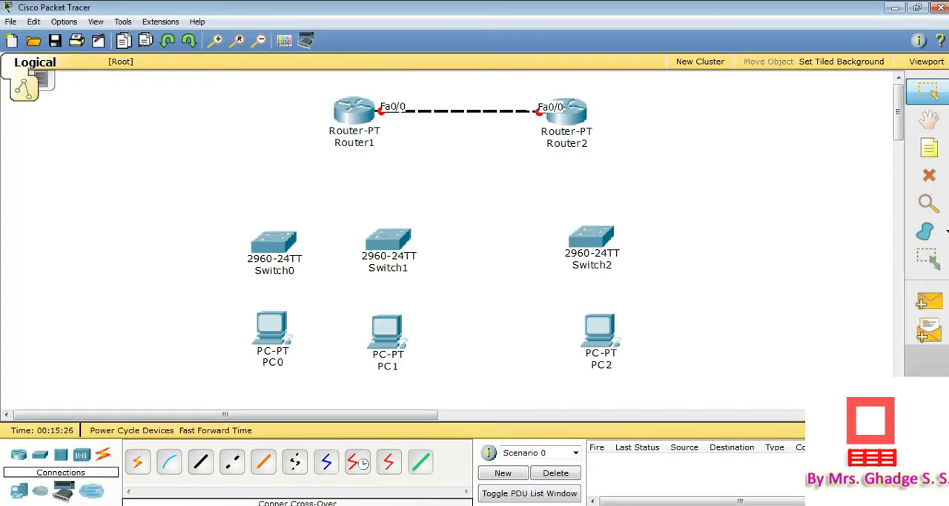
click(204, 461)
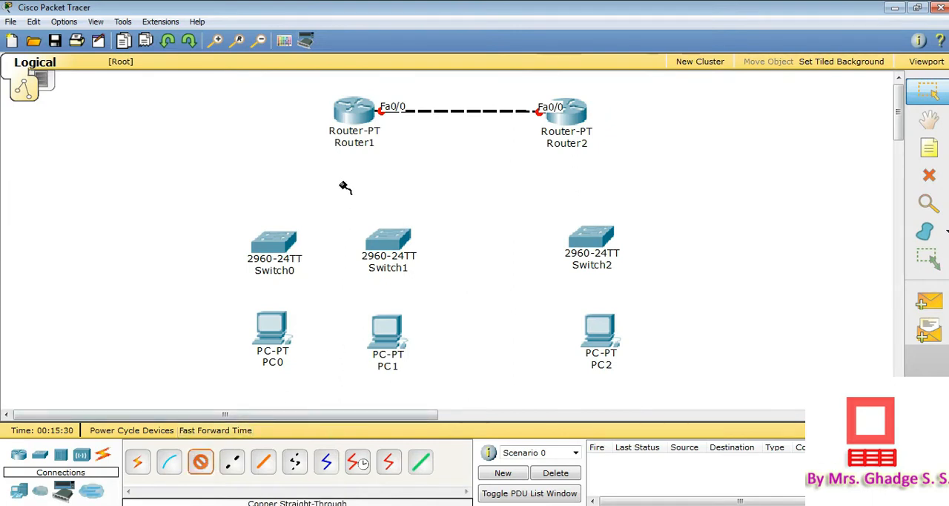
click(348, 114)
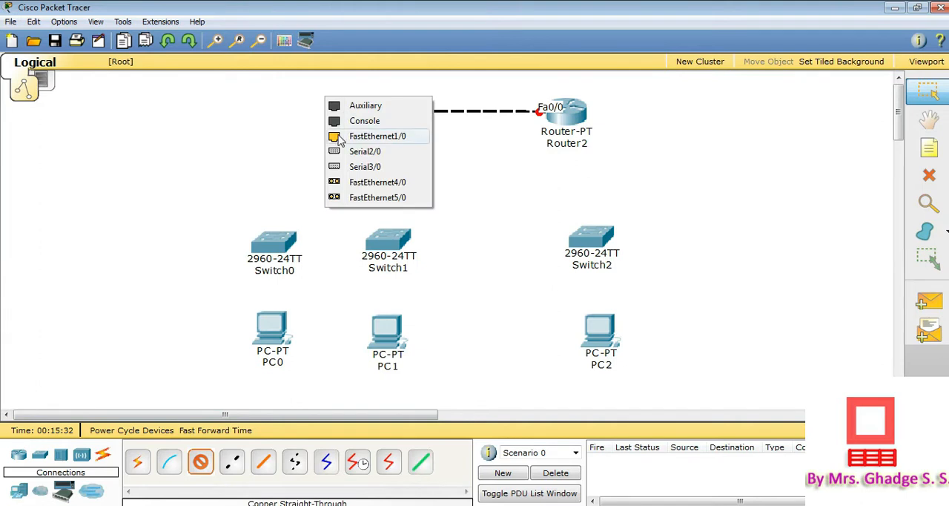
click(363, 136)
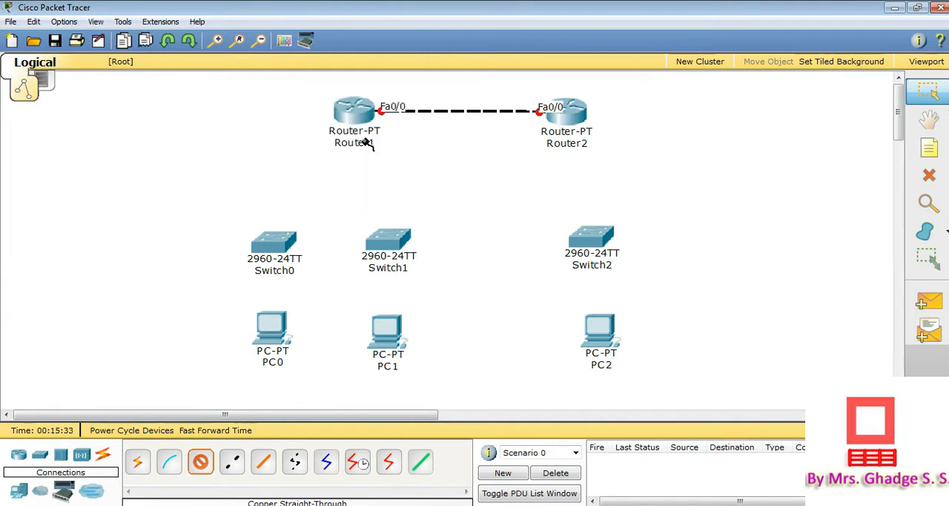
click(272, 253)
click(322, 144)
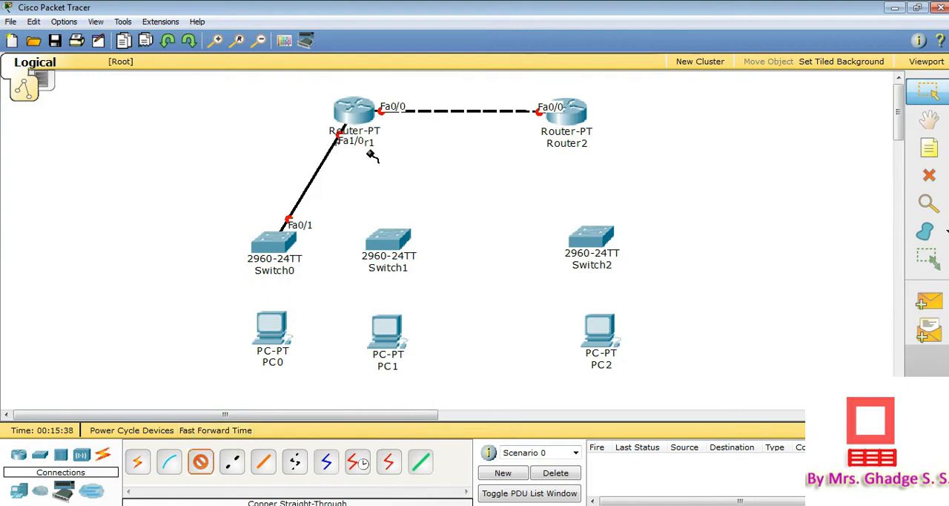
Connect Router2 FastEthernet1/0 to Switch2 FastEthernet0/1 with a copper straight-through cable
click(568, 117)
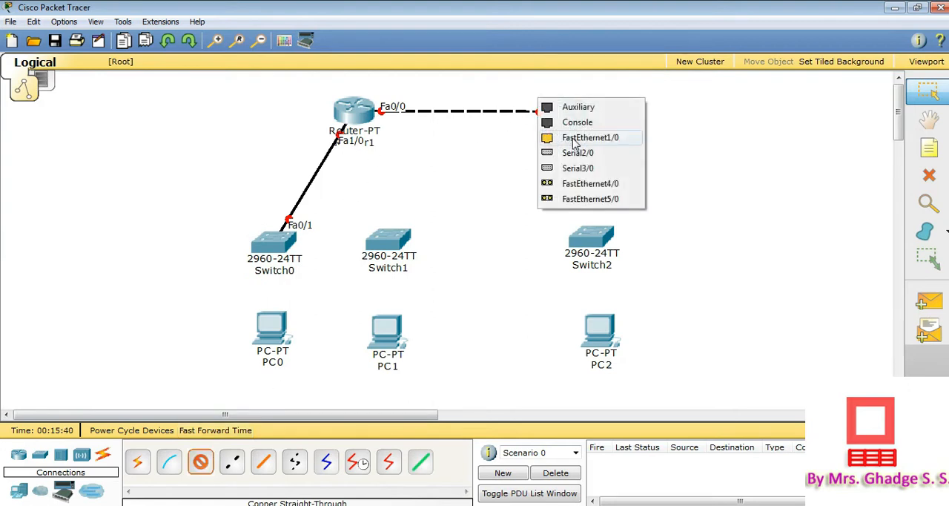
click(577, 140)
click(591, 239)
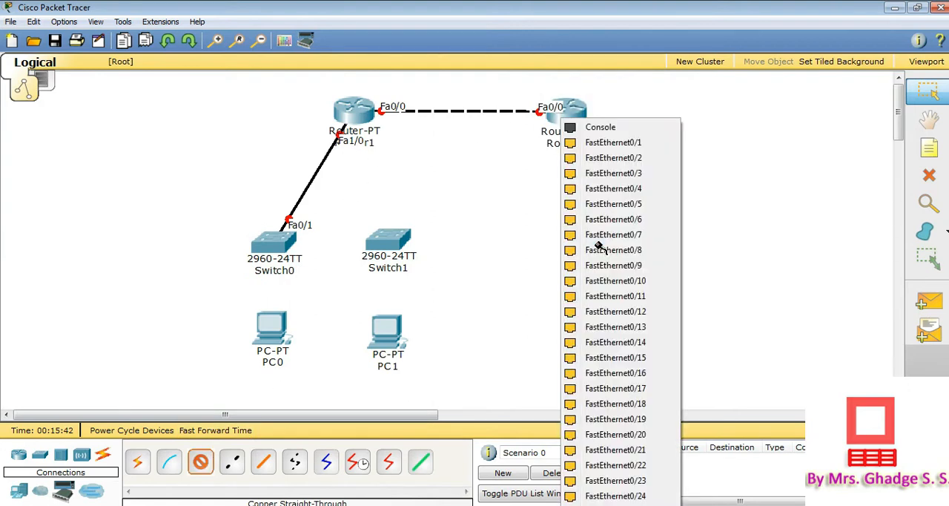
click(620, 144)
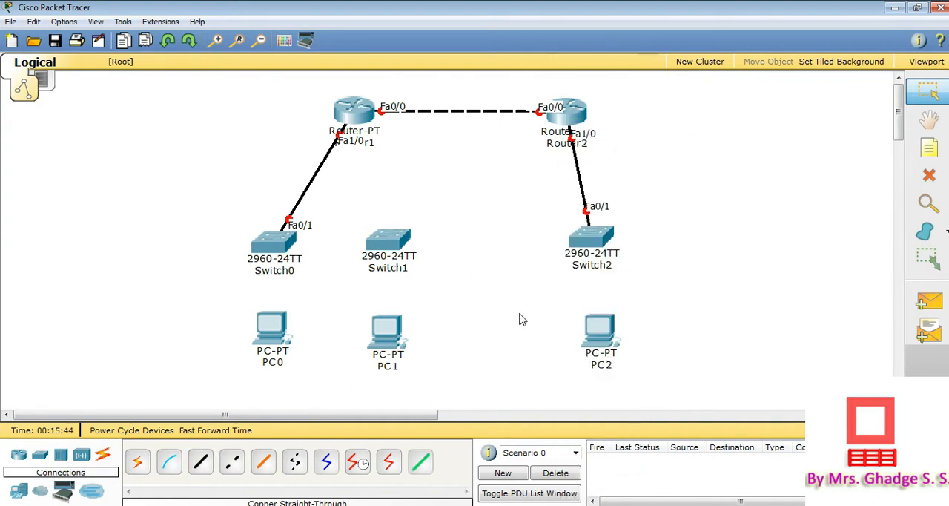
Connect Switch0 FastEthernet0/2 to PC0's FastEthernet0 port with a copper straight-through cable
click(207, 468)
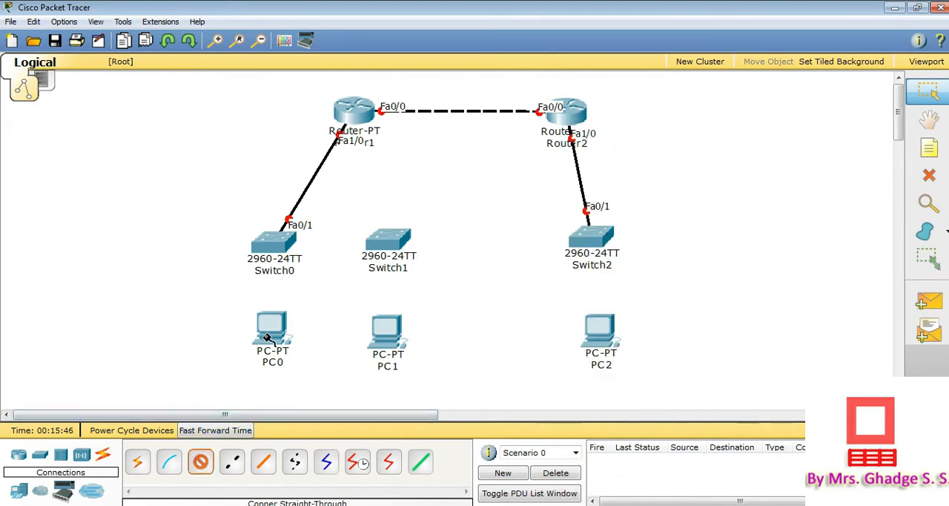
click(271, 256)
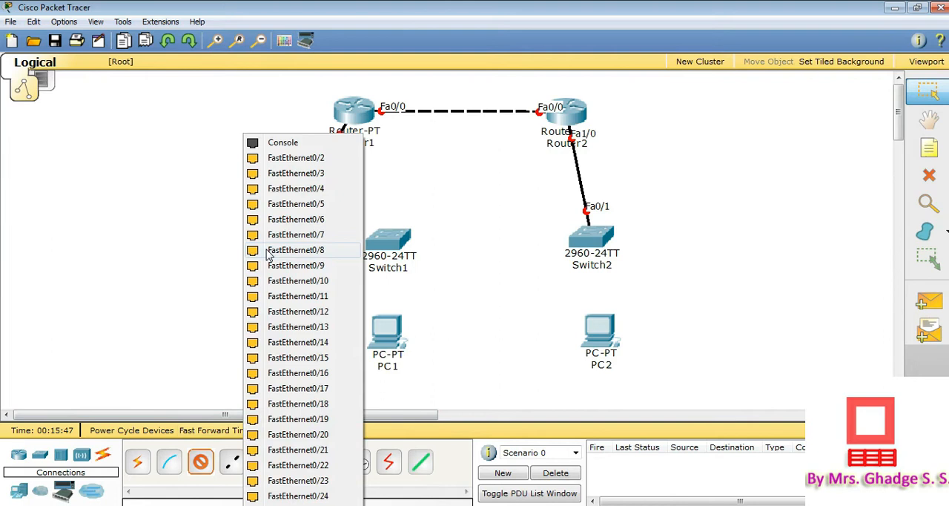
click(305, 165)
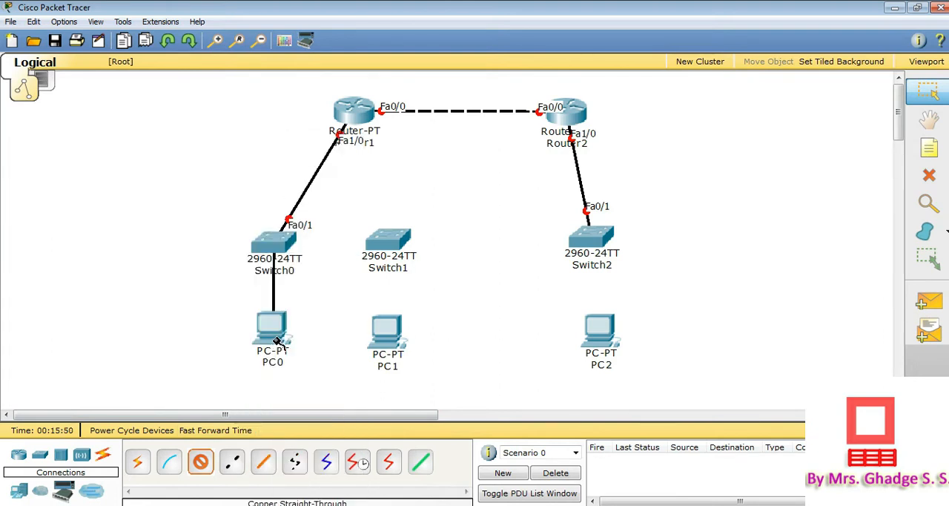
click(259, 315)
click(289, 338)
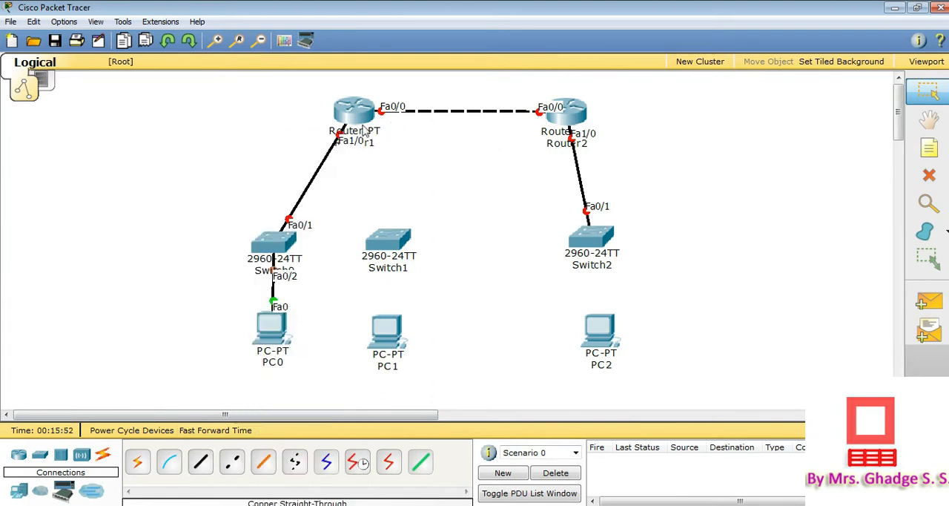
Try to attach a copper straight-through cable to Router1's FastEthernet4/0 port
mouse_move(363, 123)
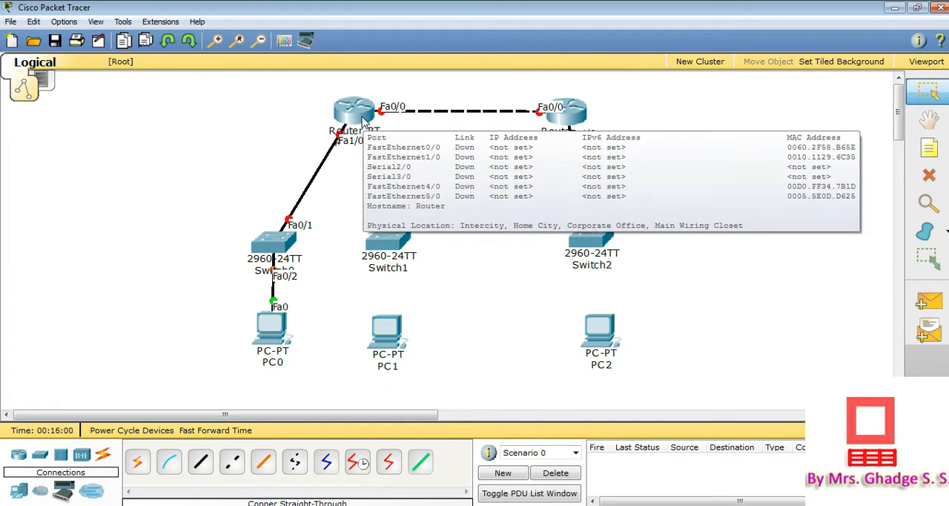
click(200, 463)
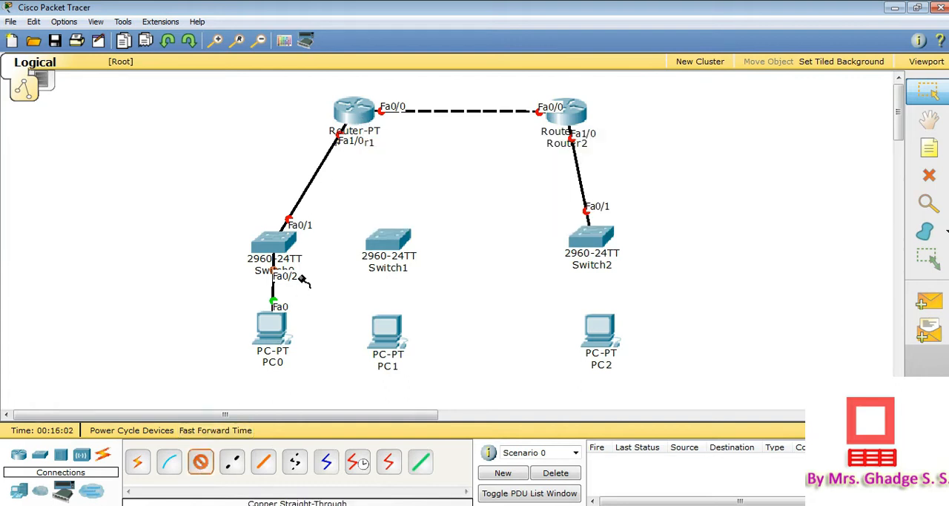
click(356, 117)
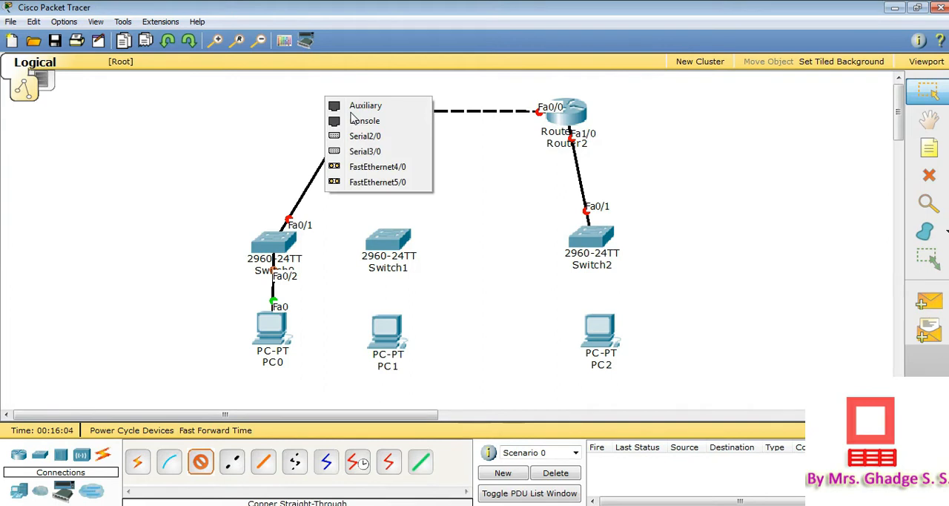
click(378, 172)
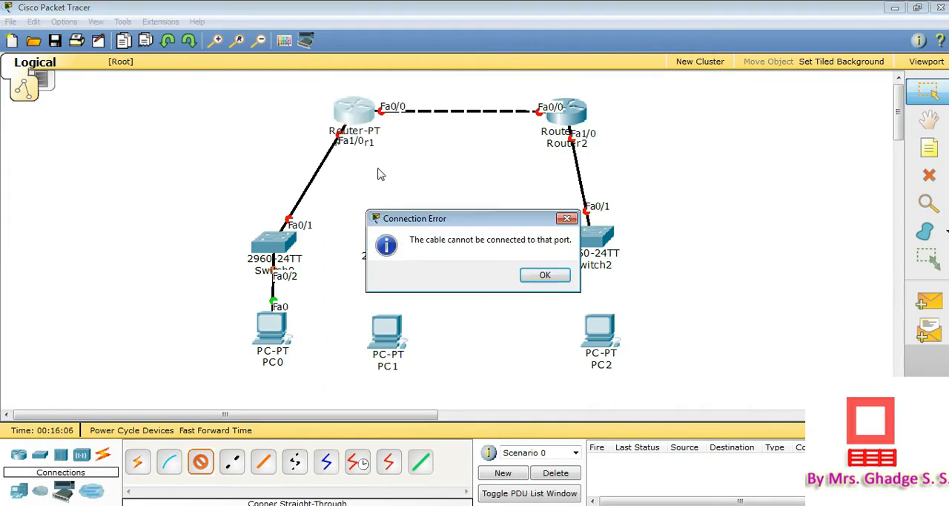
click(545, 276)
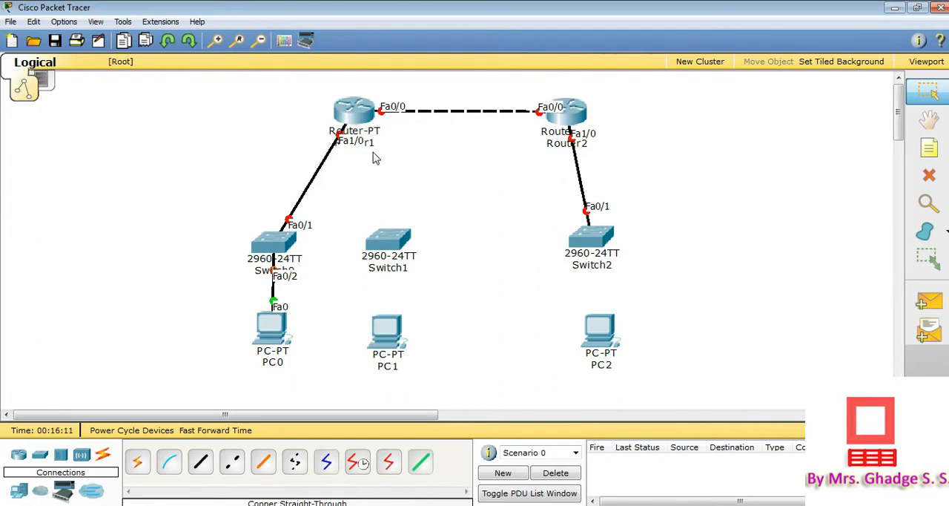
Install a PT-ROUTER-NM-1CFE module in Router1's empty slot next to the existing modules while powered off, and power the router back on
click(363, 113)
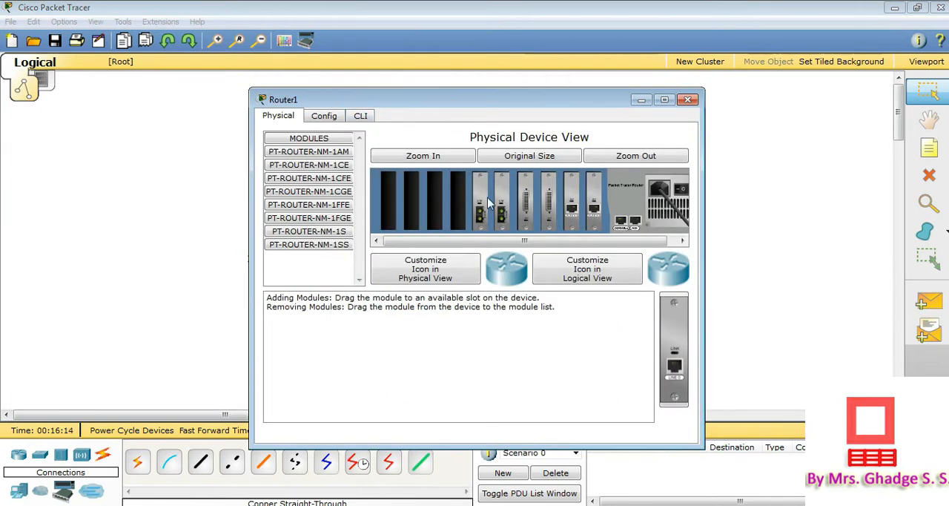
drag(587, 239, 621, 238)
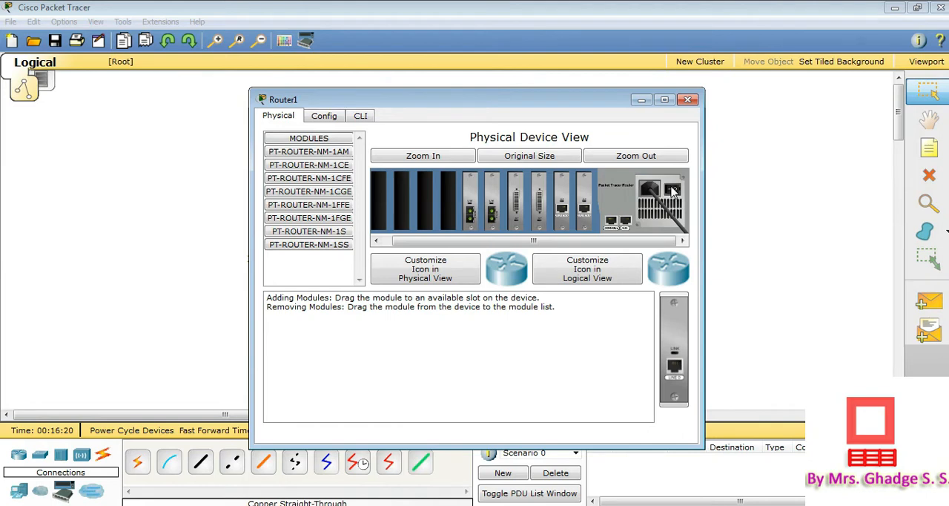
click(340, 194)
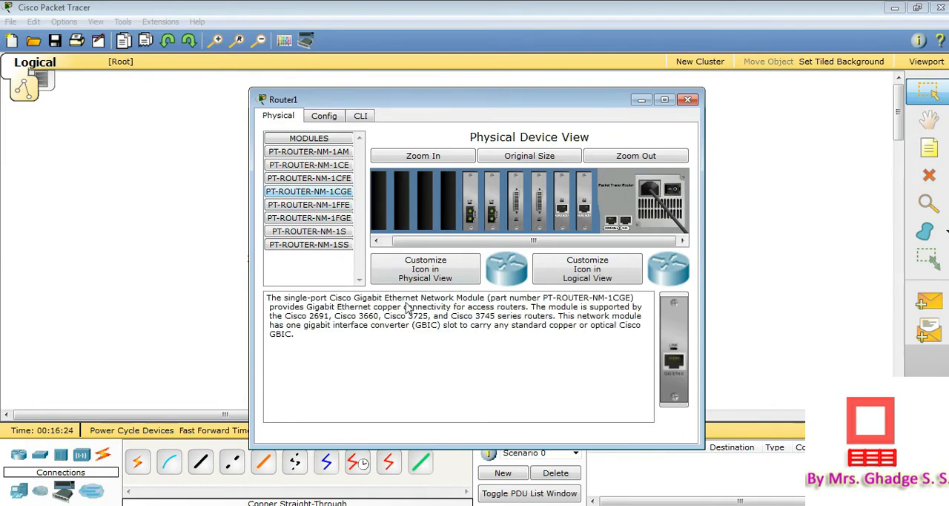
click(339, 179)
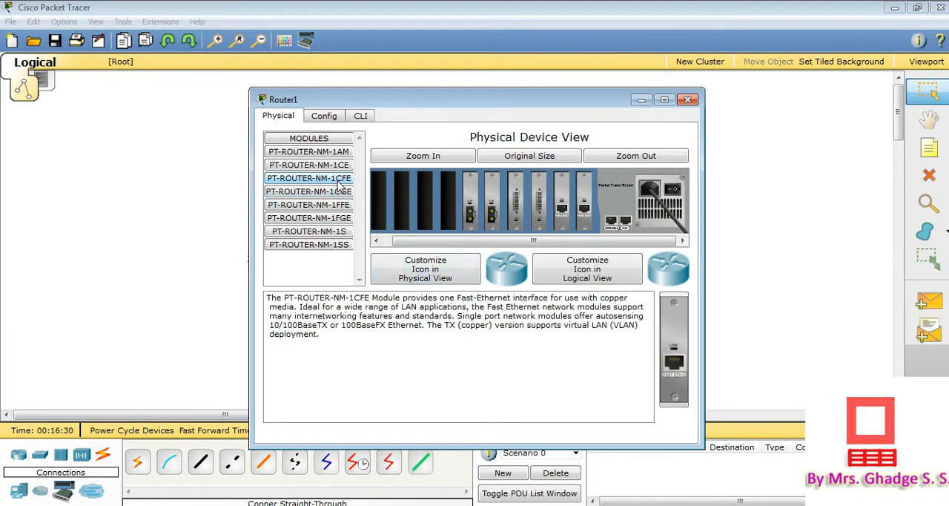
drag(339, 185, 453, 222)
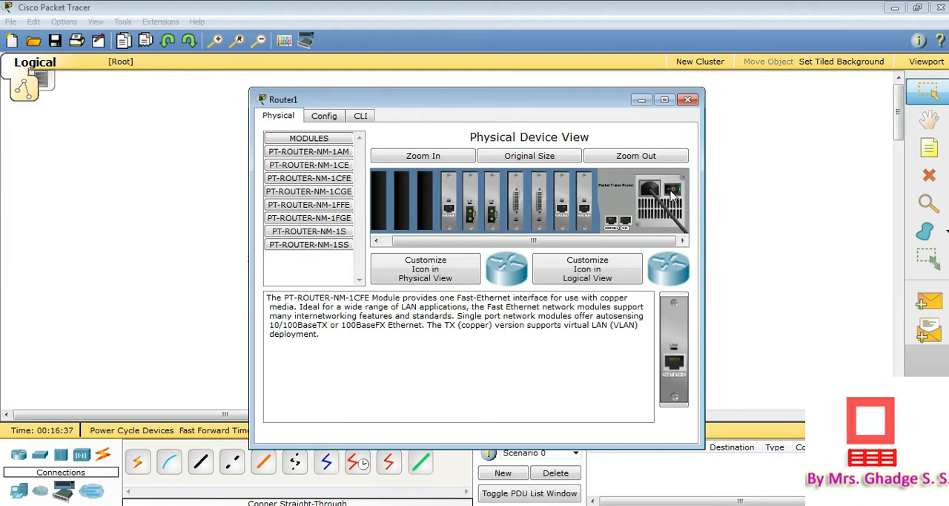
click(671, 191)
click(688, 101)
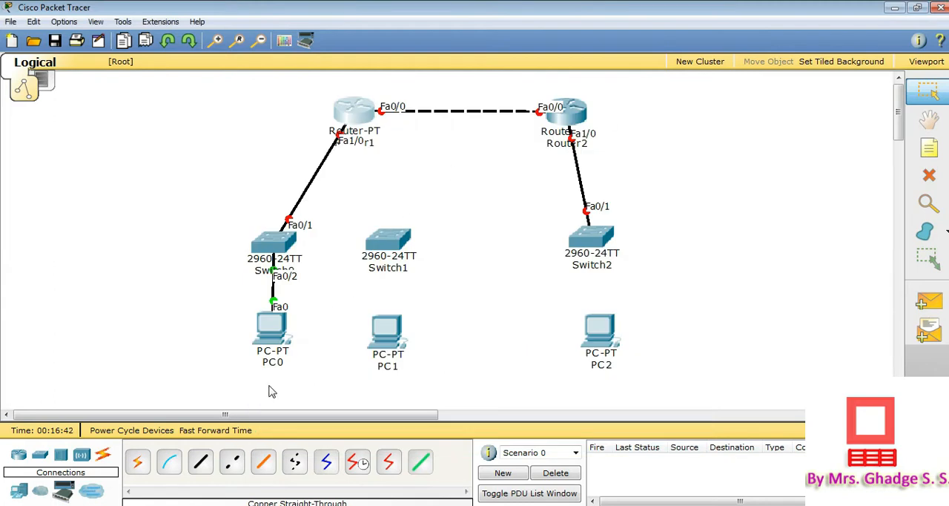
Connect Router1 FastEthernet6/0 to Switch1 FastEthernet0/1 with a copper straight-through cable
click(198, 468)
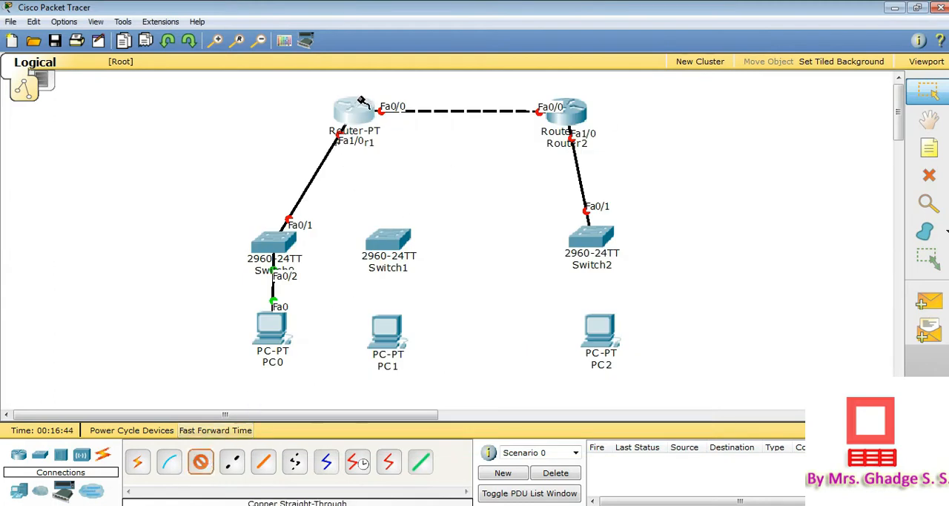
click(361, 121)
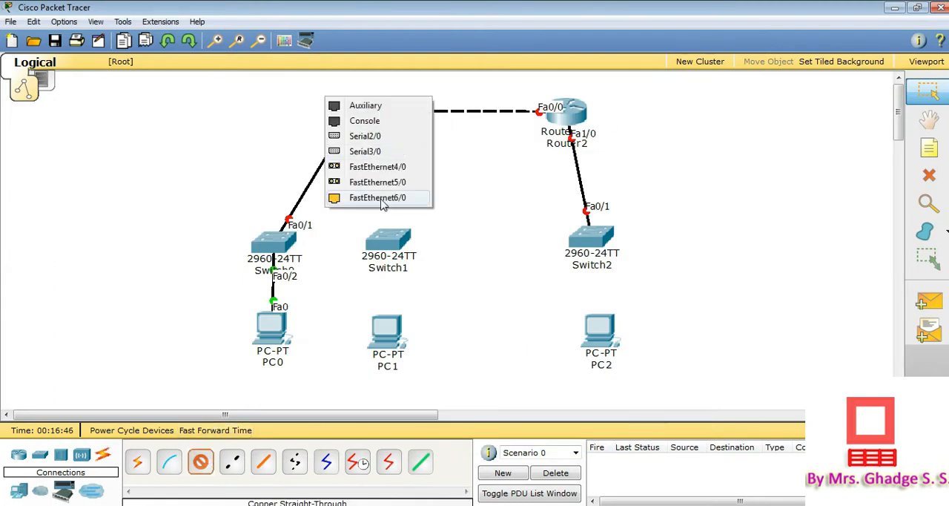
click(381, 204)
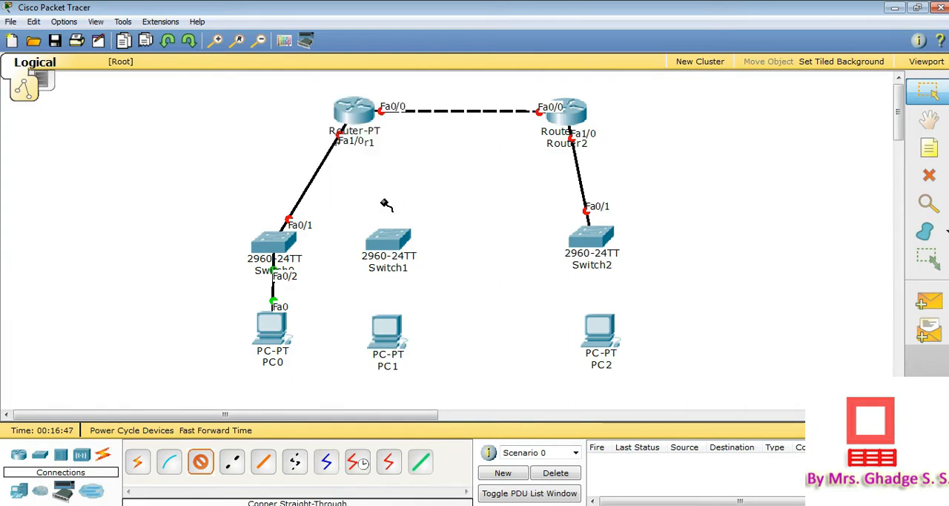
click(397, 245)
click(410, 145)
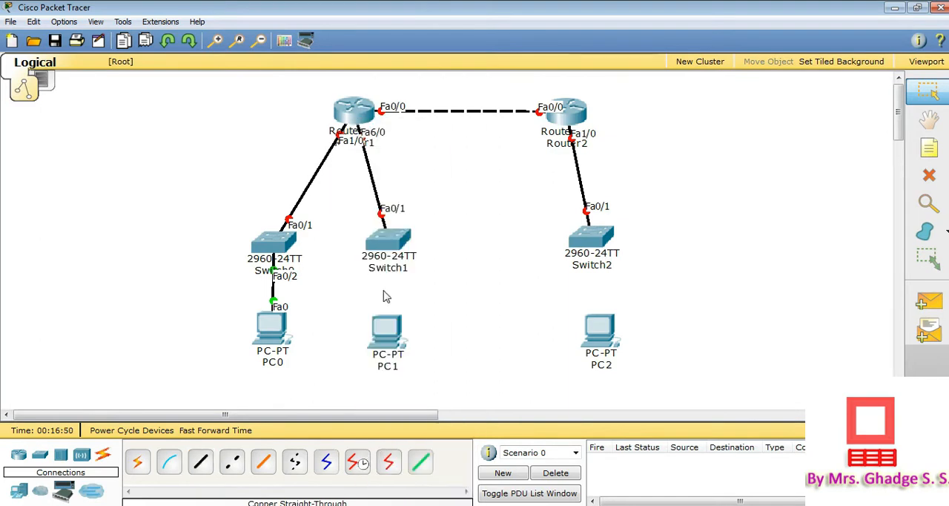
Connect Switch1 FastEthernet0/2 to PC1's FastEthernet0 port with a copper straight-through cable
click(207, 457)
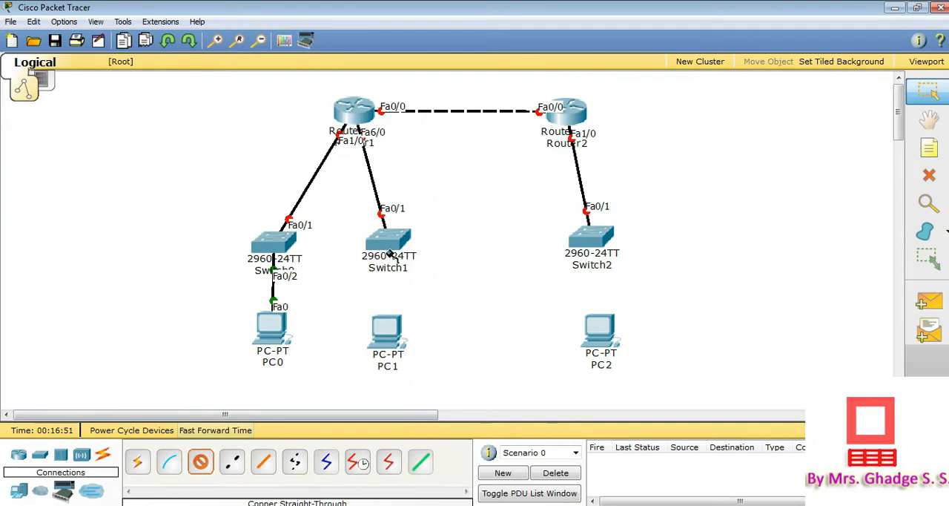
click(387, 242)
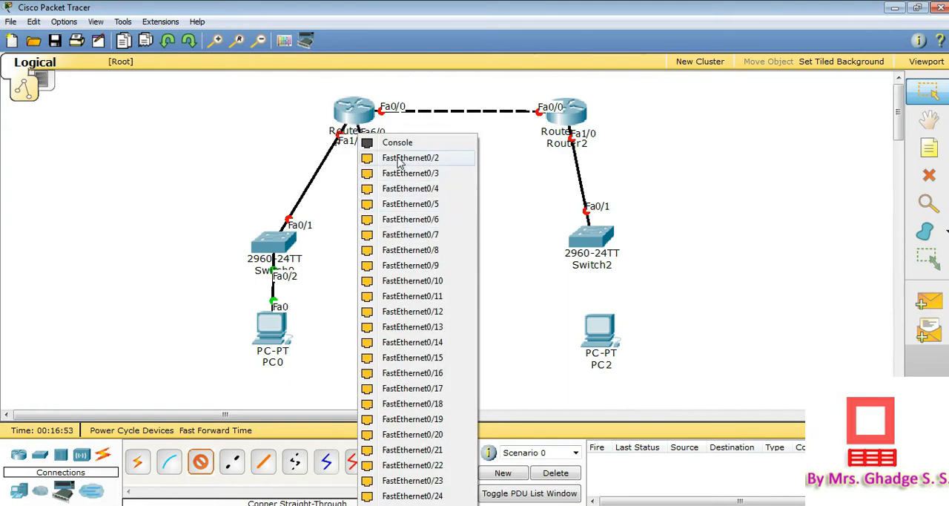
click(400, 163)
click(393, 341)
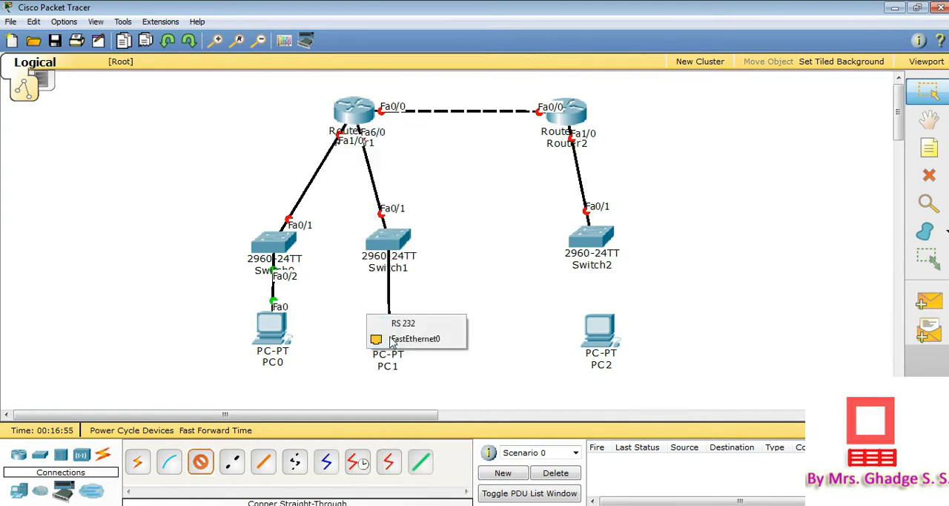
click(405, 339)
Connect Switch2 FastEthernet0/2 to PC2's FastEthernet0 port with a copper straight-through cable
click(200, 463)
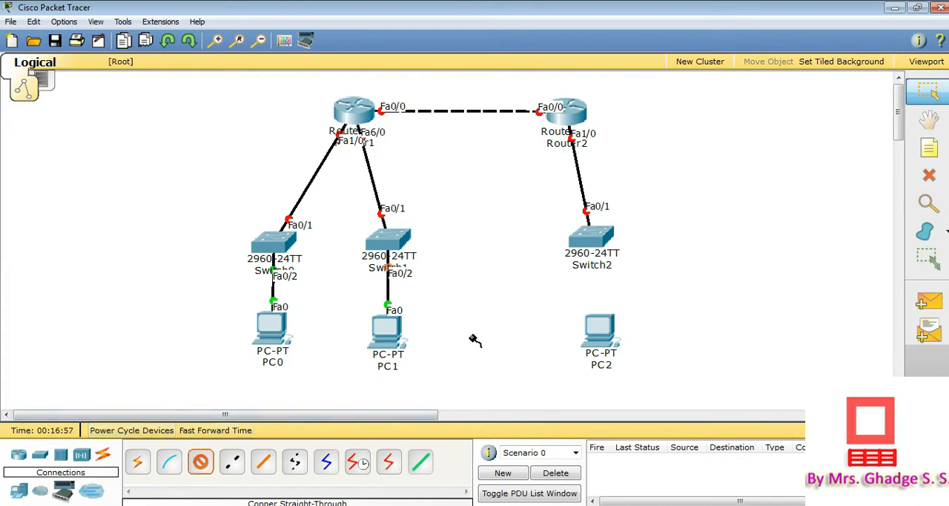
click(591, 237)
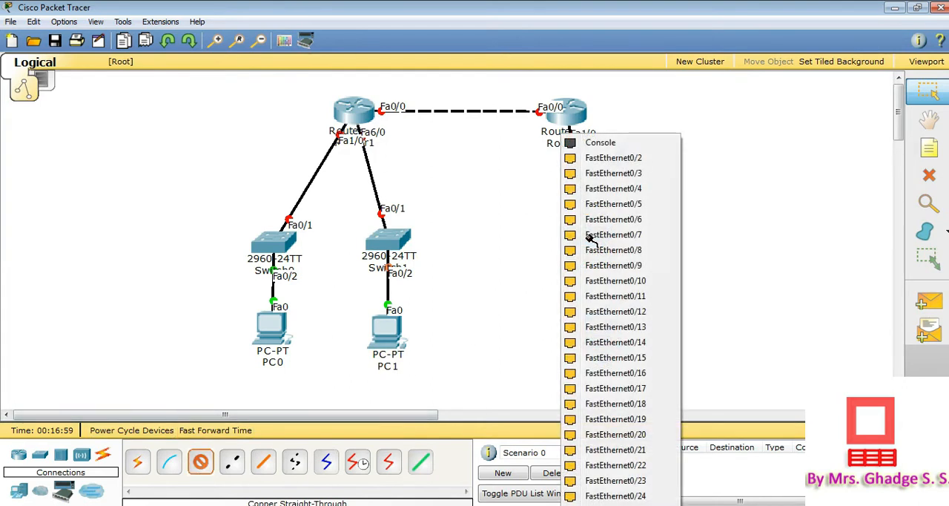
click(622, 158)
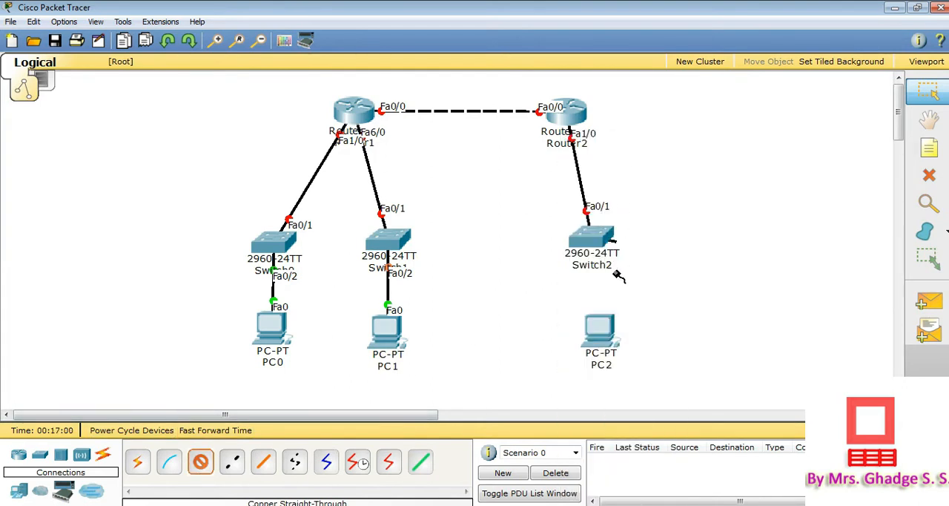
click(606, 333)
click(608, 345)
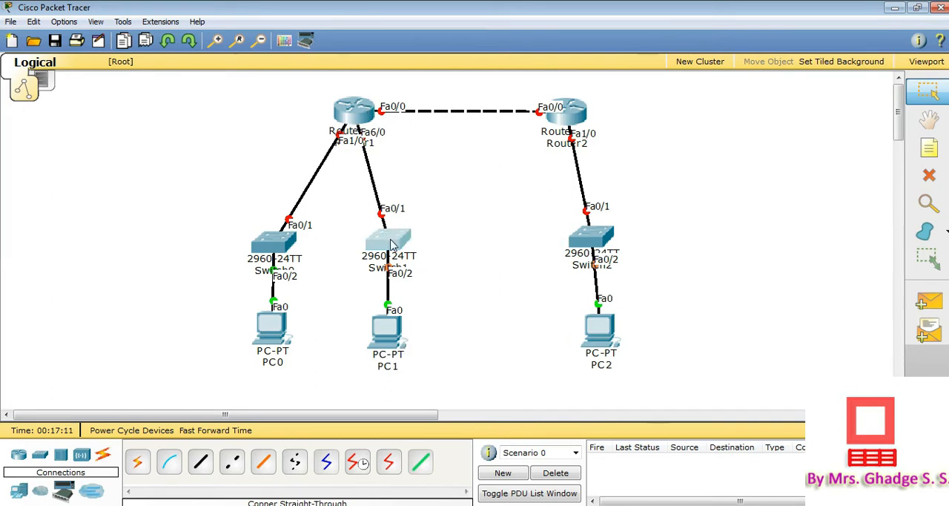
Move Switch1 and PC1 slightly farther away from Switch0 and PC0
drag(386, 236, 395, 240)
drag(386, 330, 405, 334)
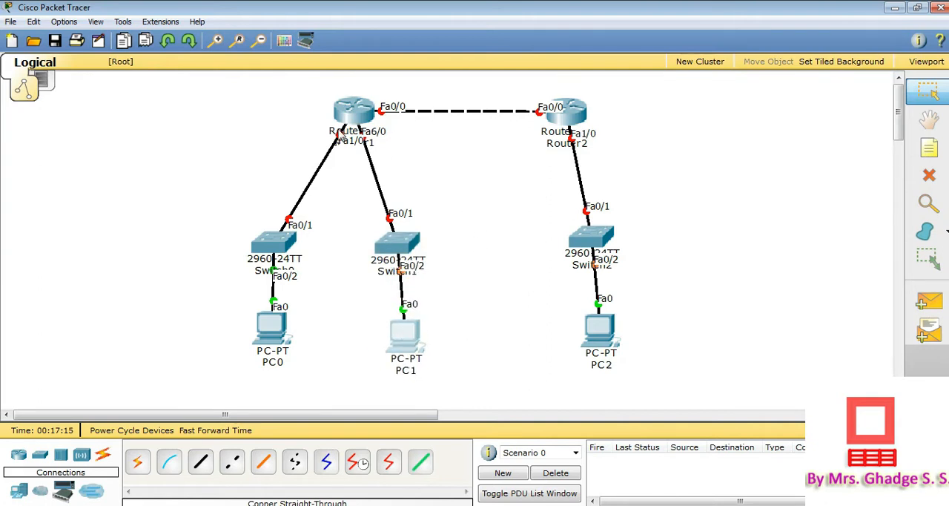
Open Router1's FastEthernet0/0 interface settings and place the router window so the Router1 side of the topology stays visible
mouse_move(350, 119)
click(360, 115)
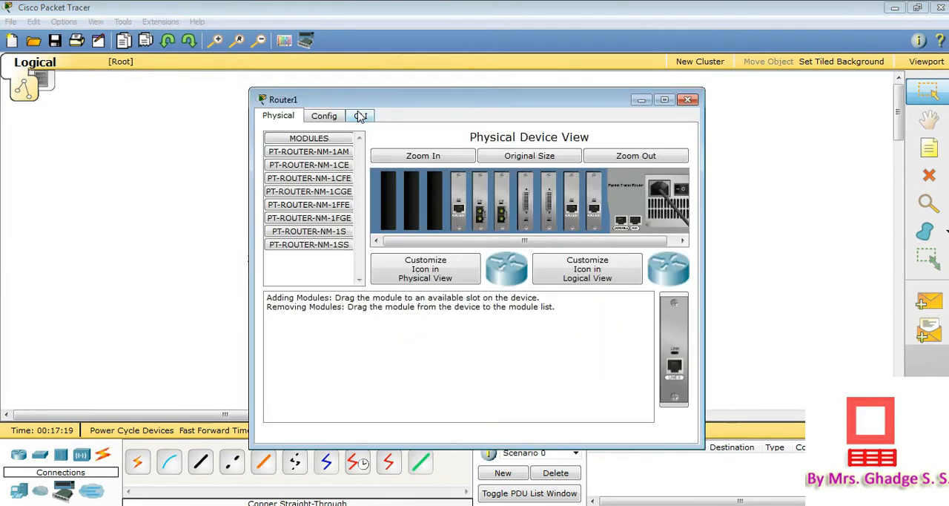
drag(409, 99, 683, 132)
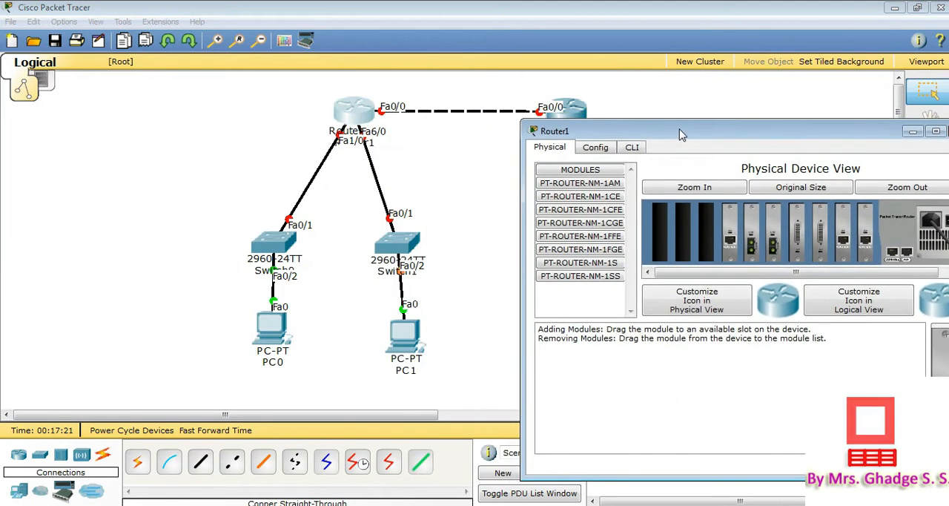
click(600, 145)
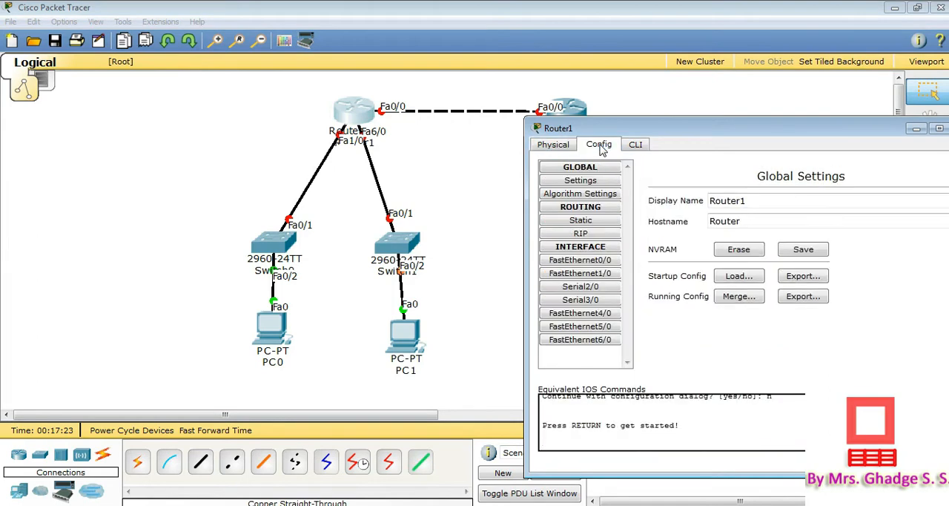
drag(660, 132, 612, 92)
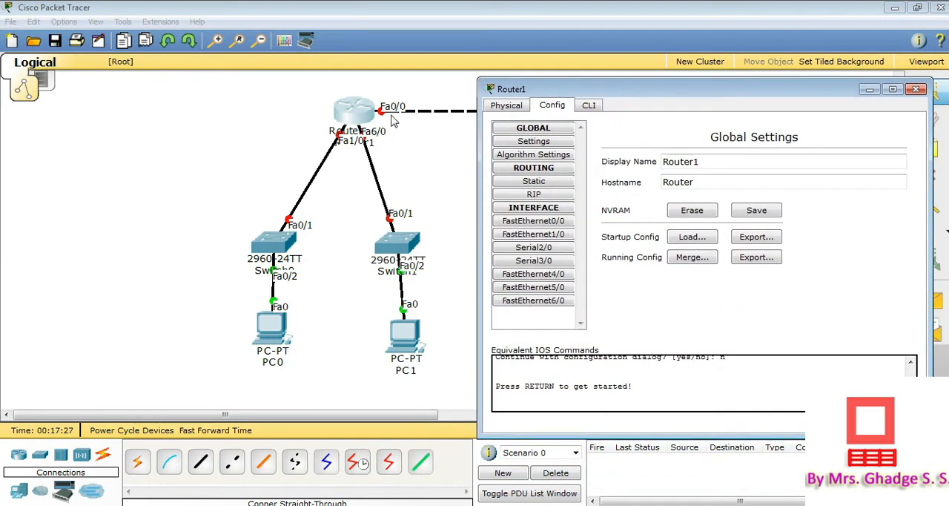
click(555, 222)
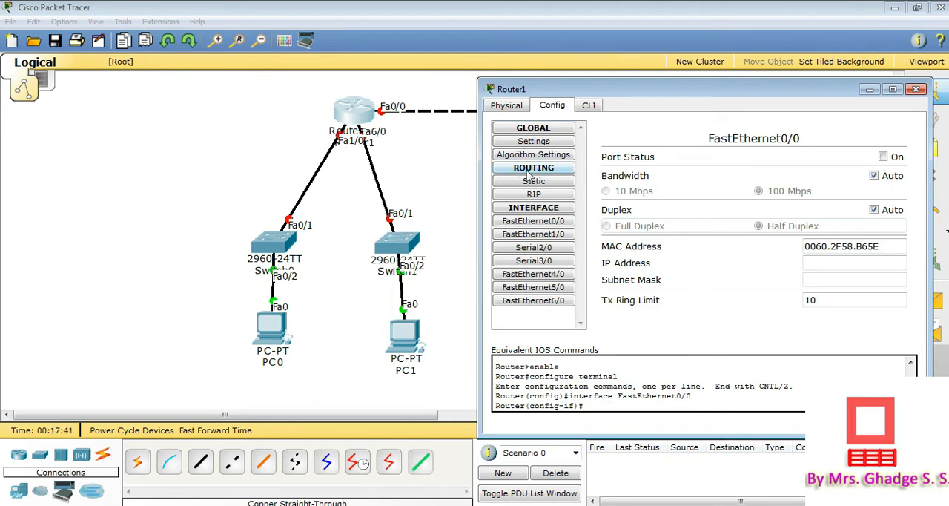
click(556, 220)
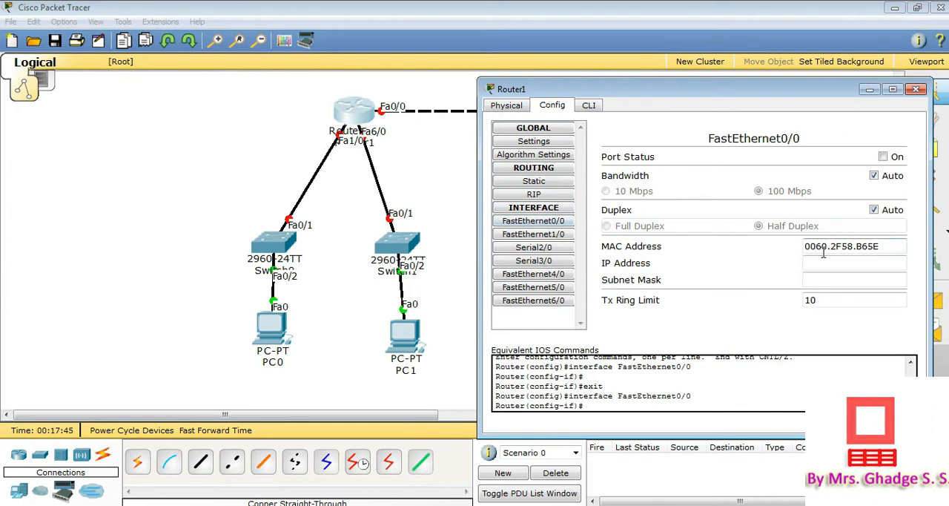
click(567, 223)
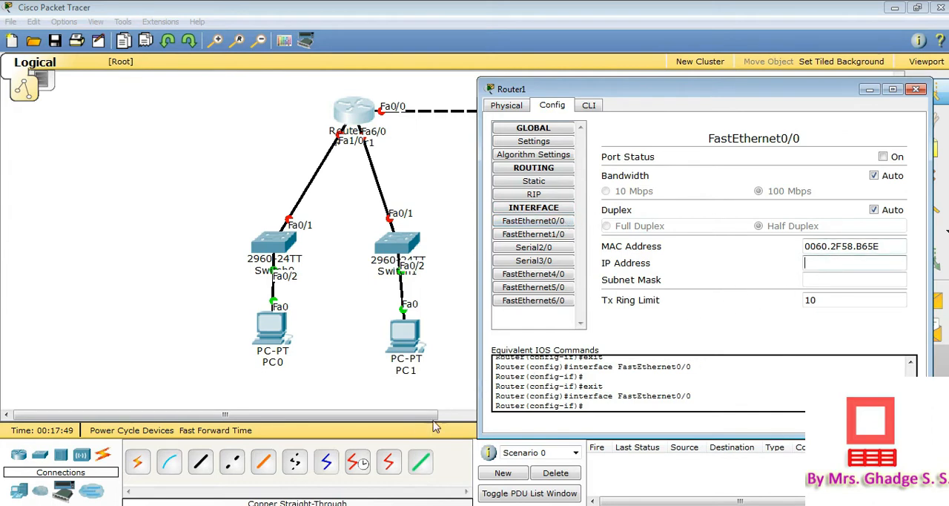
Switch to the practical manual in Adobe Reader to check the addressing of the link between the routers, and return to Router1's settings
mouse_move(377, 505)
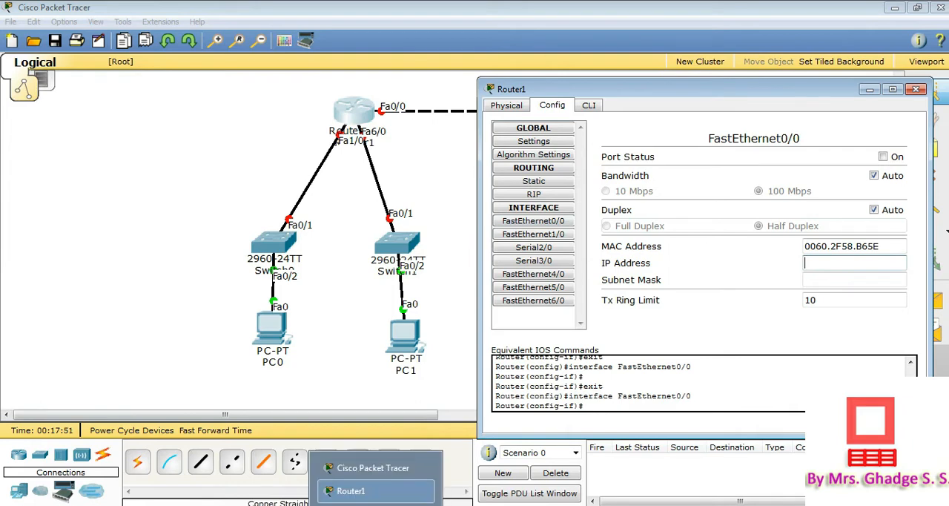
click(333, 505)
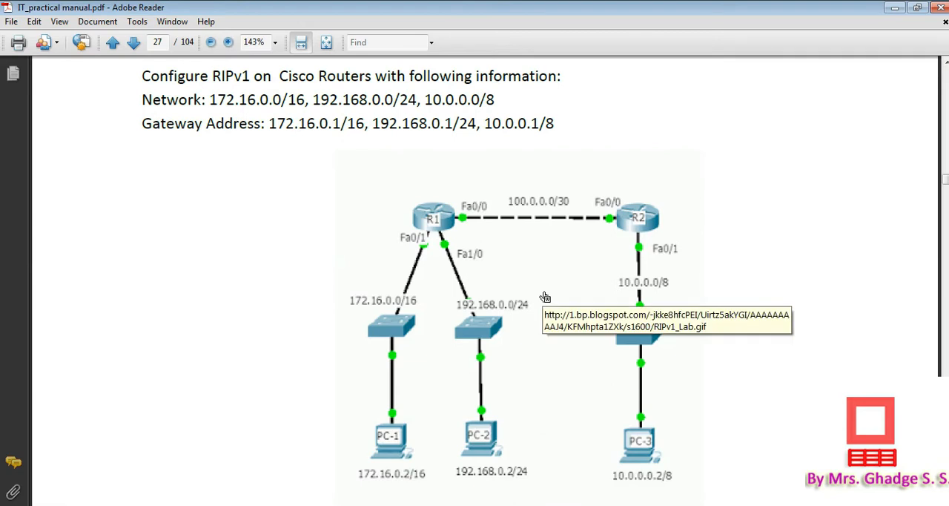
scroll(545, 296, down, 1)
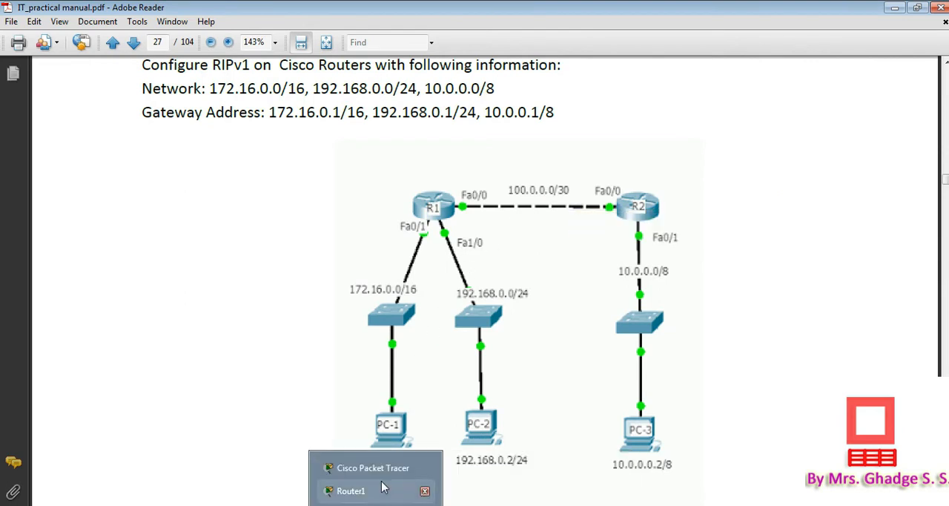
click(366, 488)
click(367, 496)
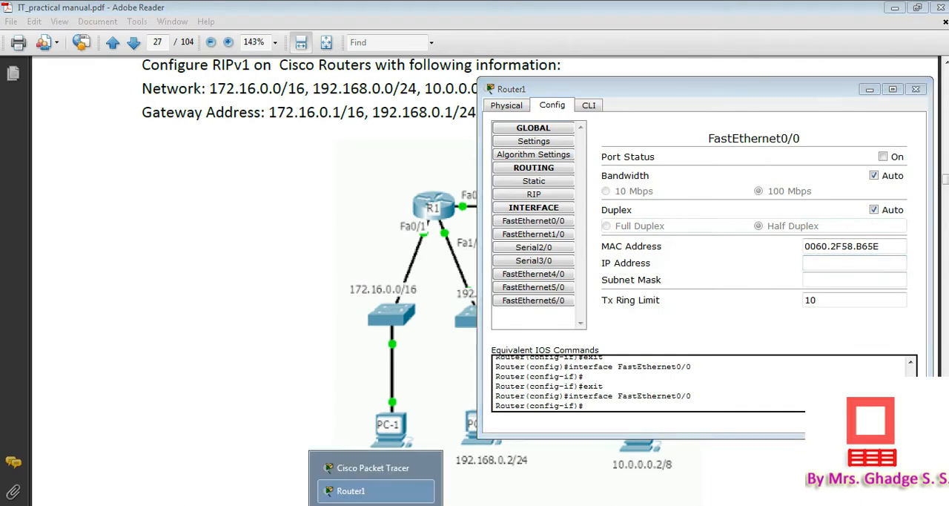
click(373, 468)
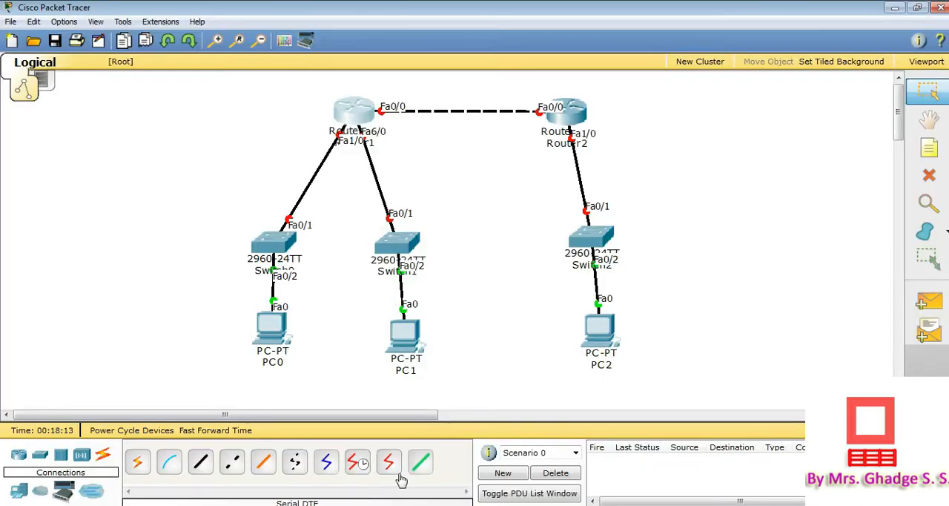
click(364, 490)
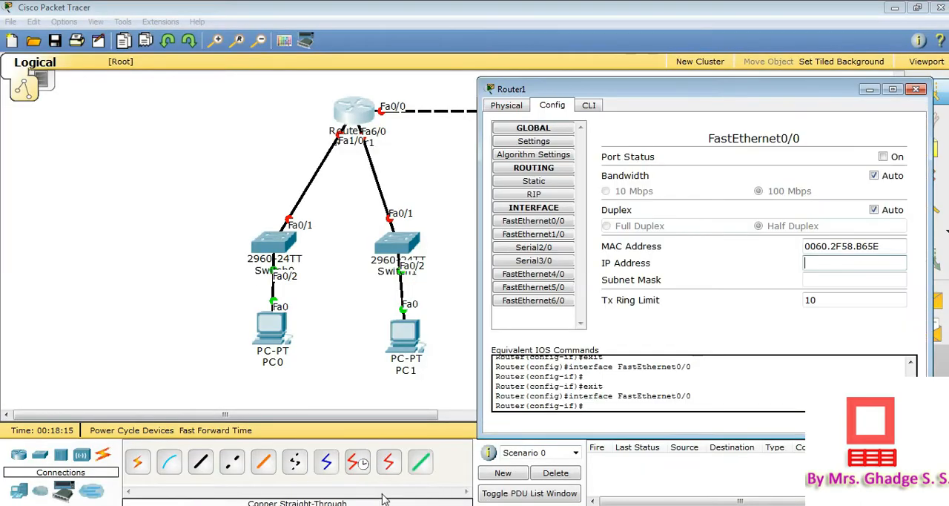
Set Router1's FastEthernet0/0 to IP address 100.0.0.1 with subnet mask 255.255.255.252 and turn the port on
click(828, 265)
text(100.0.0.1)
click(842, 279)
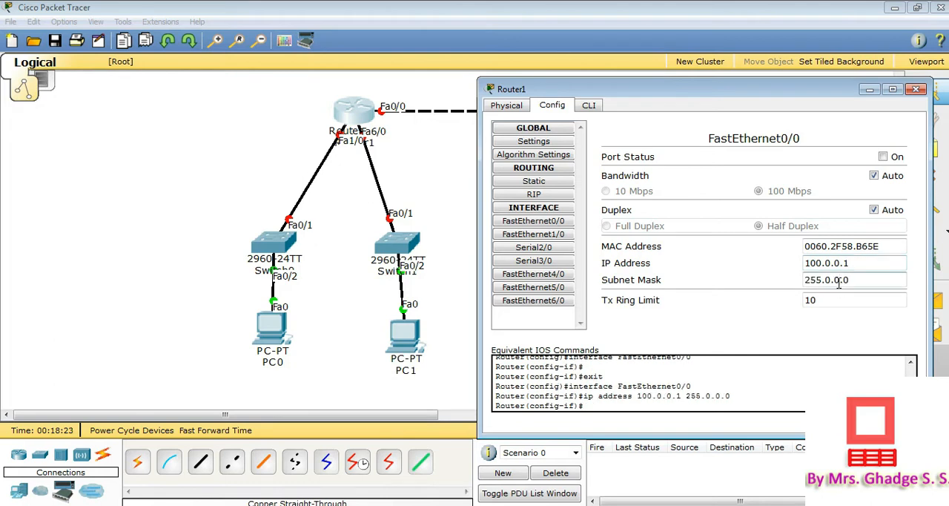
drag(855, 281, 828, 288)
text(255)
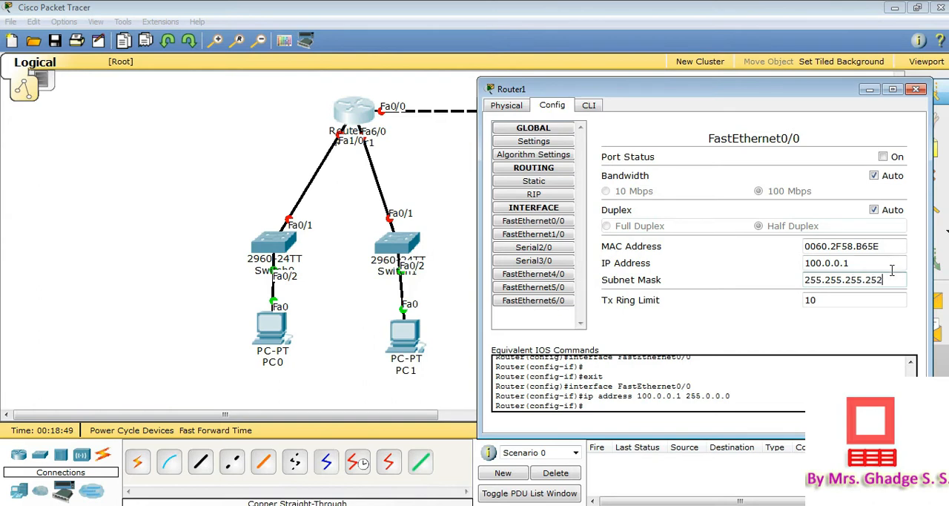
click(883, 157)
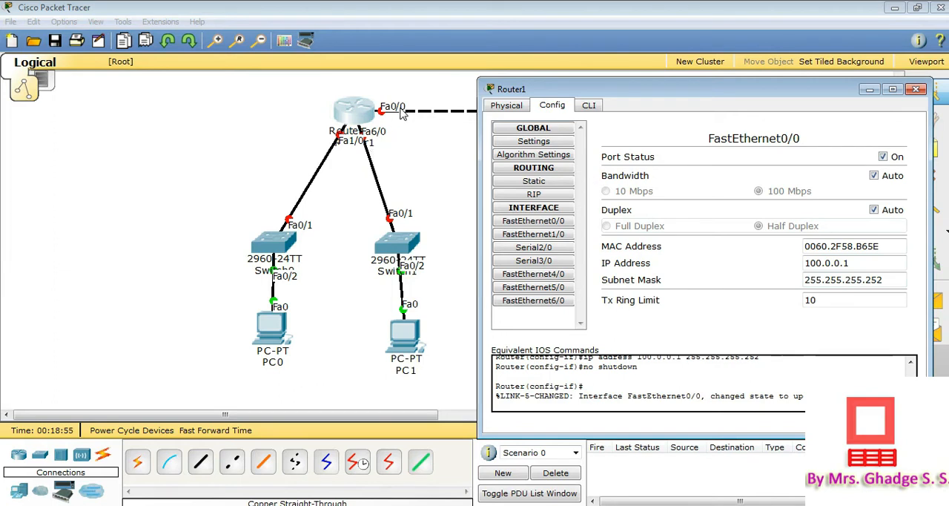
drag(714, 401, 804, 399)
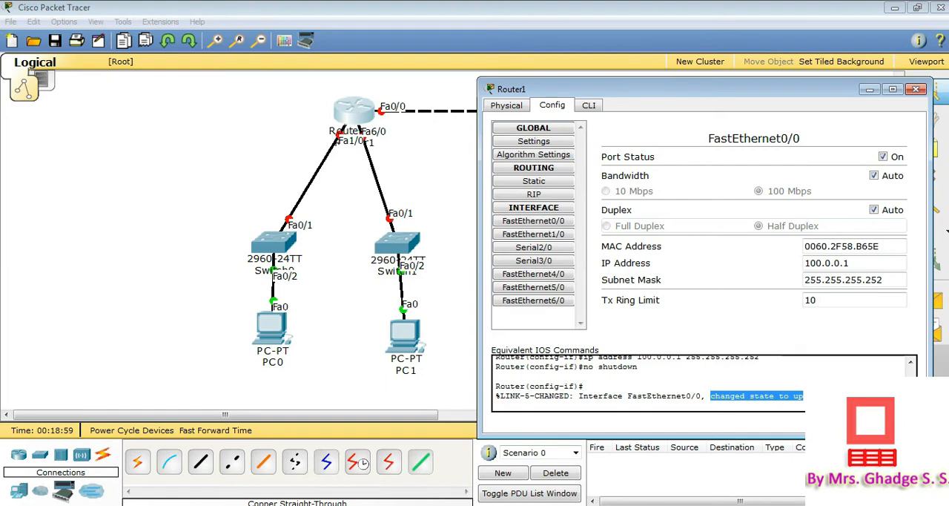
Set the IP address of Router1's FastEthernet1/0 interface to 172.16.0.1
click(349, 148)
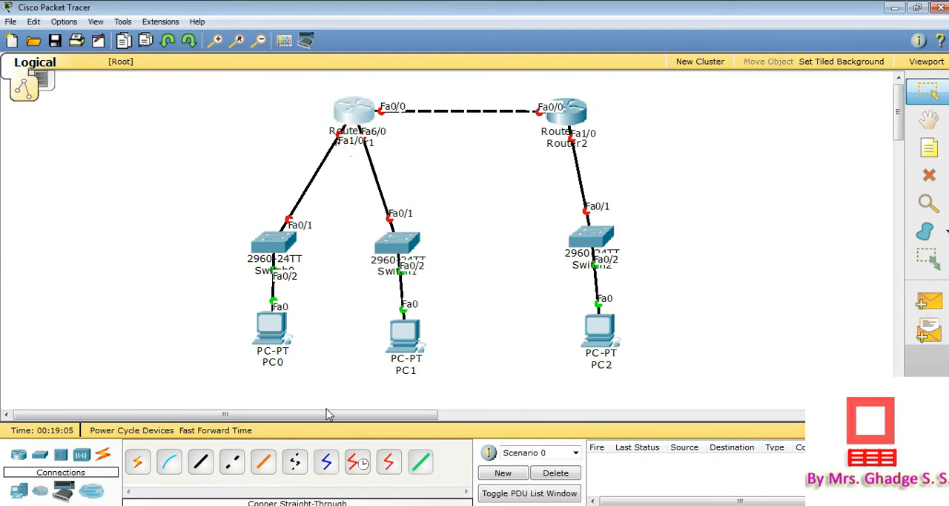
click(356, 115)
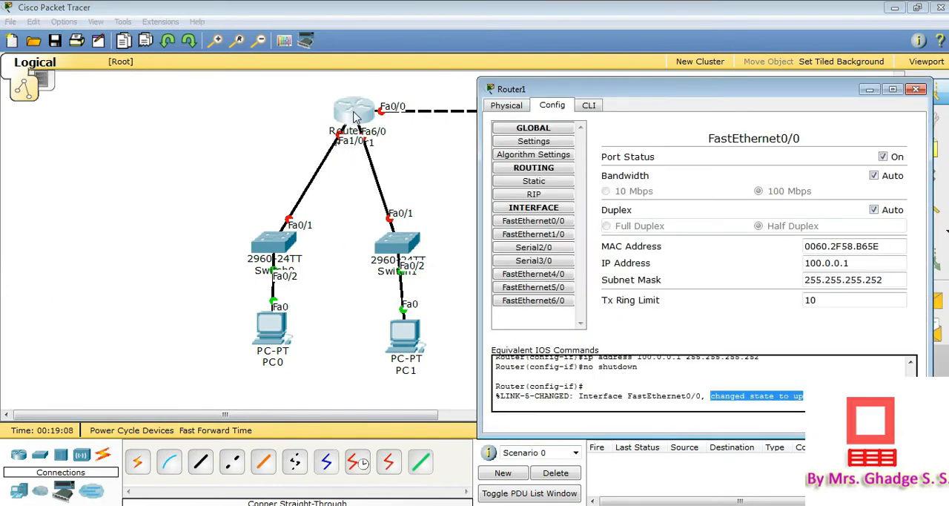
click(549, 236)
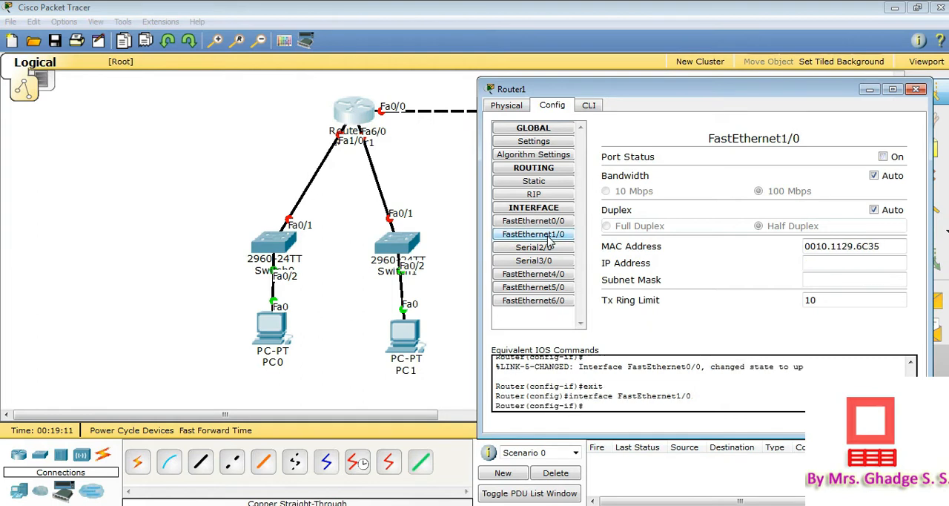
click(817, 267)
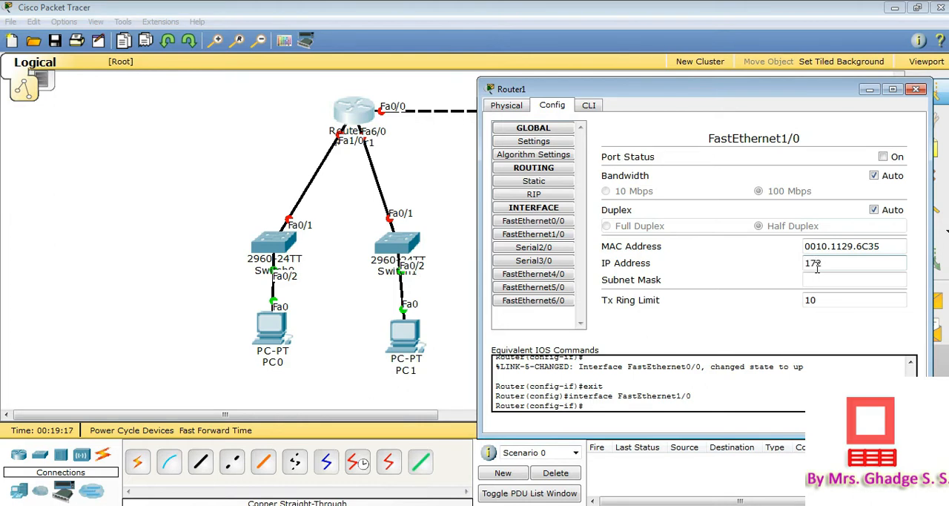
text(172.16.0.1)
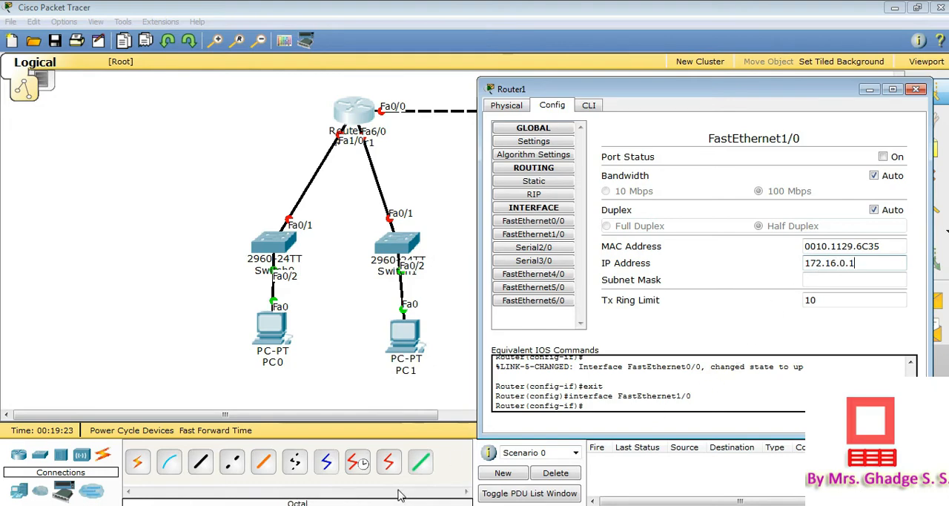
Check the manual's addressing in Adobe Reader, apply subnet mask 255.255.0.0 to Router1's FastEthernet1/0 and turn the port on
click(332, 505)
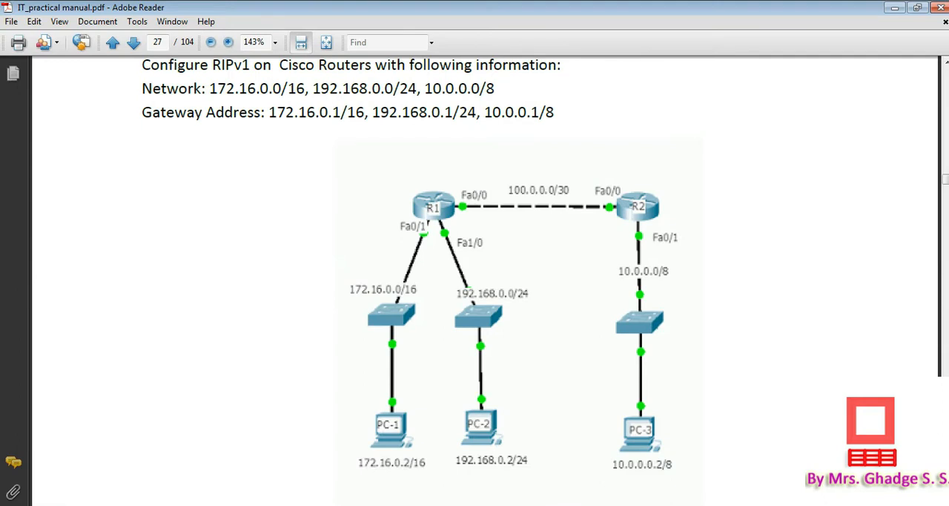
click(400, 504)
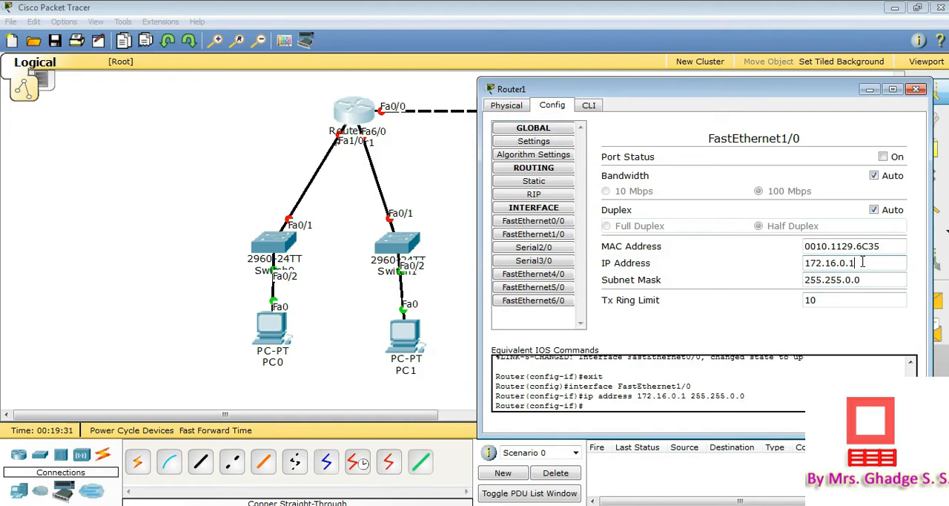
drag(862, 280, 801, 279)
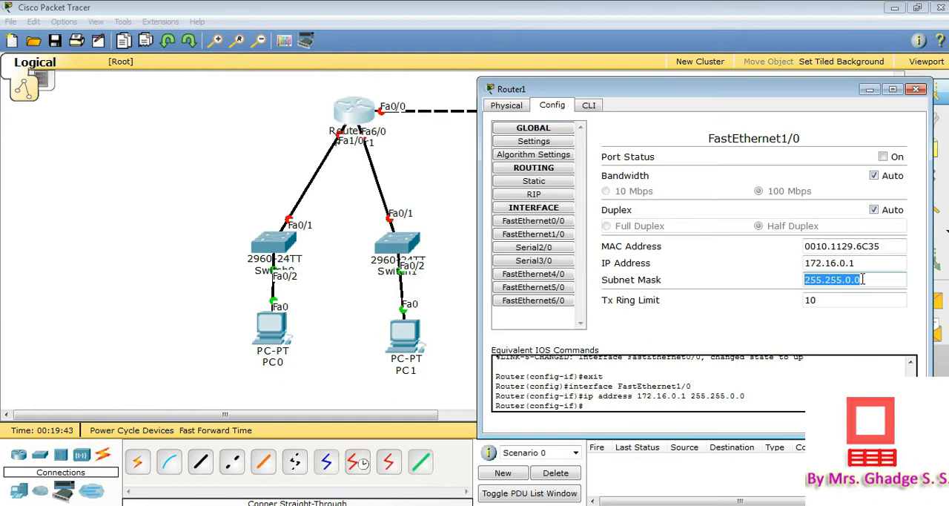
click(883, 157)
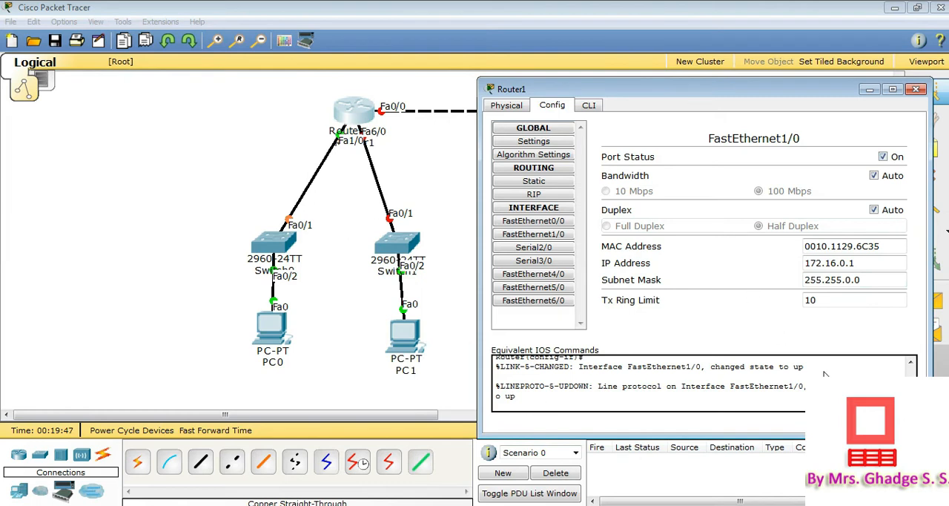
drag(882, 387, 881, 402)
Check the manual's addressing in Adobe Reader and set the IP address of Router1's FastEthernet6/0 interface to 192.168.0.1
click(533, 300)
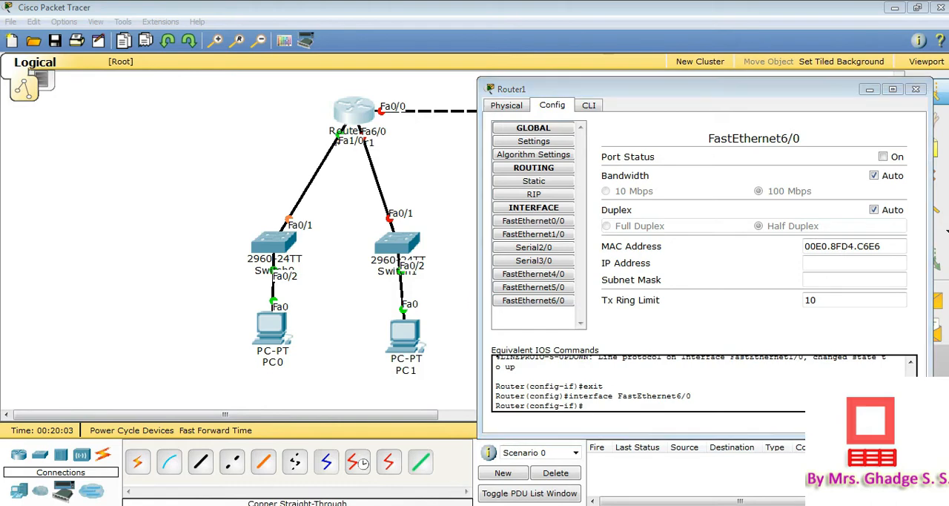
key(alt+Tab)
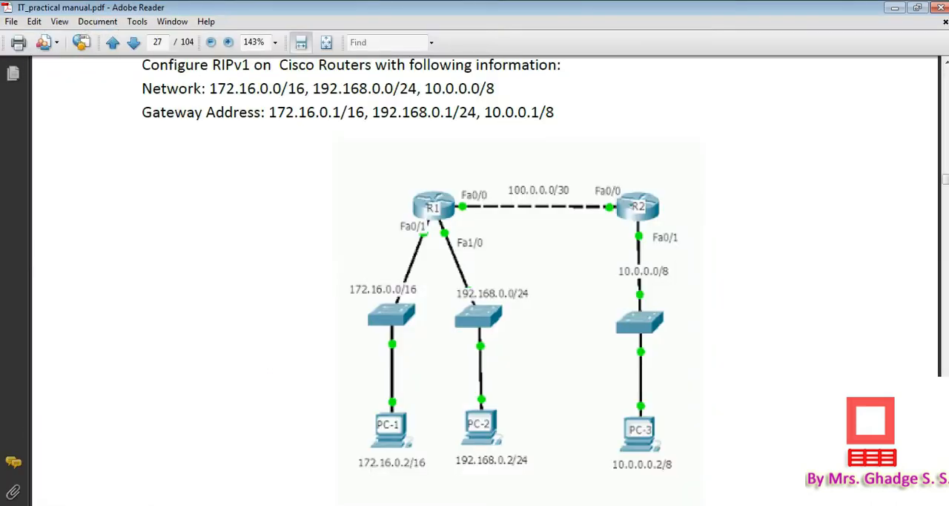
key(alt+Tab)
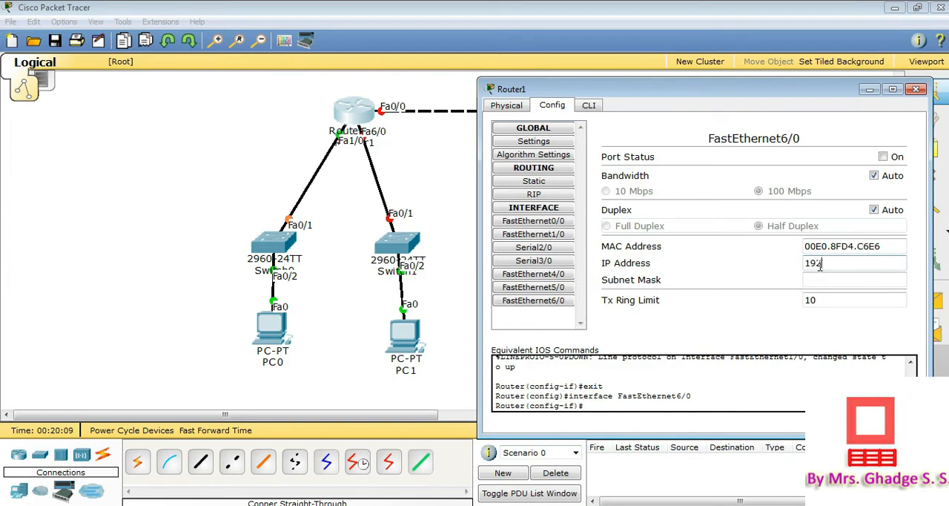
text(.168.0.1)
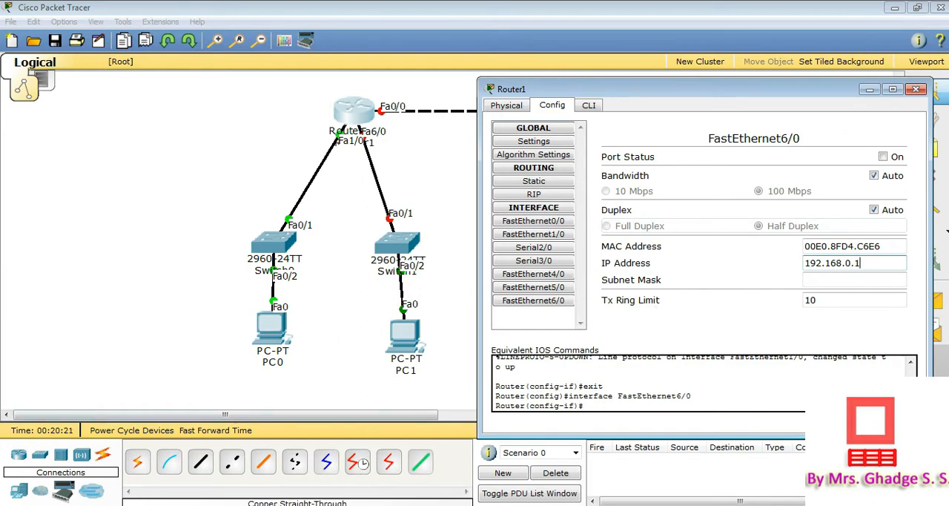
Apply subnet mask 255.255.255.0 to Router1's FastEthernet6/0, turn the port on and close Router1's settings
click(555, 237)
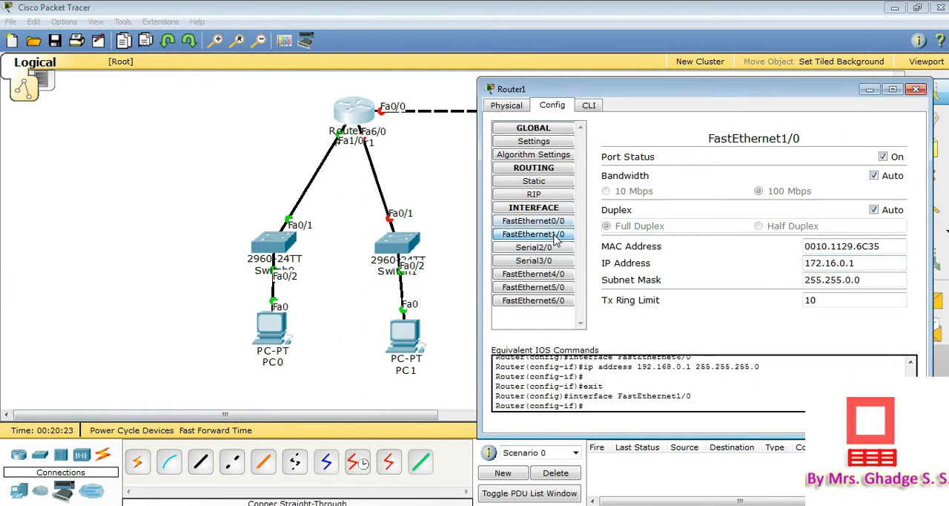
click(546, 301)
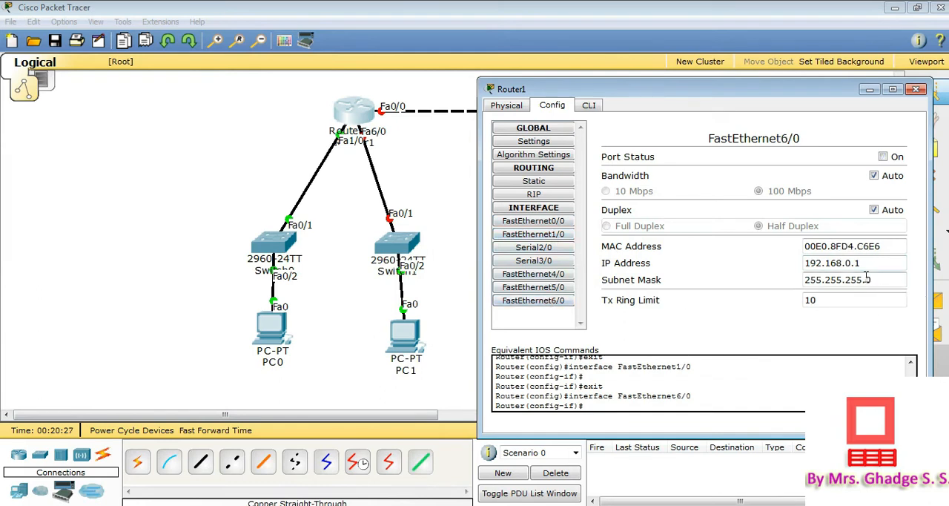
drag(880, 278, 805, 278)
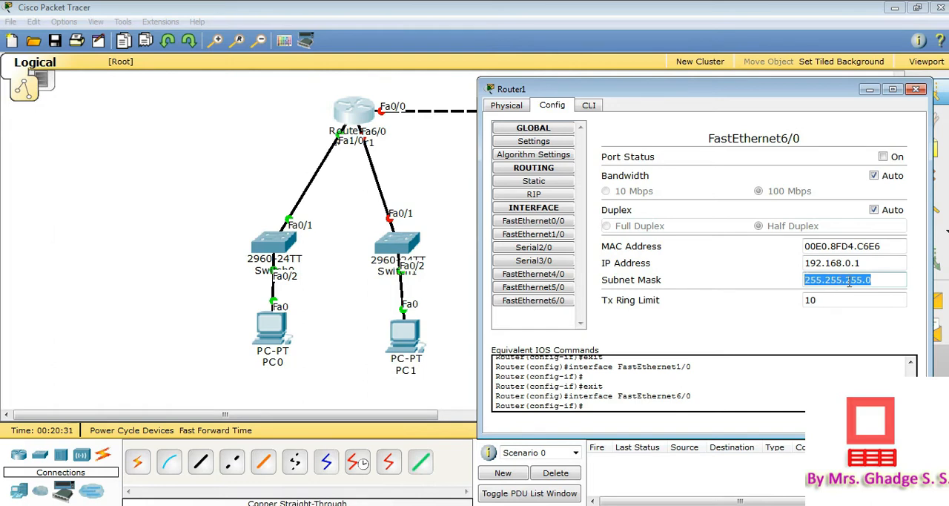
click(883, 156)
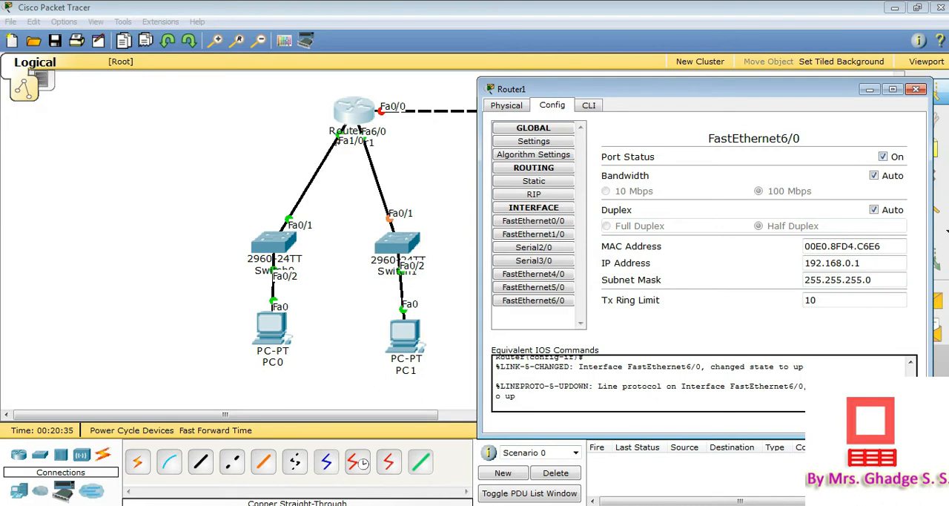
drag(861, 398, 887, 387)
drag(690, 96, 475, 164)
click(700, 157)
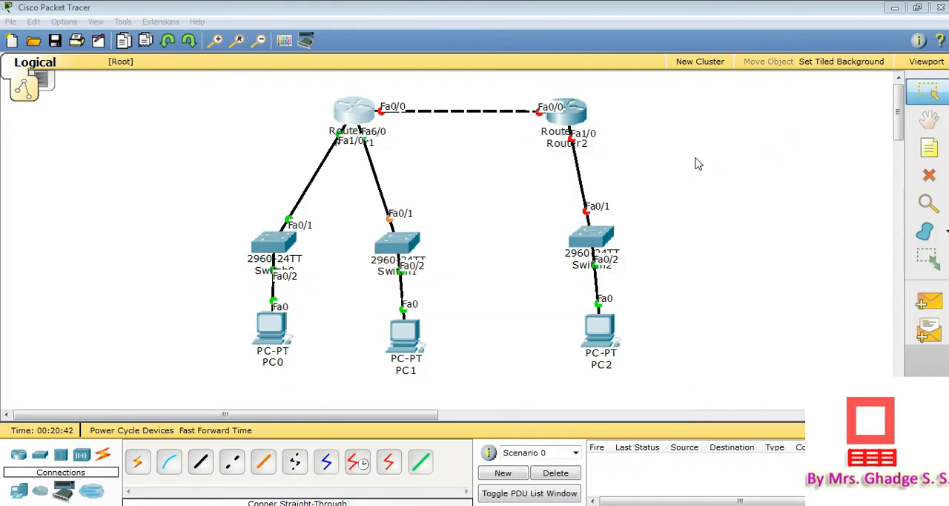
Open Router2's configuration and set the IP address of its FastEthernet0/0 interface to 100.0.0.2
click(570, 113)
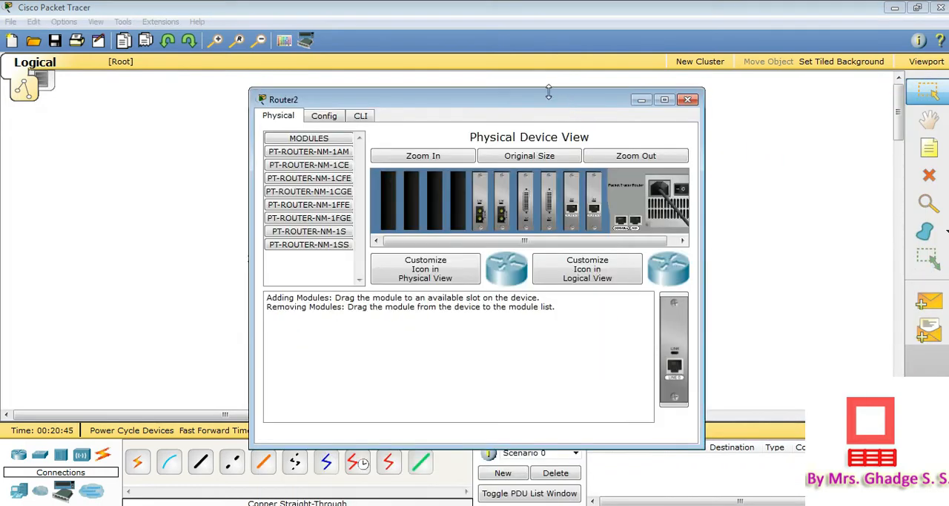
drag(551, 103, 363, 89)
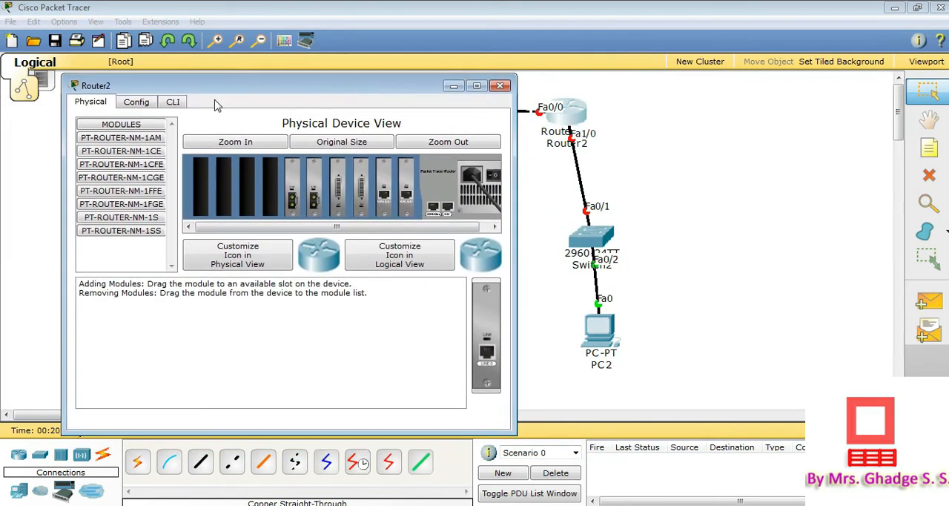
click(143, 104)
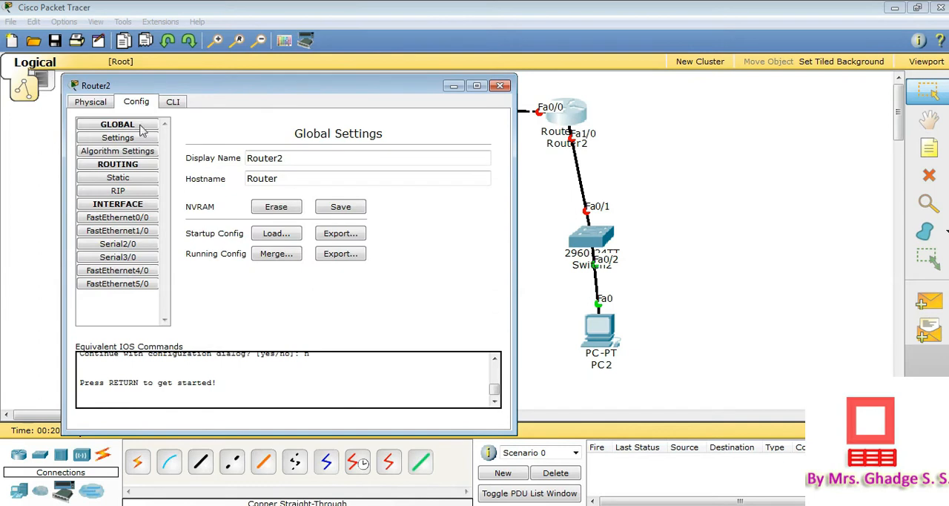
click(146, 219)
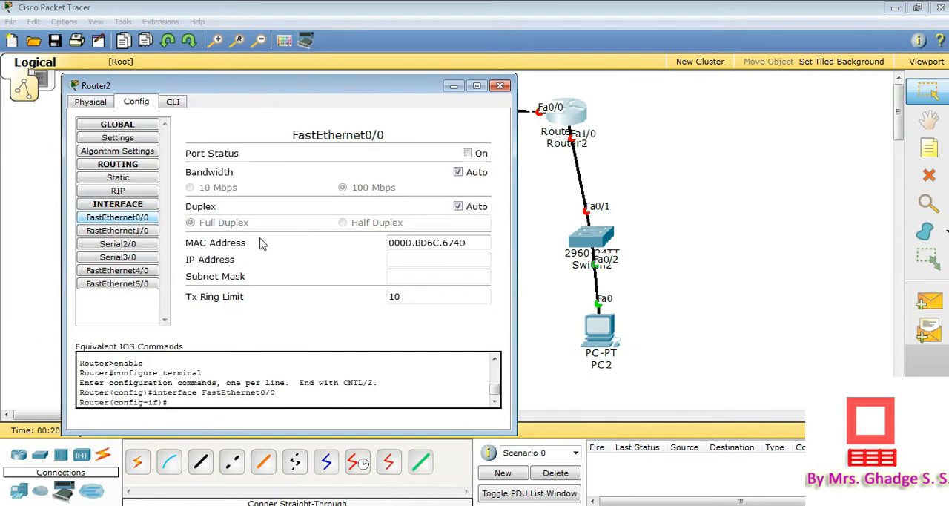
click(416, 261)
text(100.0.0.2)
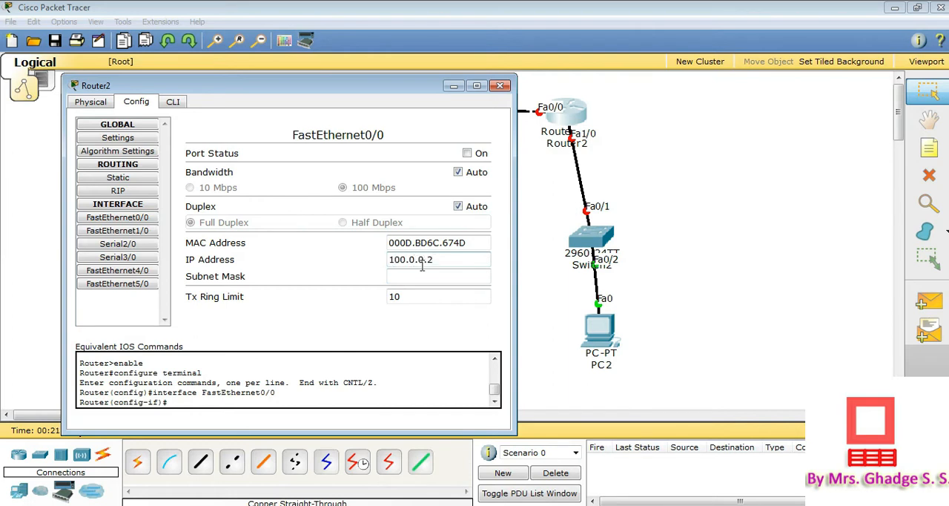
Set the subnet mask of Router2's FastEthernet0/0 to 255.255.255.252 and turn the port on
click(426, 275)
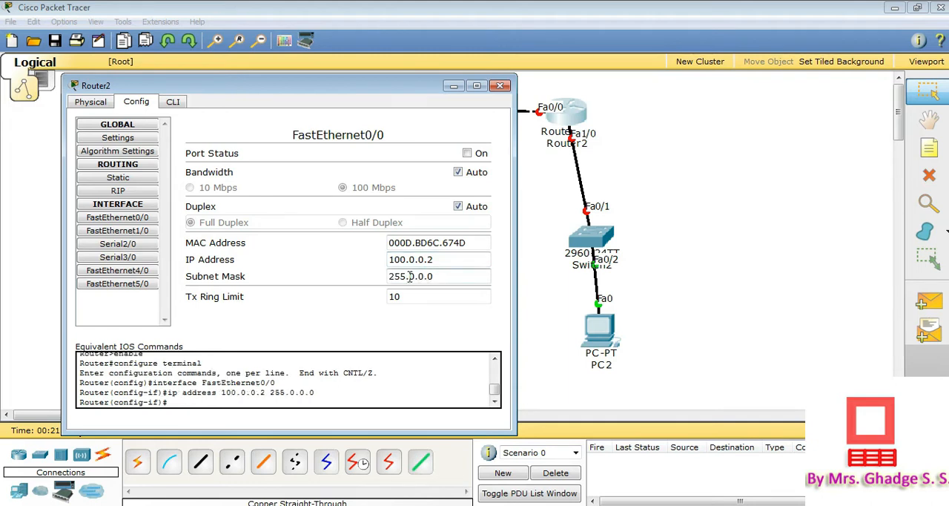
drag(410, 275, 451, 275)
text(255.255.252)
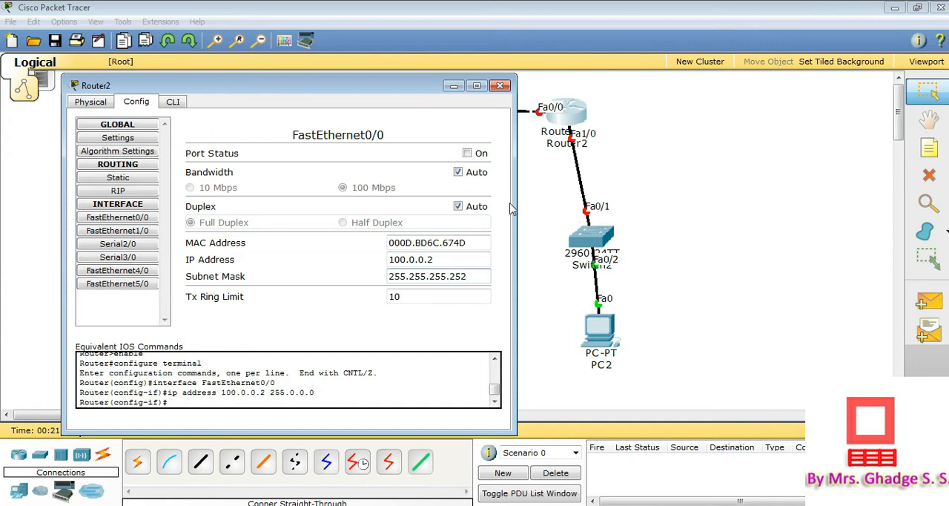
key(Return)
click(468, 154)
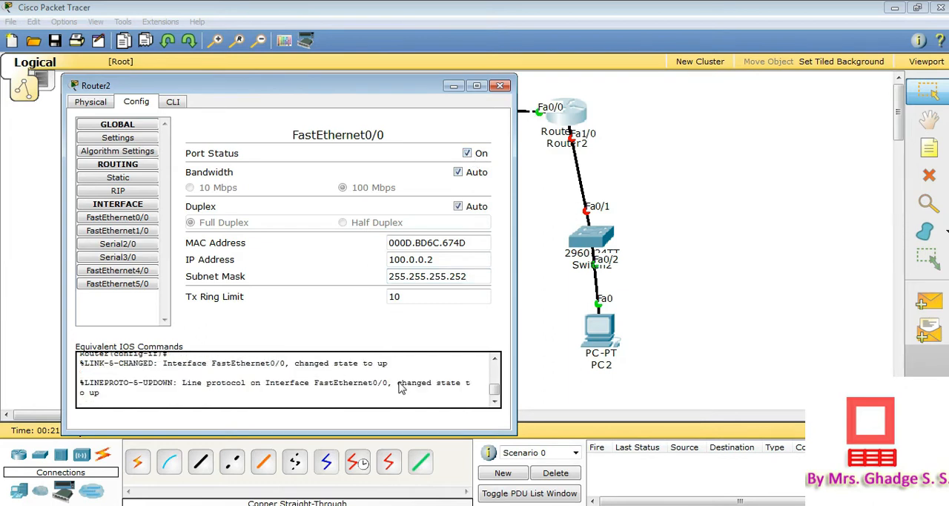
drag(398, 383, 460, 401)
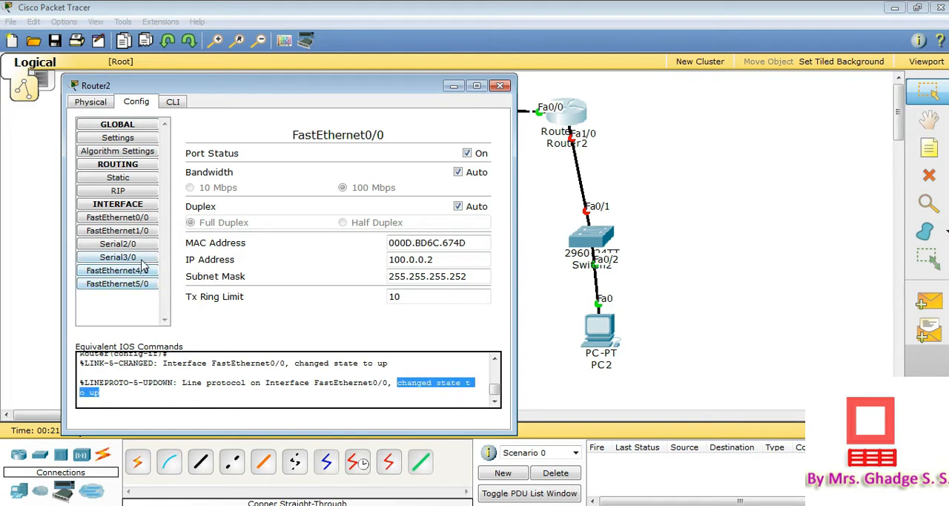
Set the IP address of Router2's FastEthernet1/0 interface to 10.0.0.1
click(131, 233)
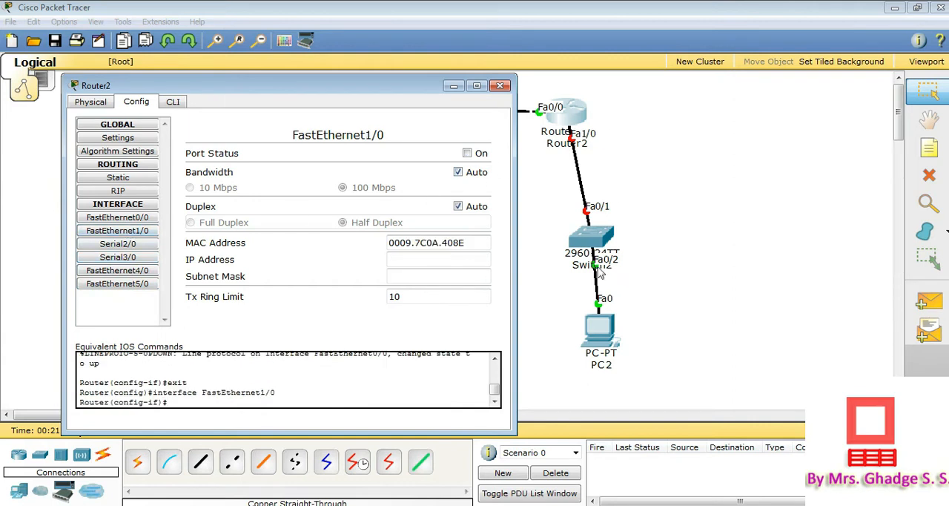
click(414, 259)
text(10.0.00)
text(1)
Apply subnet mask 255.0.0.0 to Router2's FastEthernet1/0, turn the port on and close Router2's settings
click(419, 276)
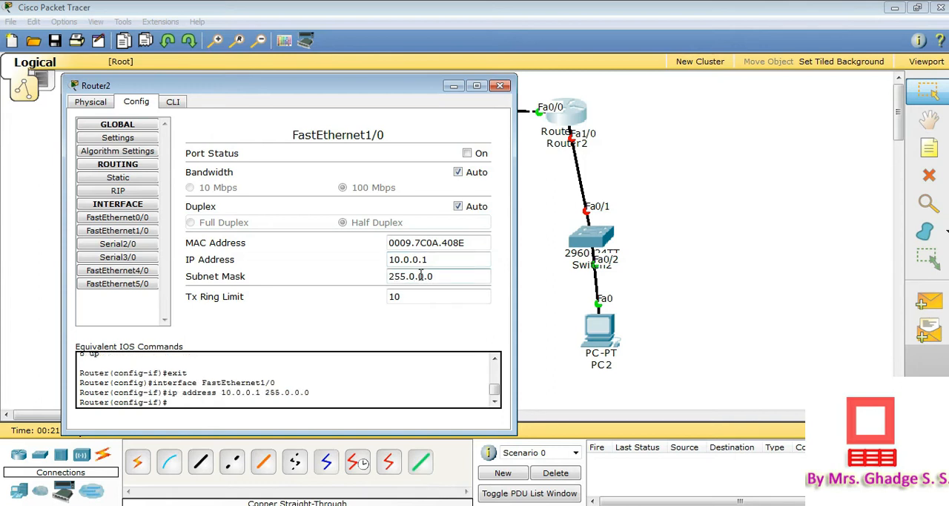
drag(391, 276, 458, 281)
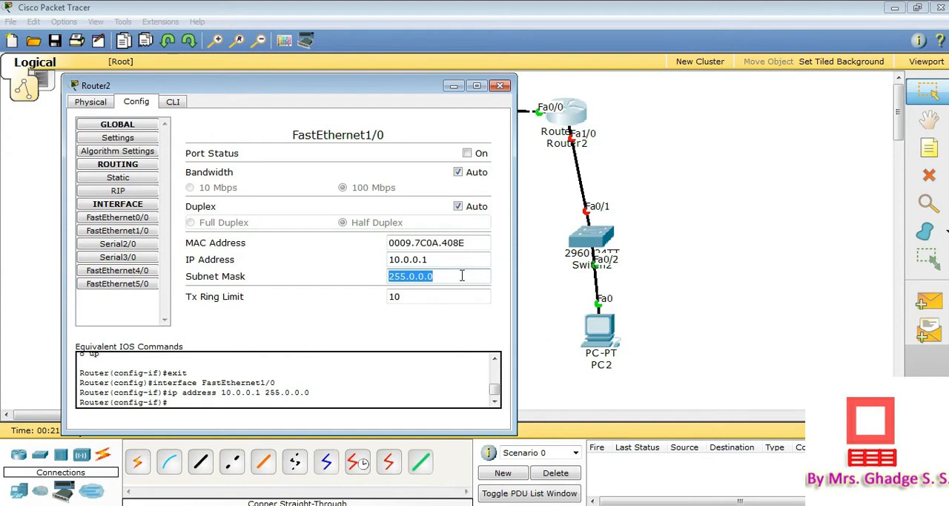
click(467, 152)
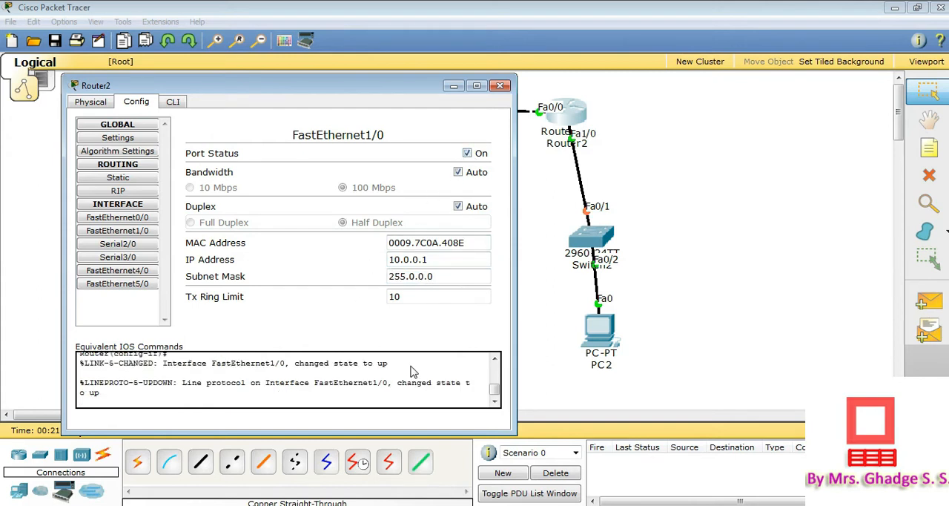
drag(398, 384, 465, 404)
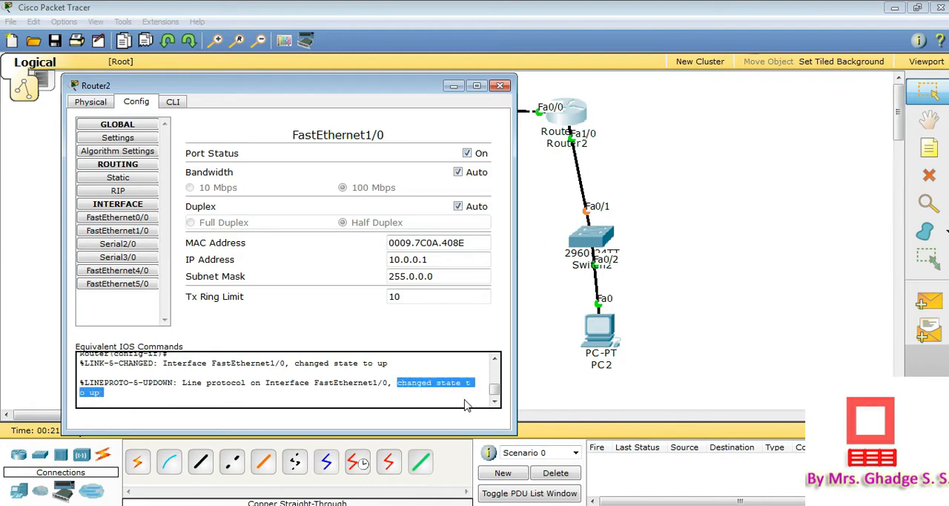
click(501, 87)
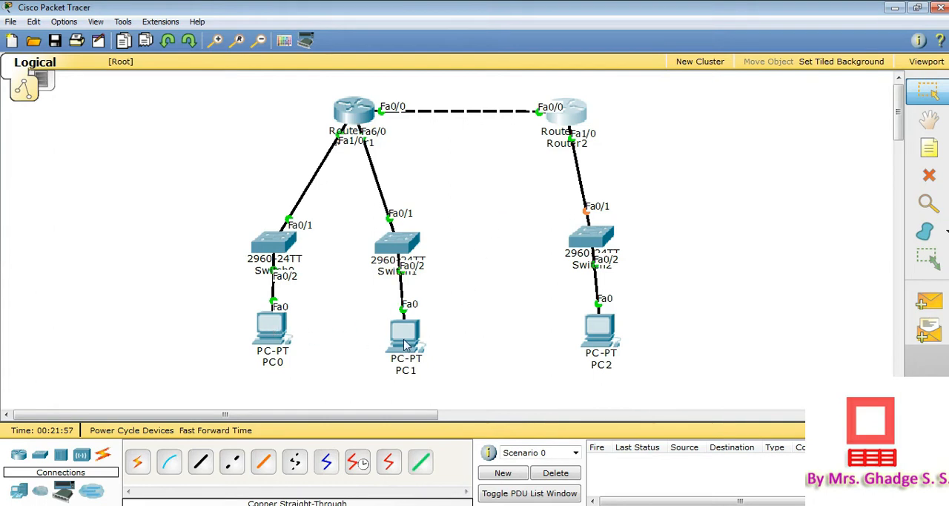
Open PC0's IP configuration and assign the static IP address 172.16.0.2 with subnet mask 255.255.0.0
click(265, 334)
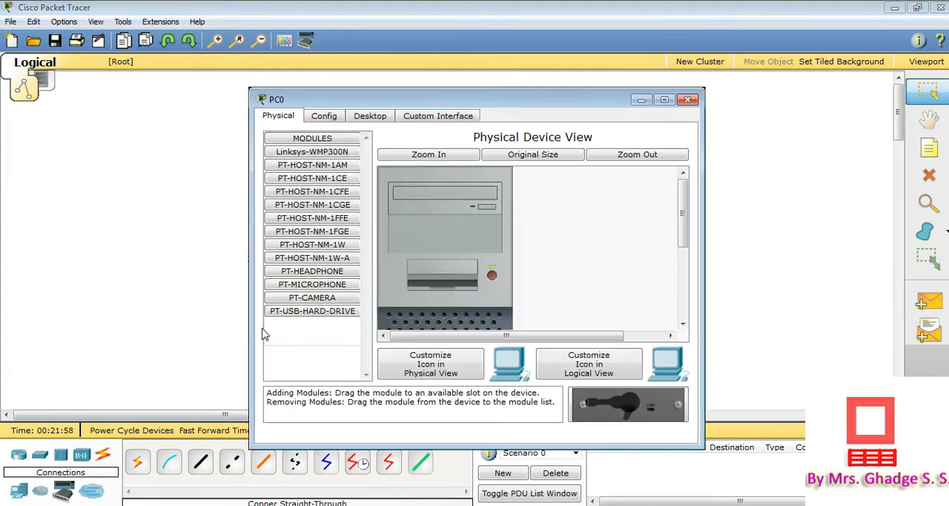
click(371, 116)
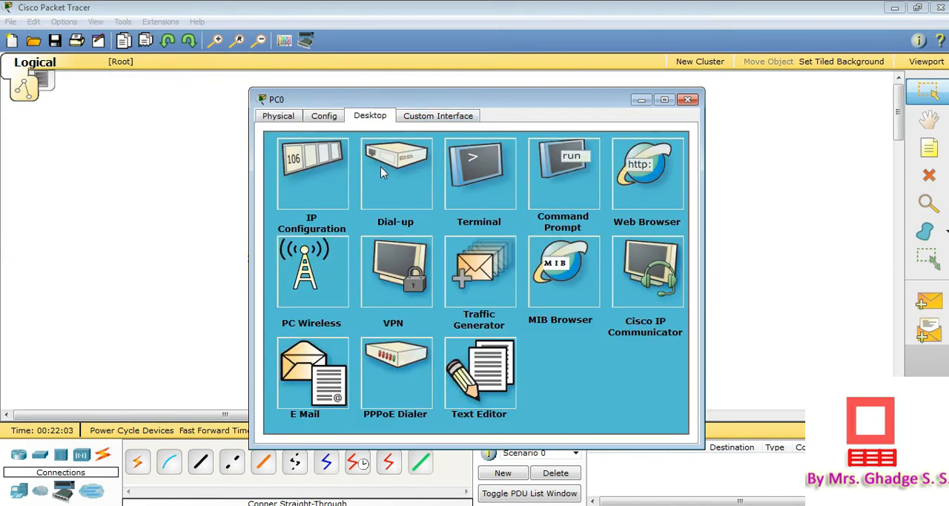
click(319, 184)
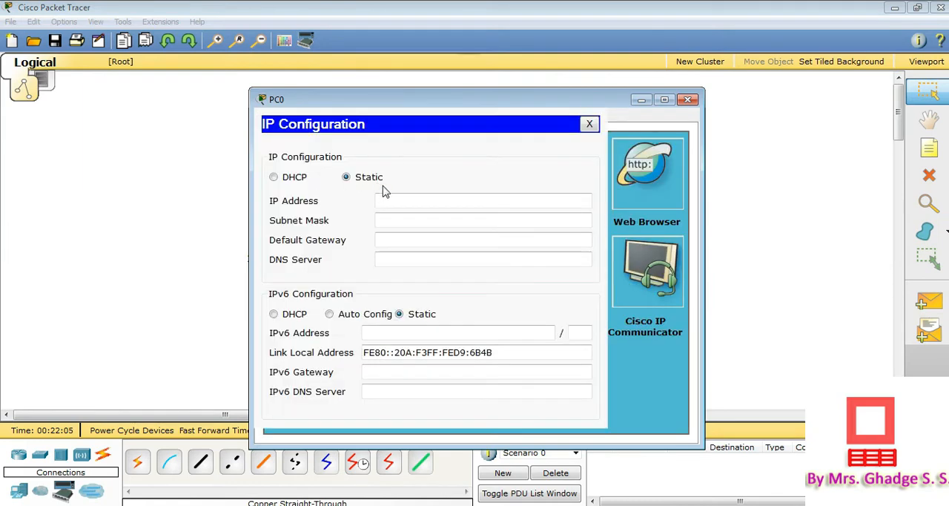
click(407, 200)
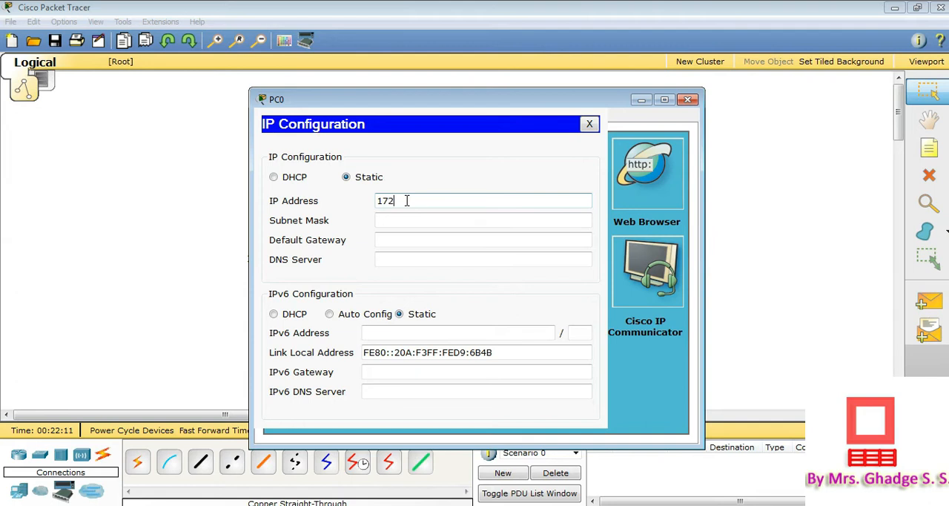
text(172.16.0.2)
click(403, 219)
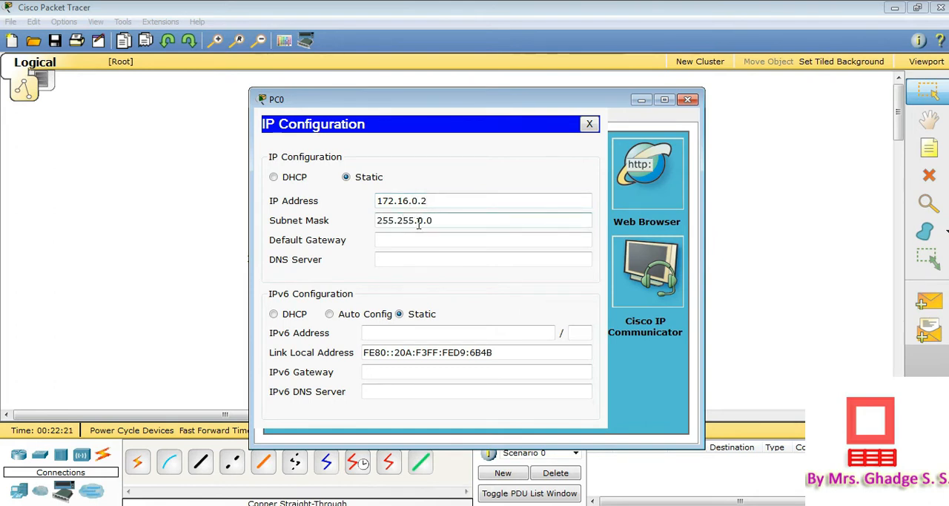
Set PC0's default gateway to 172.16.0.1 and close its settings
click(415, 237)
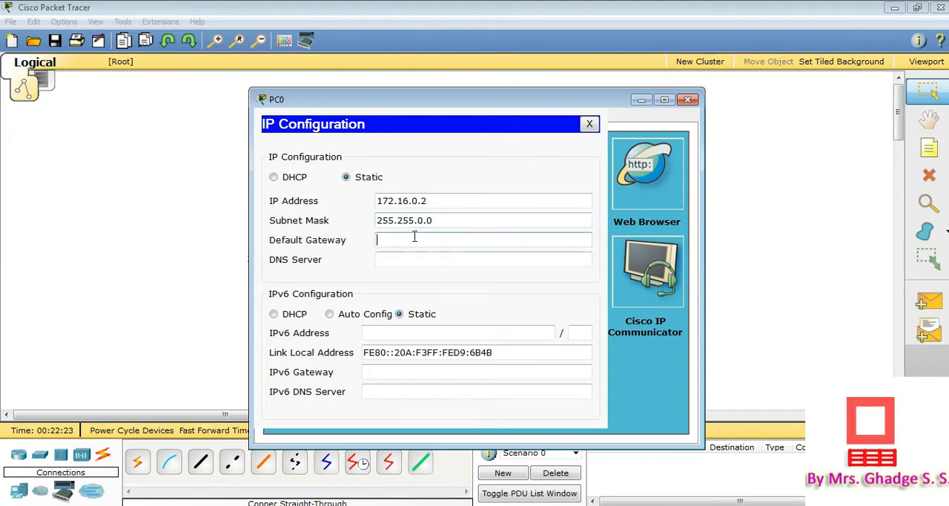
text(172.)
text(16.0.1)
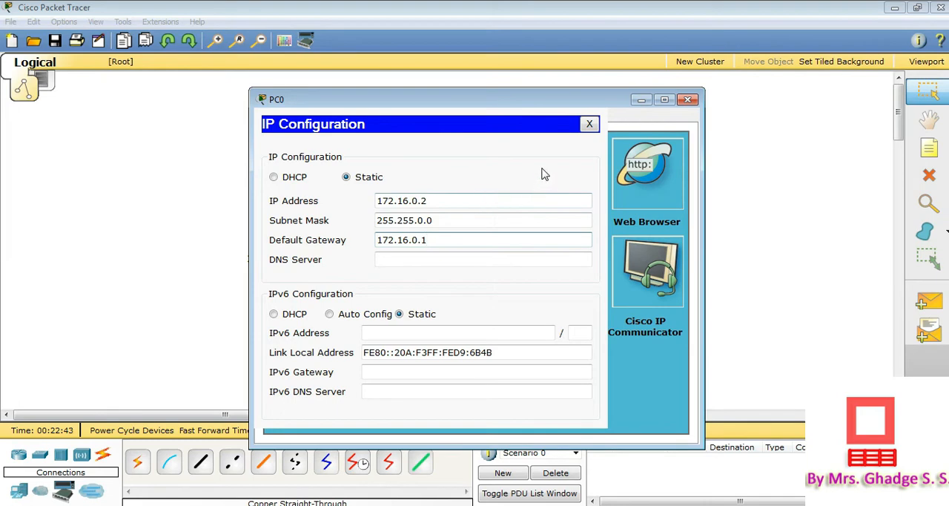
click(589, 125)
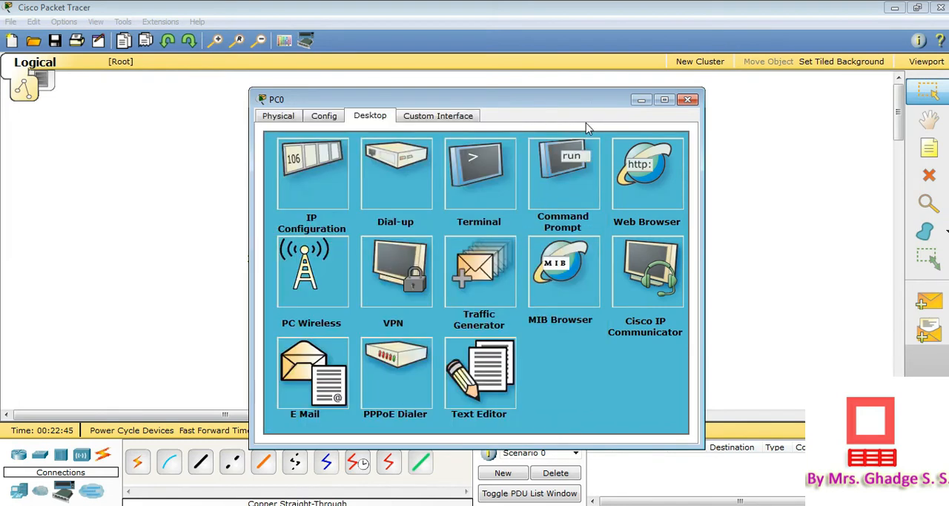
click(687, 101)
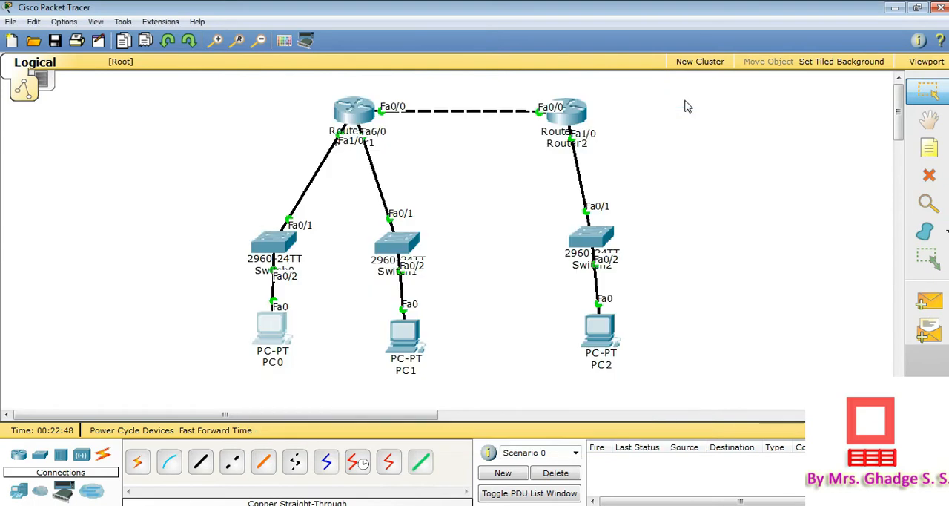
Open PC1's IP configuration and assign the static IP address 192.168.0.2 with subnet mask 255.255.255.0
click(410, 337)
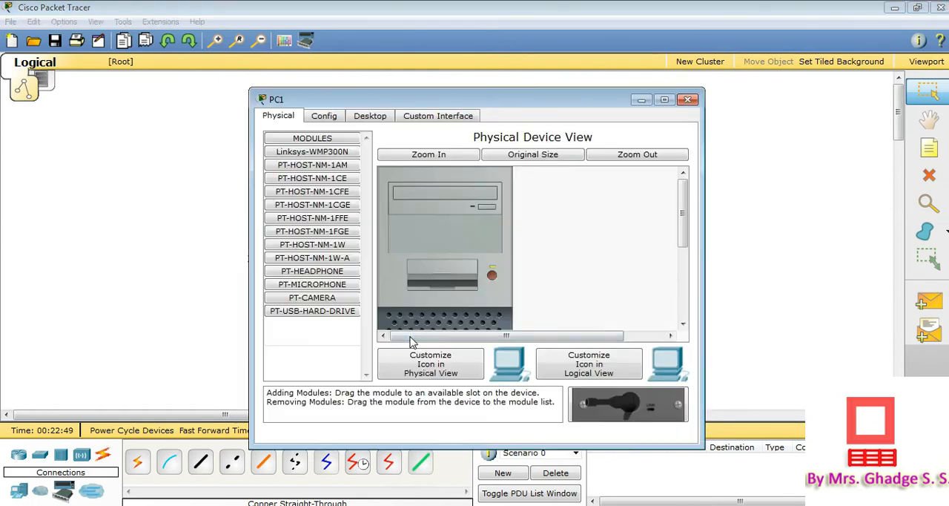
click(370, 119)
click(299, 208)
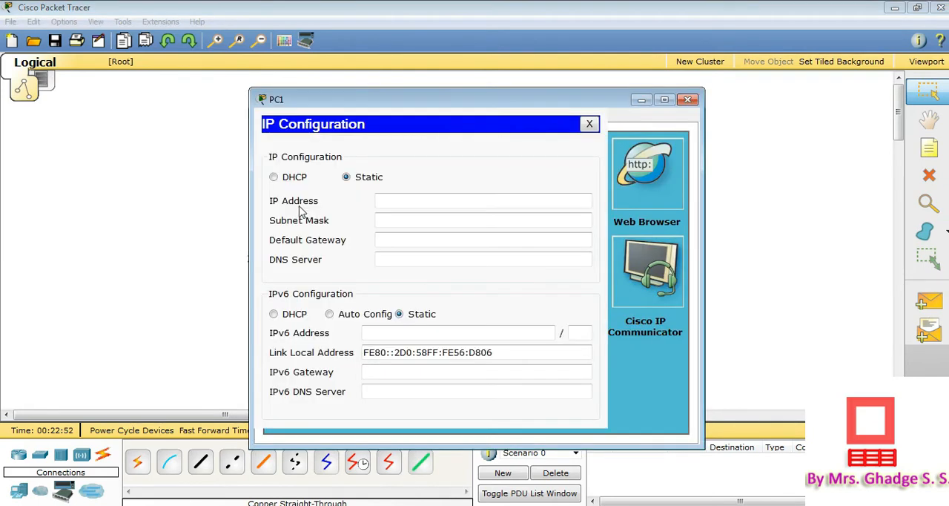
click(383, 205)
text(192.168.)
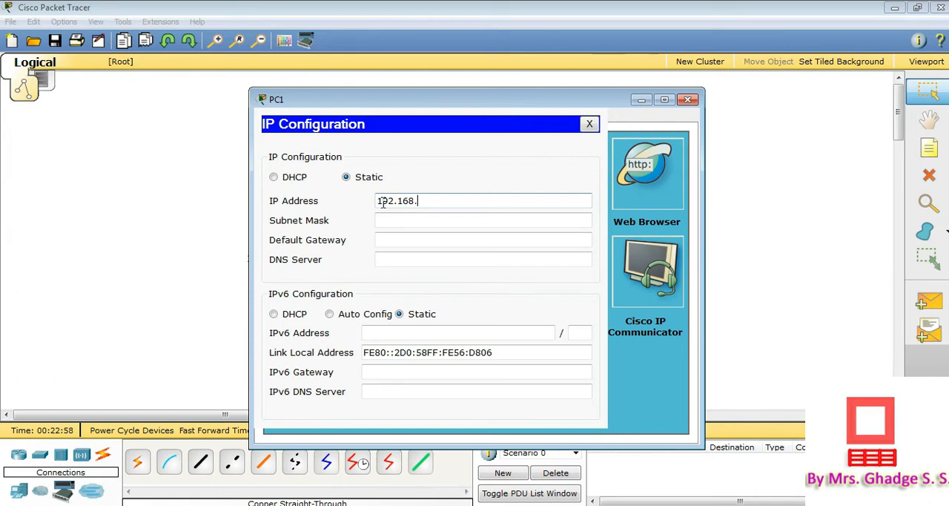
text(0.2)
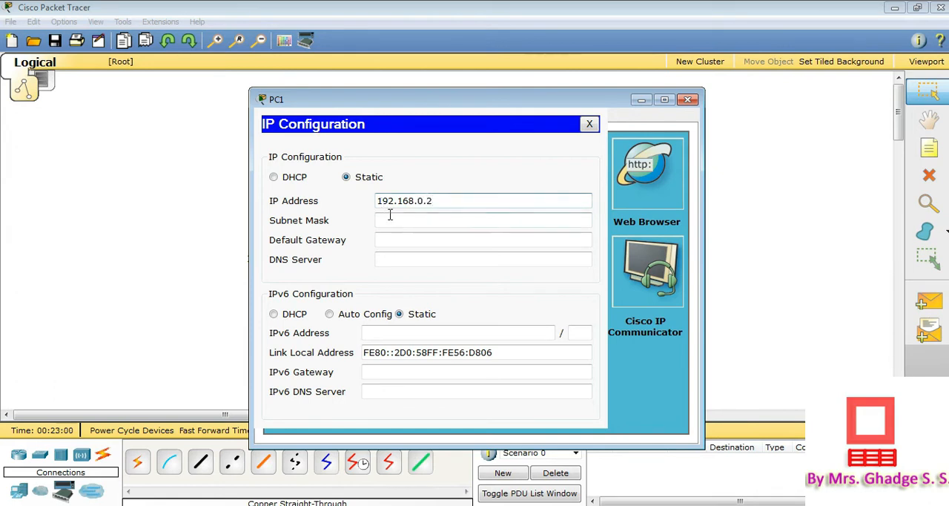
click(387, 219)
Set PC1's default gateway to 192.168.0.1 and close its settings
click(389, 240)
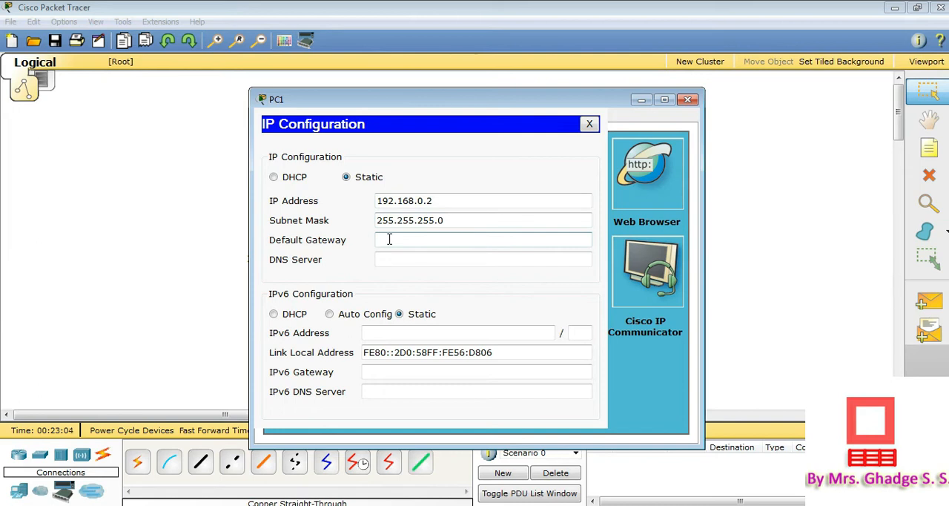
text(192.168.0.1)
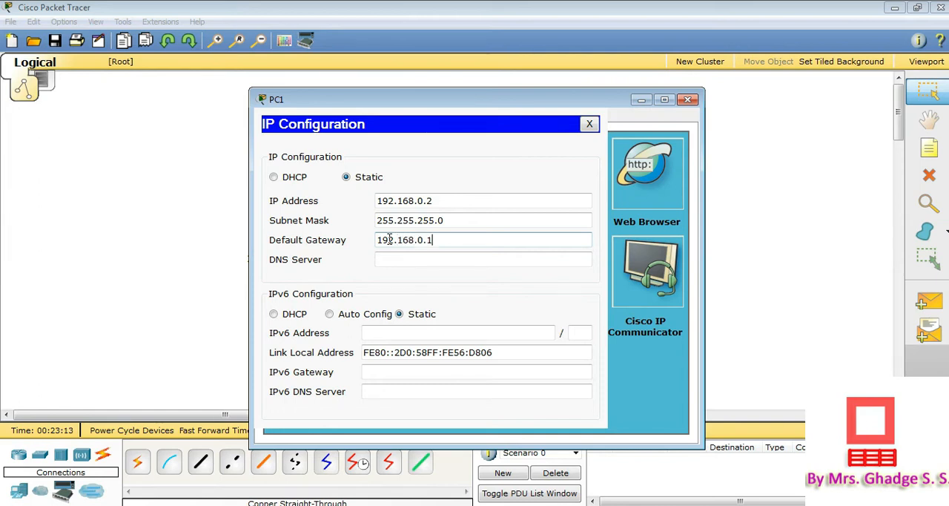
click(590, 125)
click(689, 100)
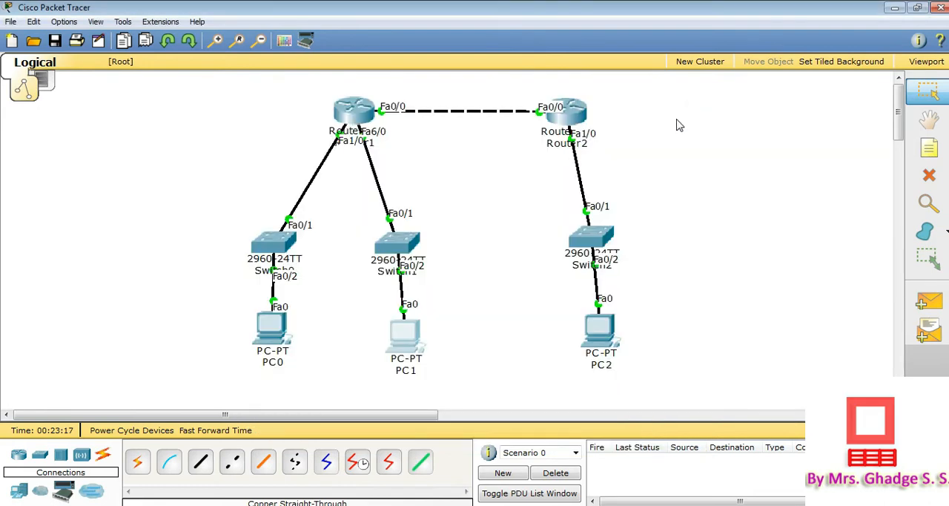
Open PC2's IP configuration and assign the static IP address 10.0.0.2 with subnet mask 255.0.0.0
click(603, 336)
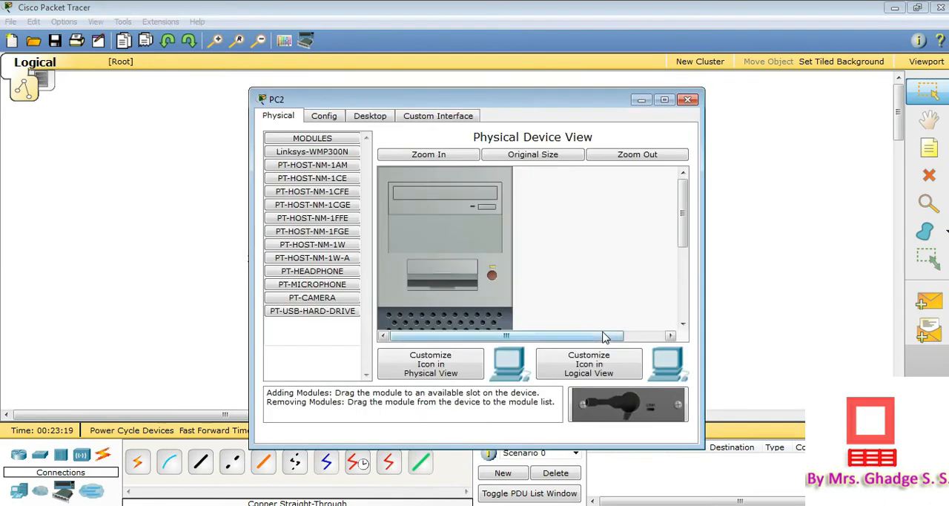
click(370, 115)
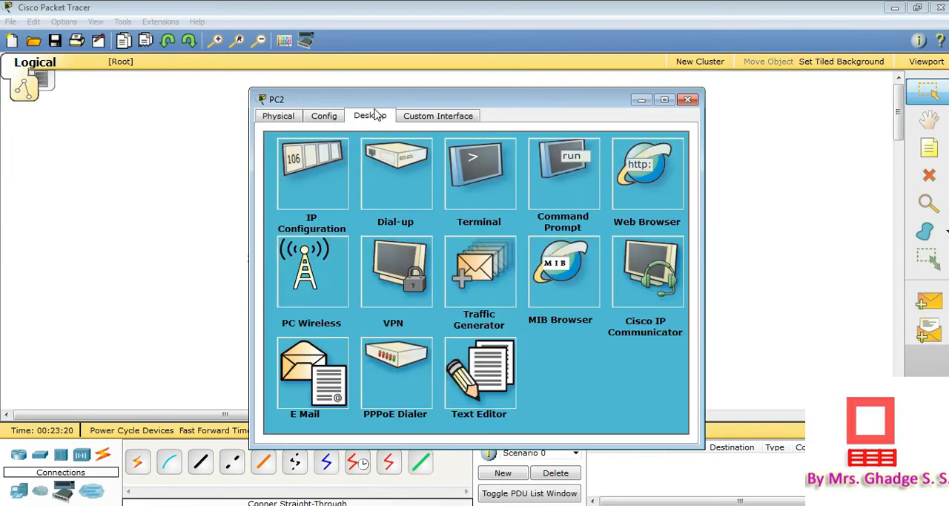
click(304, 211)
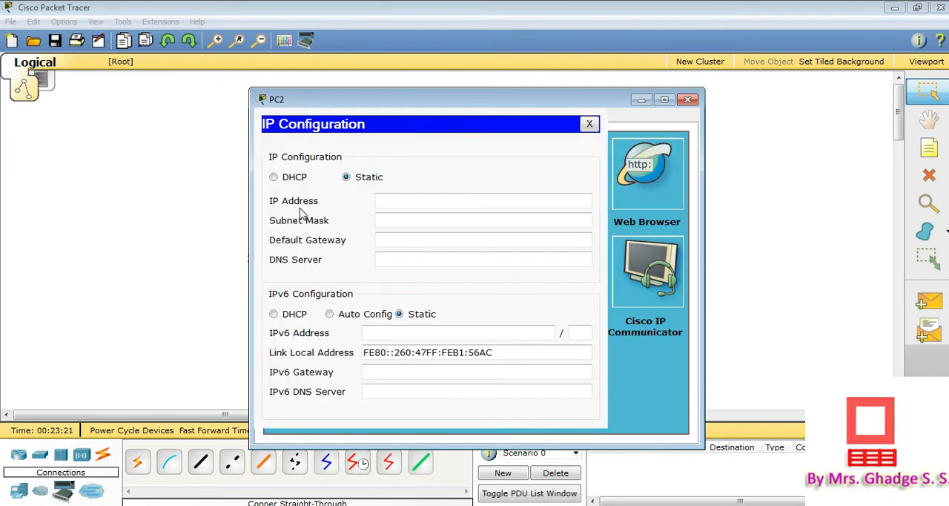
click(393, 202)
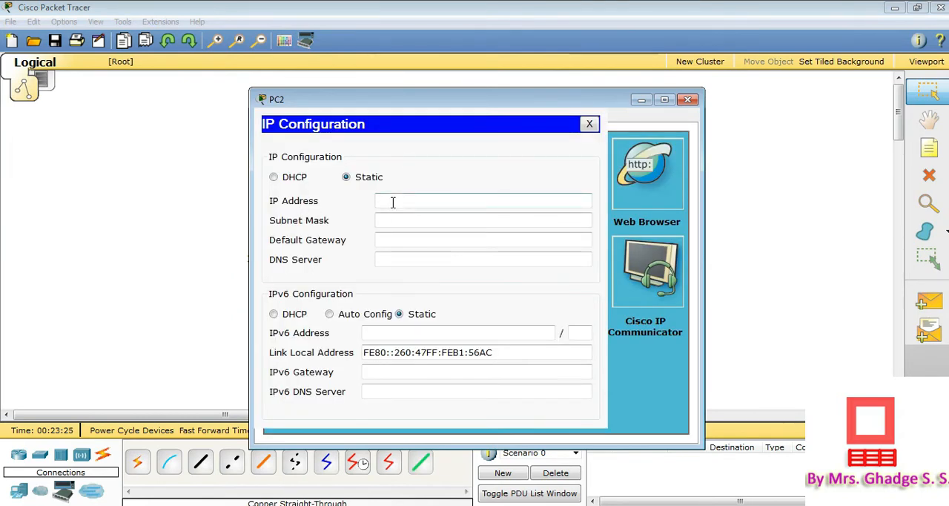
text(10.0.0.2)
click(386, 220)
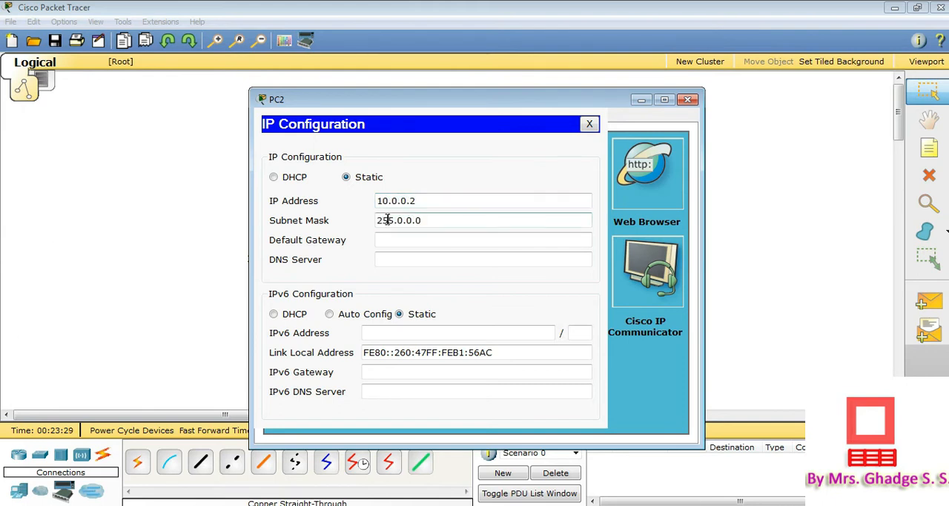
Set PC2's default gateway to 10.0.0.1 and close its settings
click(388, 239)
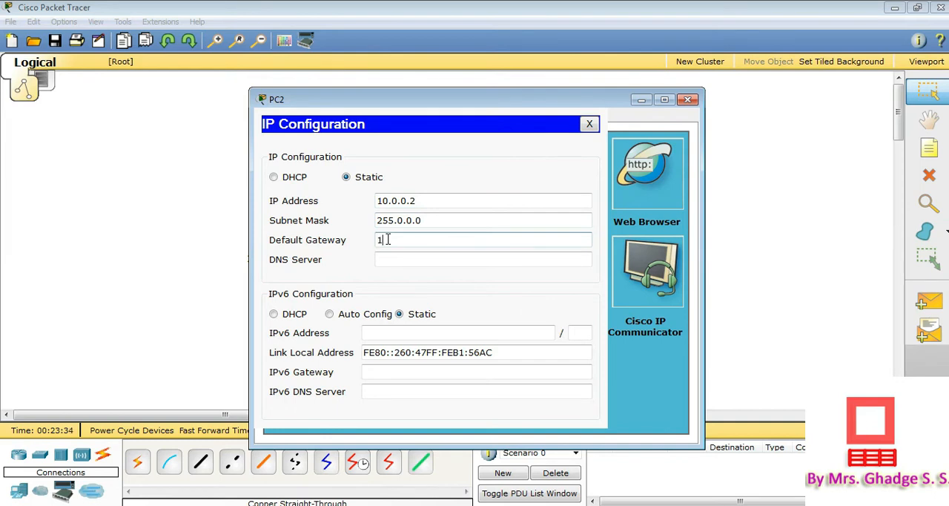
text(10.0.0.1)
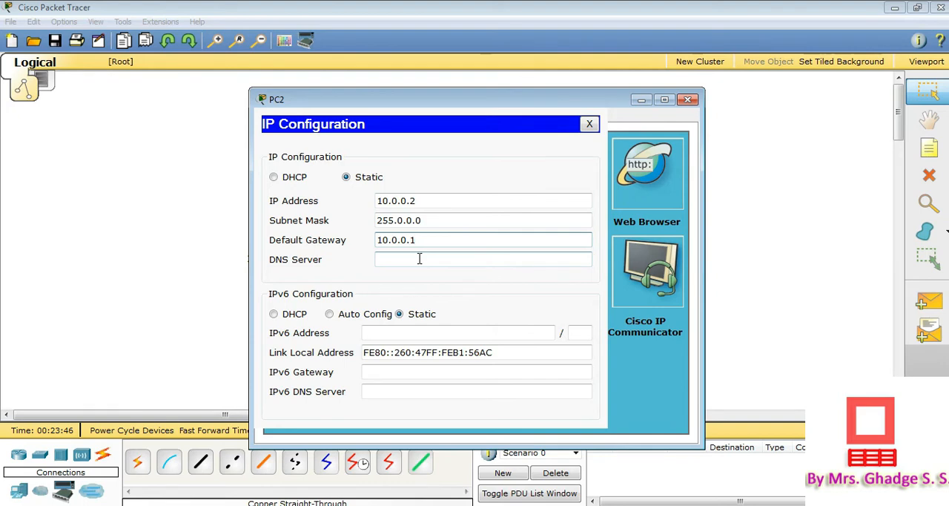
click(590, 124)
click(688, 100)
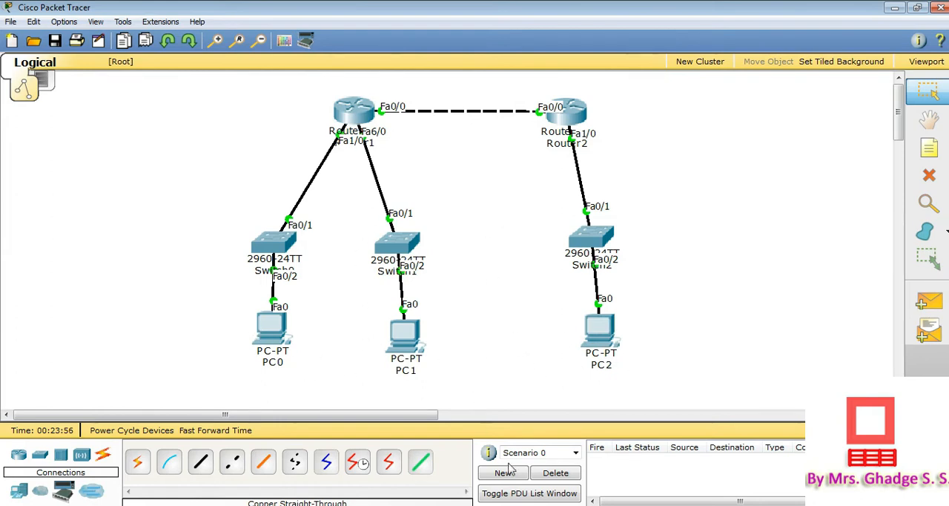
Test connectivity with a simple PDU from PC0 to Router1, check its status and delete the test scenario
click(930, 305)
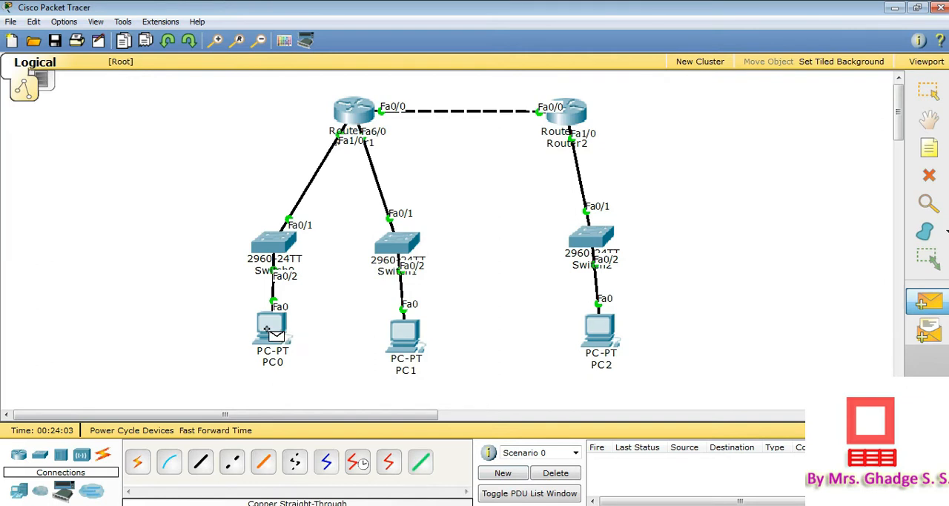
click(269, 330)
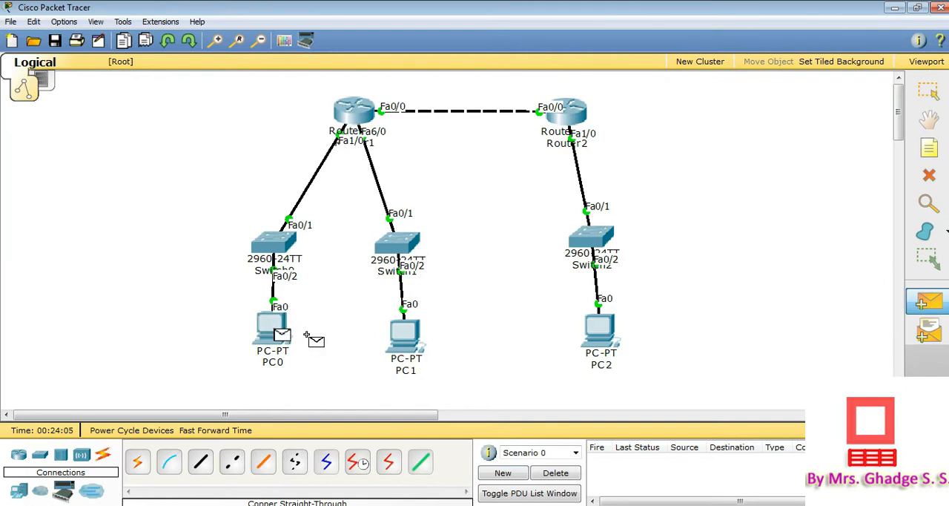
click(352, 109)
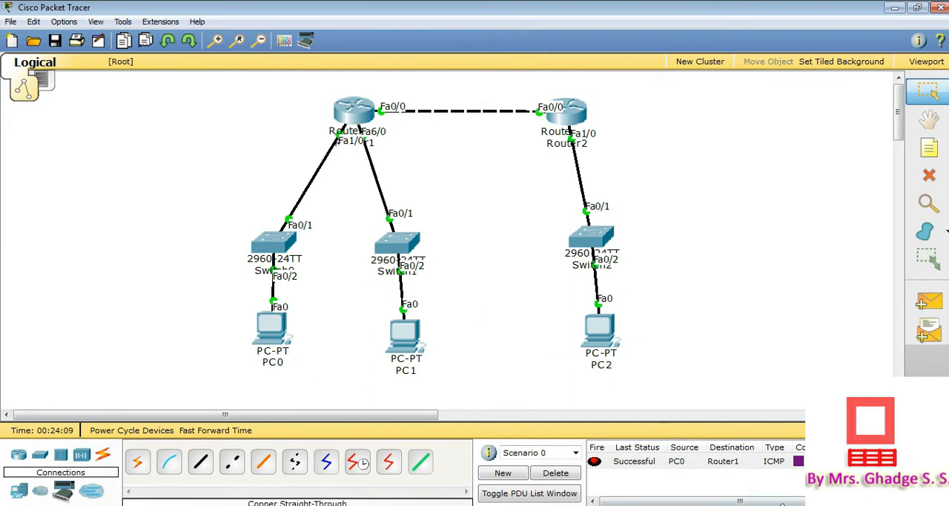
click(651, 463)
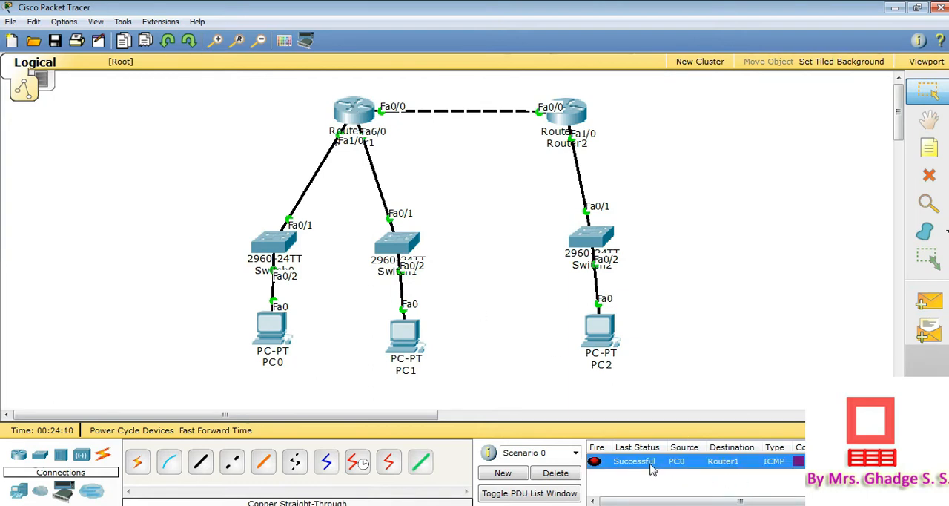
click(556, 472)
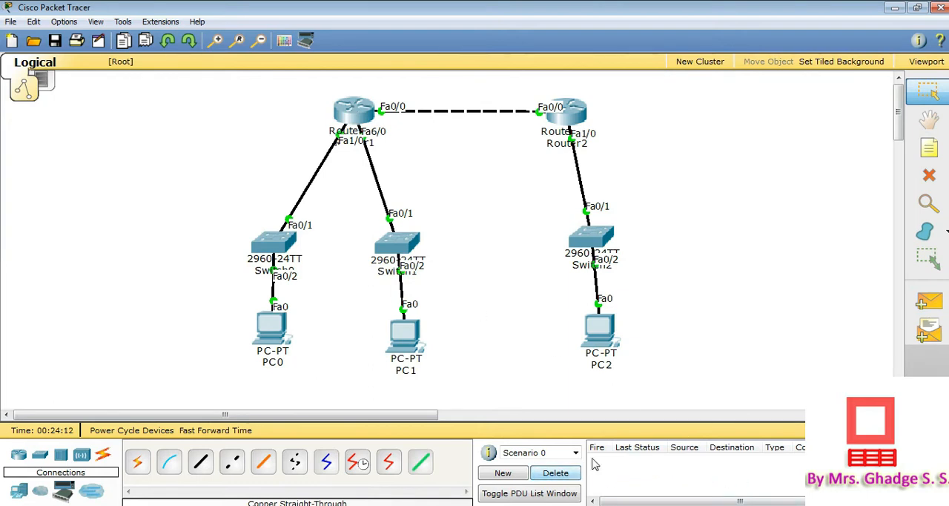
Send a simple PDU from Router1 to Router2 twice, check the status and delete the test scenario
click(931, 310)
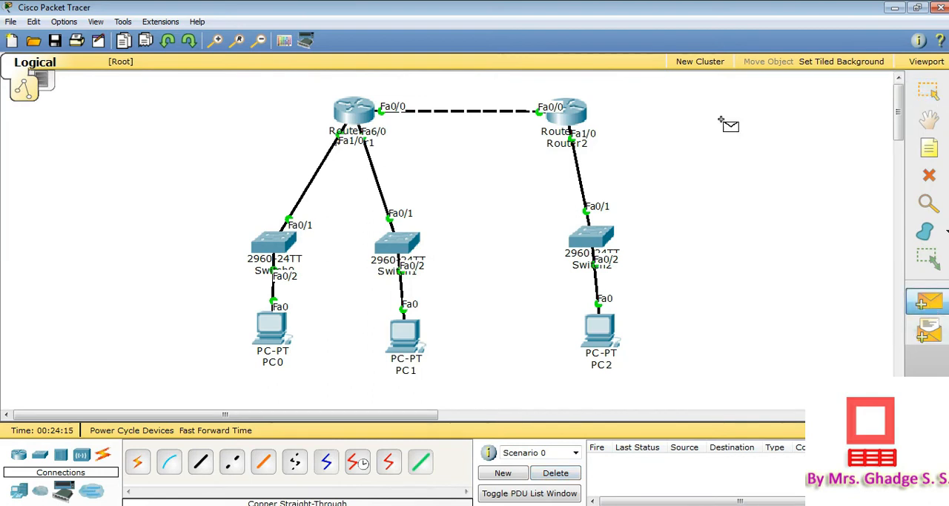
click(353, 111)
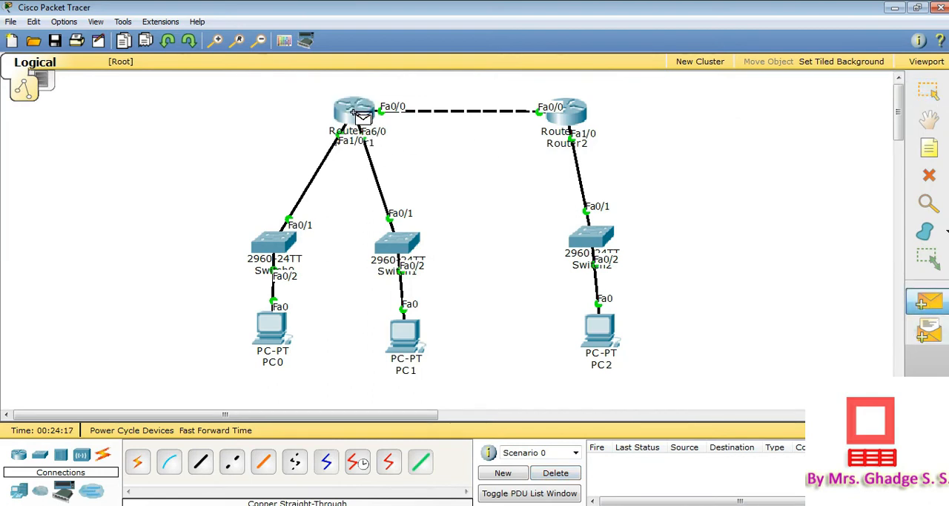
click(575, 116)
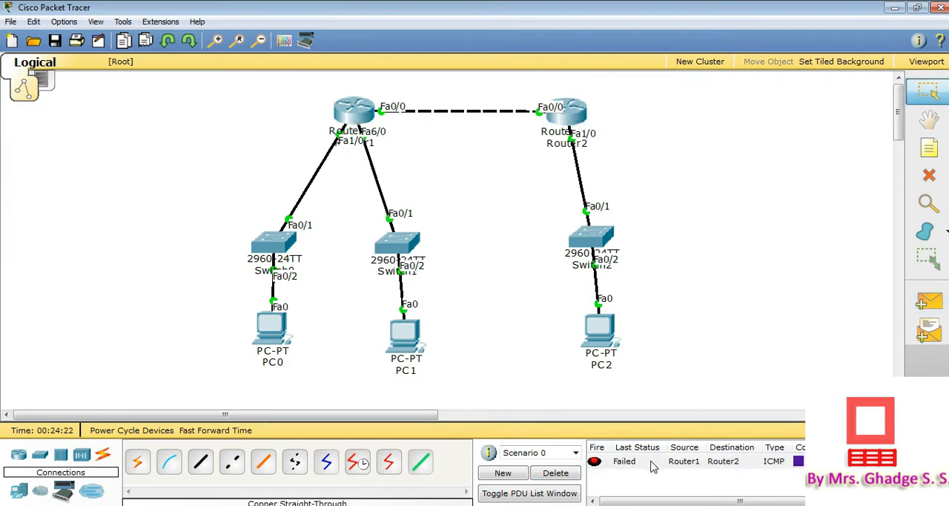
click(936, 296)
click(356, 111)
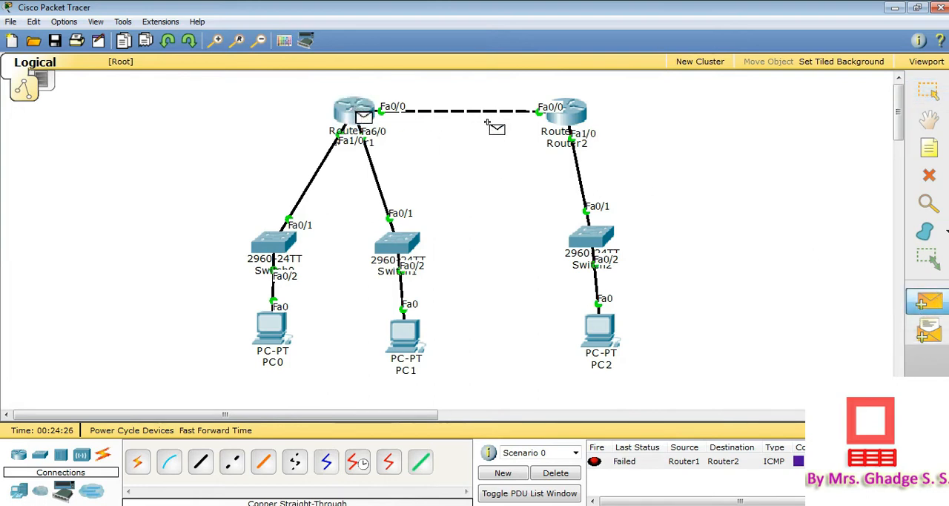
click(562, 119)
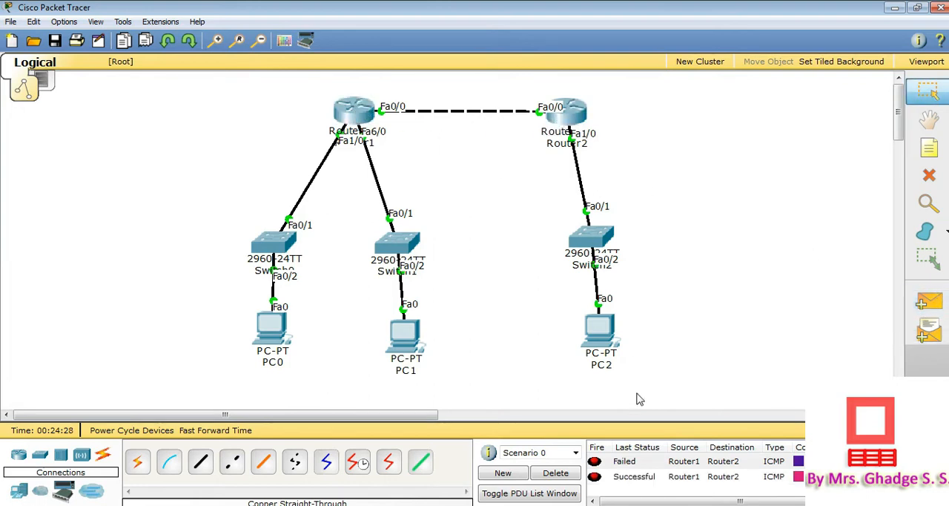
click(631, 478)
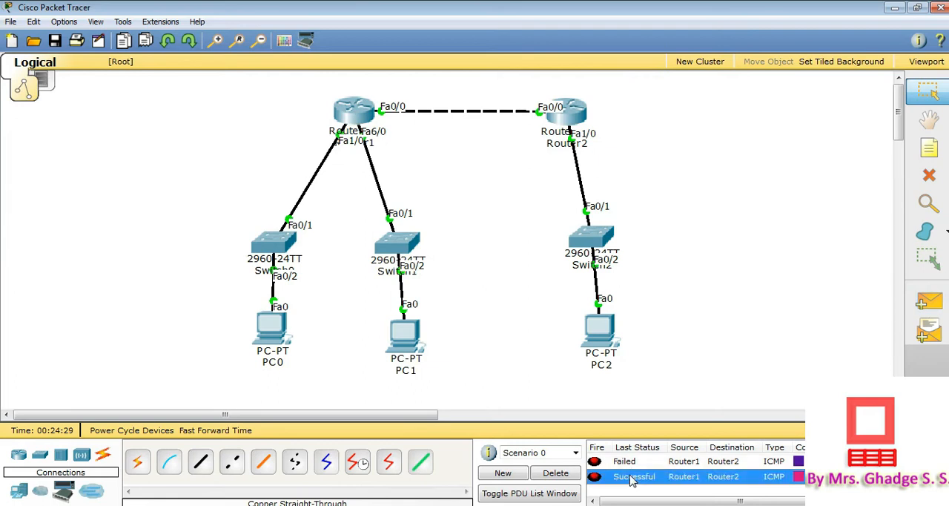
click(555, 472)
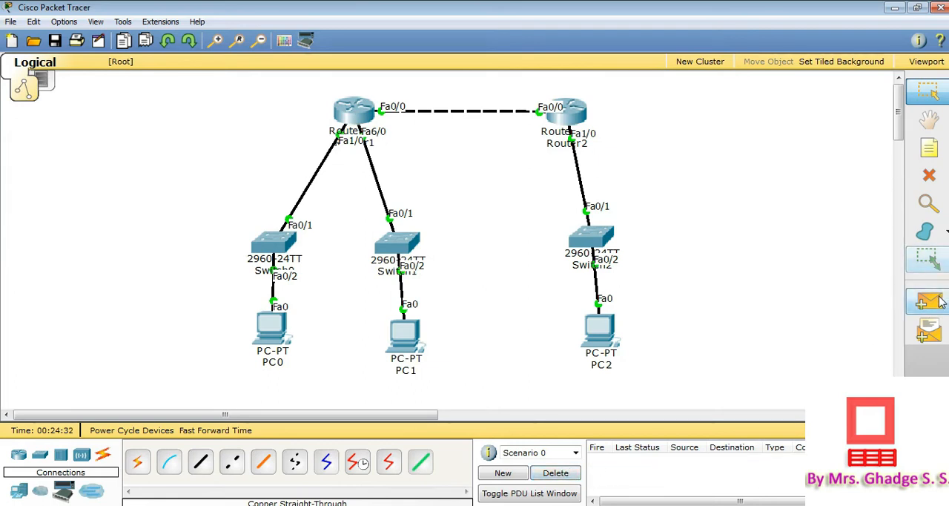
Send a simple PDU from PC0 to Router2 twice, check the status and delete the test scenario
click(928, 301)
click(273, 325)
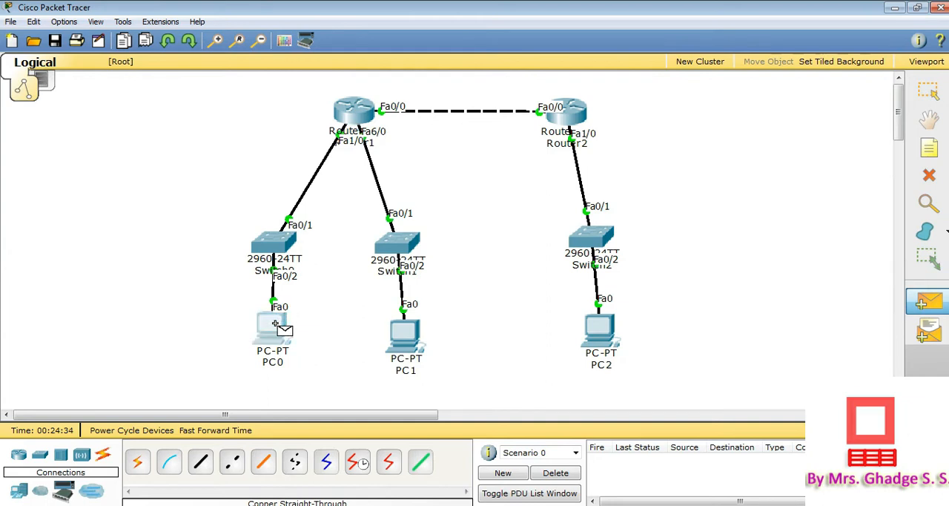
click(568, 113)
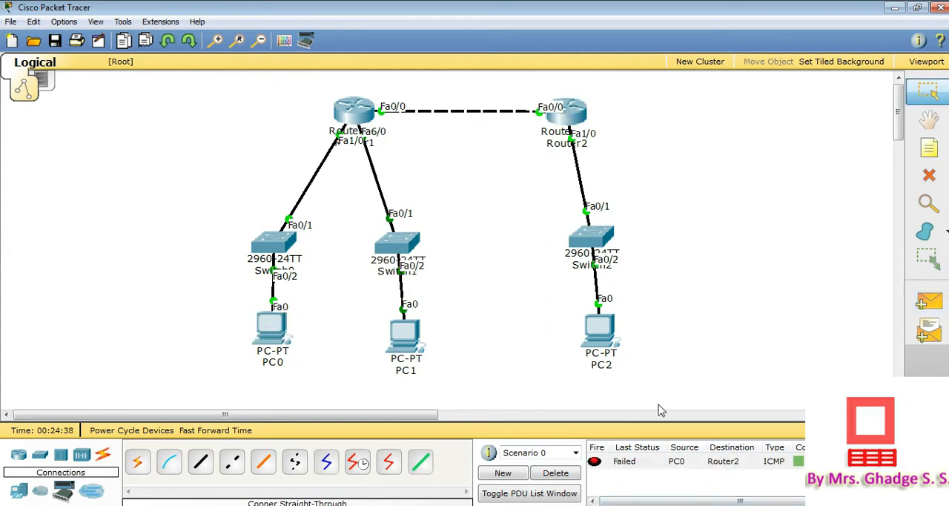
click(928, 301)
click(277, 329)
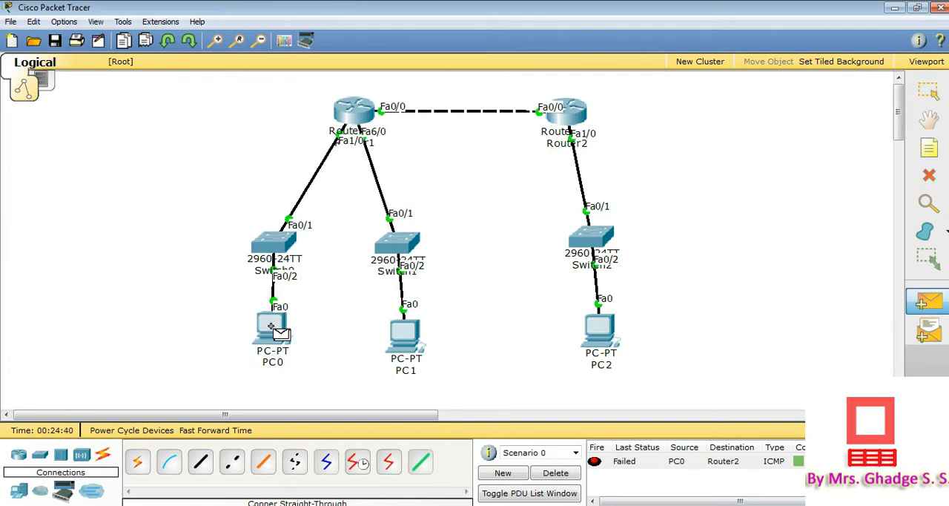
click(567, 113)
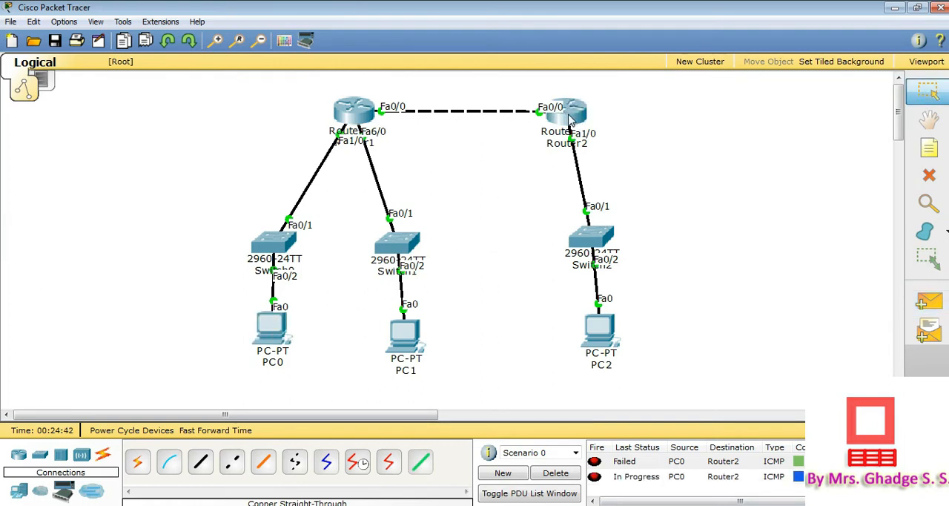
click(609, 477)
click(572, 477)
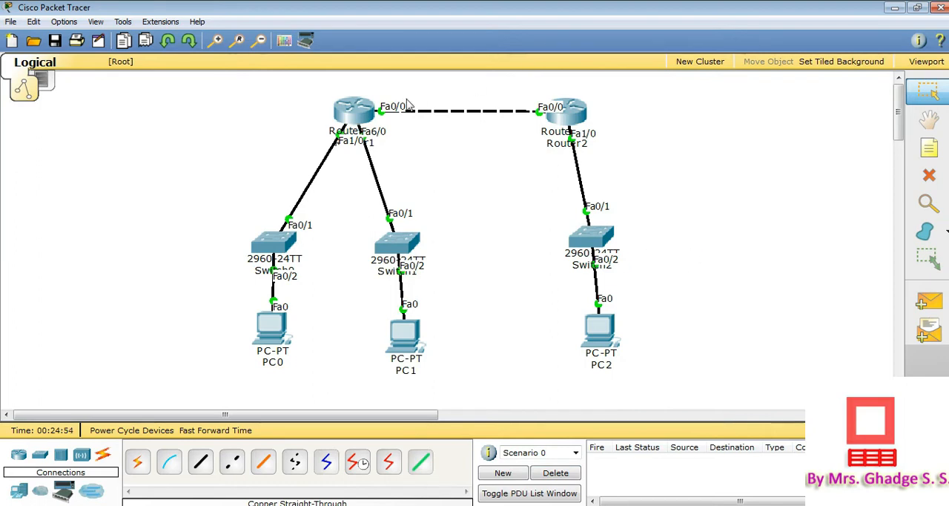
Switch to the IT practical manual in Adobe Reader and find the section on configuring RIPv1 on router R1
drag(363, 110, 361, 114)
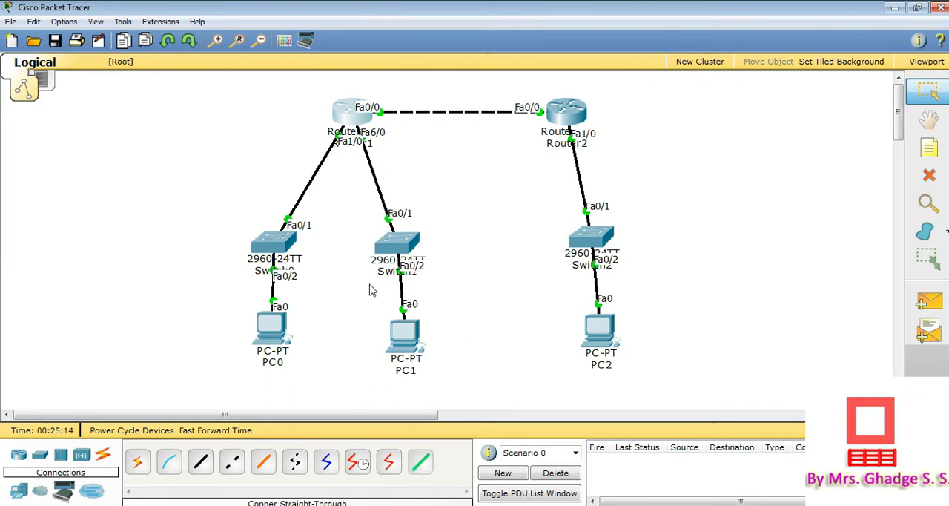
key(alt+Tab)
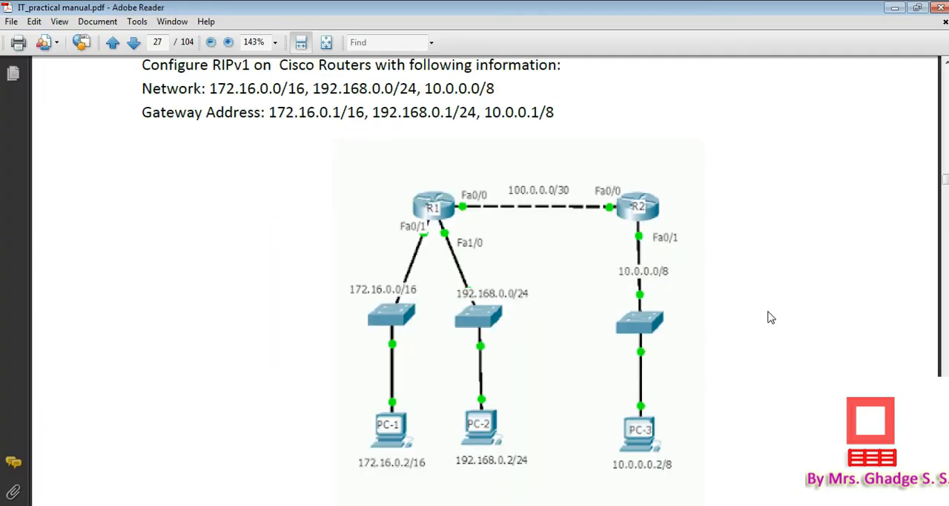
scroll(770, 317, down, 5)
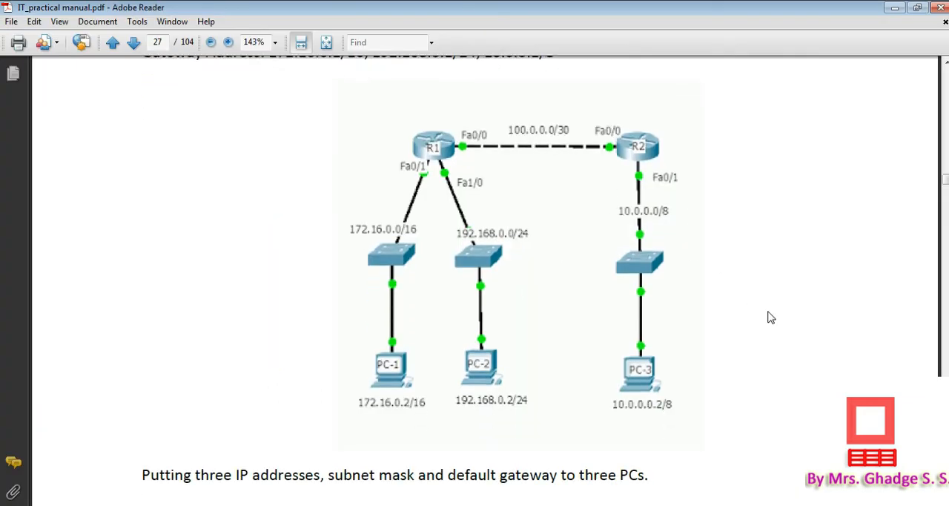
scroll(770, 318, down, 10)
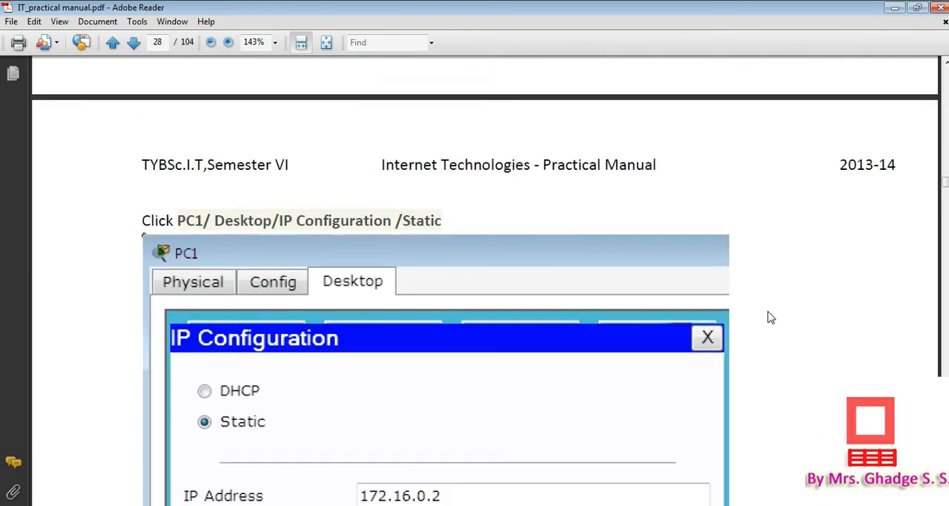
scroll(770, 317, down, 15)
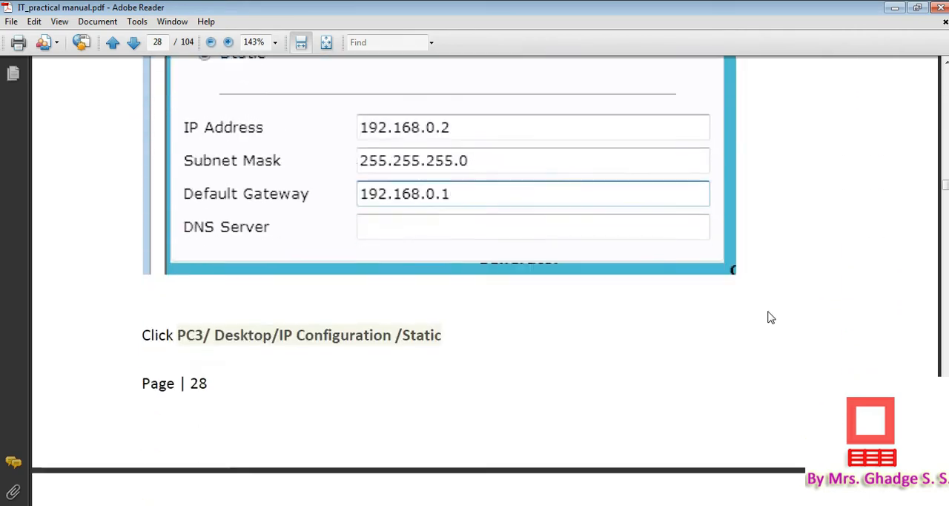
scroll(770, 318, down, 8)
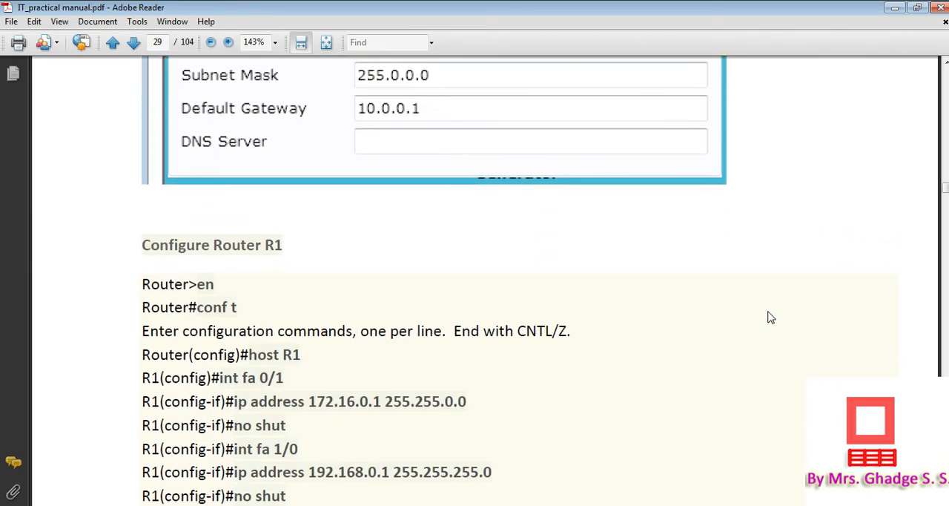
scroll(770, 317, down, 20)
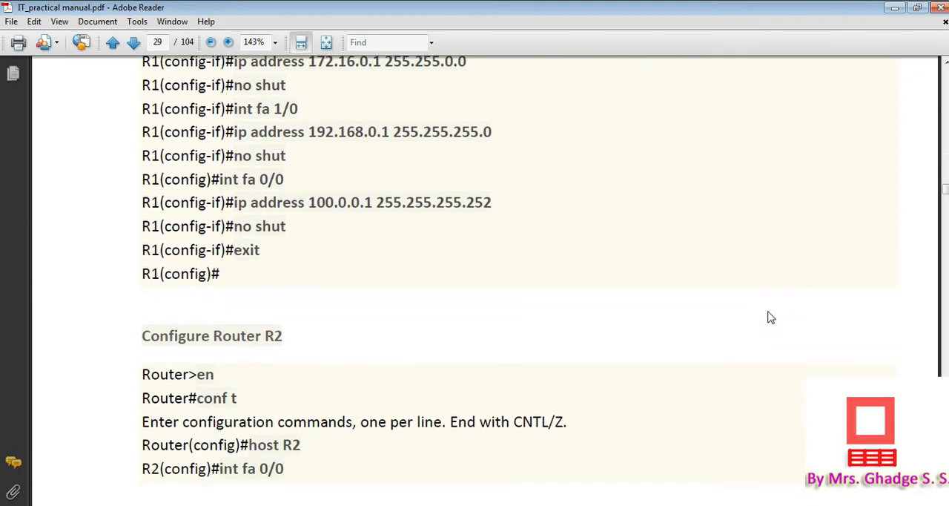
scroll(770, 318, down, 16)
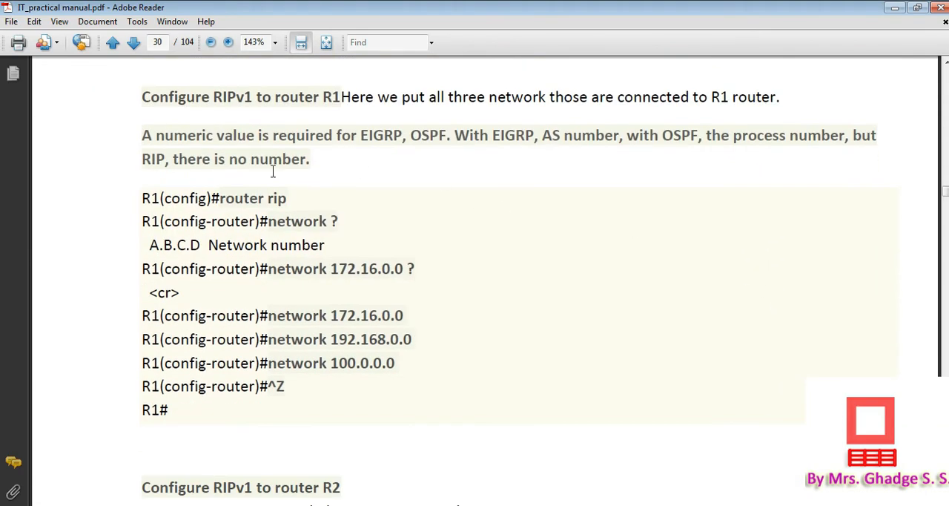
Examine the manual's router rip and network commands listed for router R1
drag(218, 198, 290, 194)
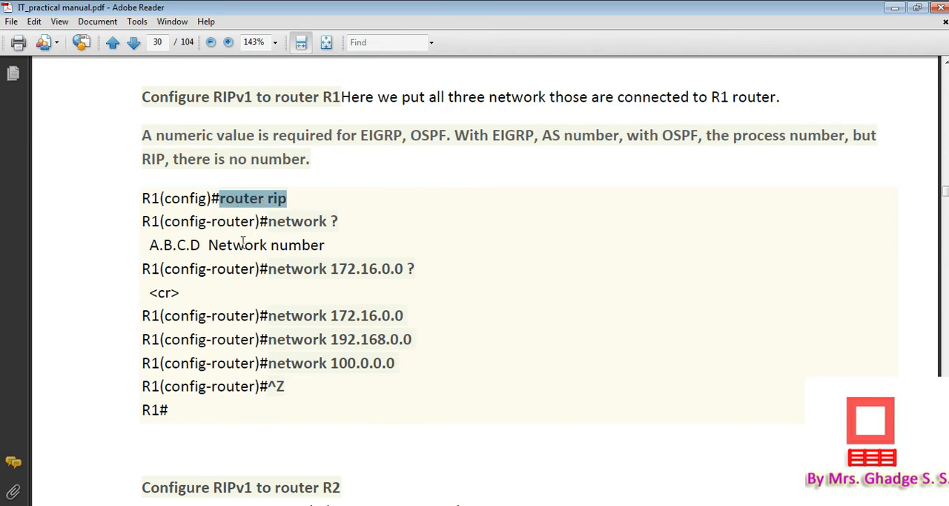
drag(266, 223, 340, 222)
click(340, 223)
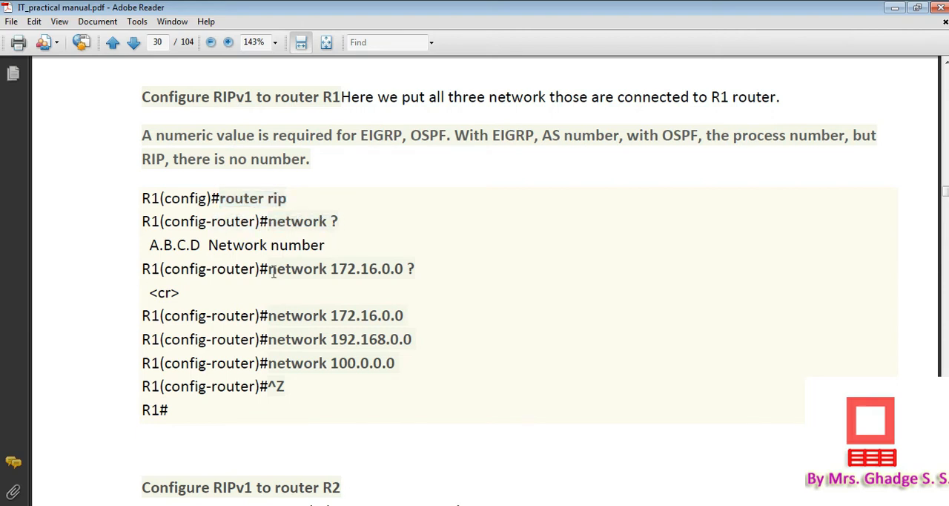
drag(270, 272, 337, 271)
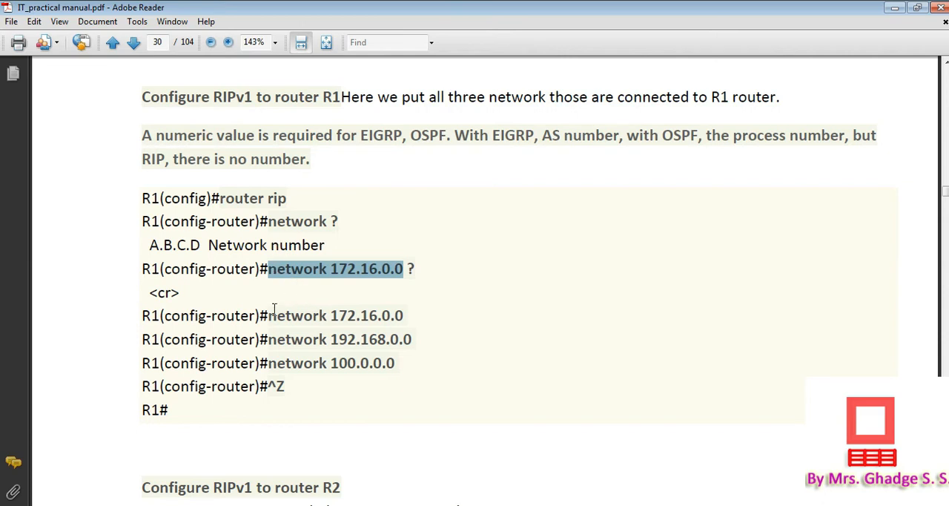
drag(269, 317, 394, 316)
drag(270, 343, 304, 359)
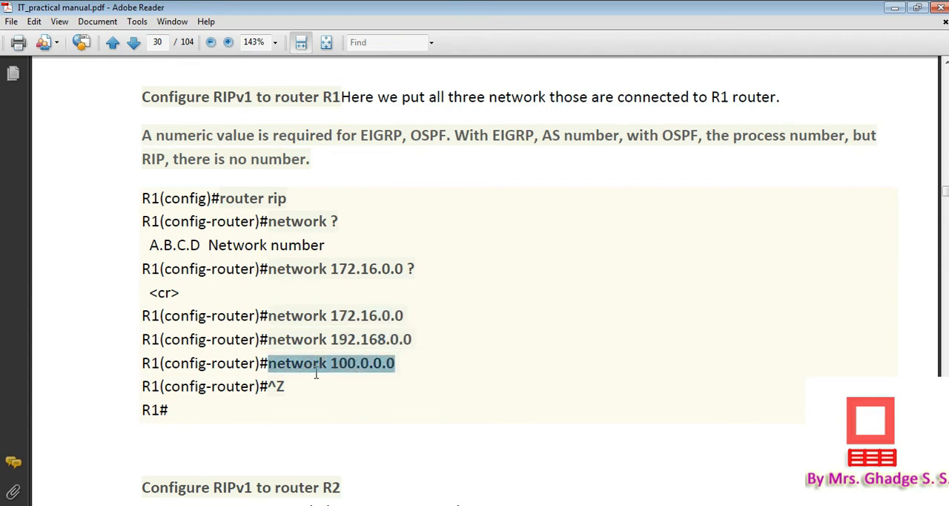
click(349, 403)
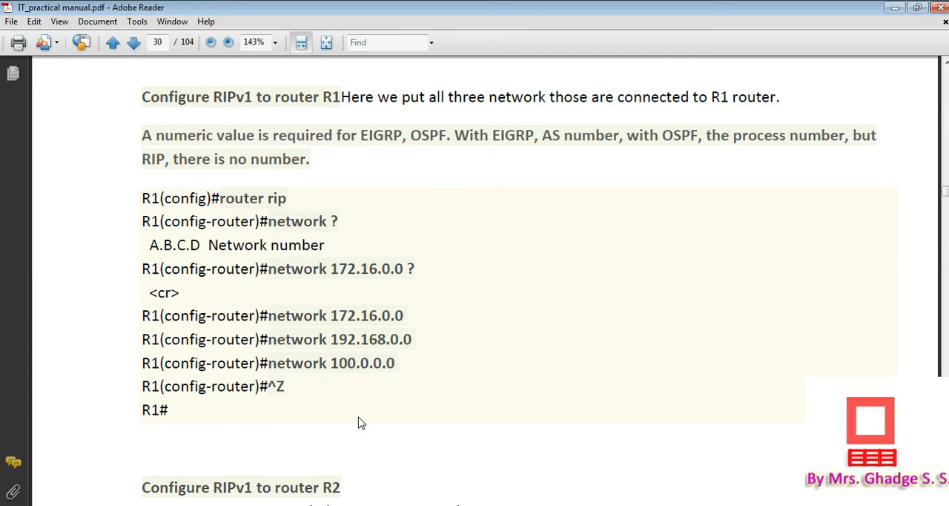
Switch to Packet Tracer, leave interface configuration in Router1's command line and enter RIP configuration with "router rip"
key(alt+Tab)
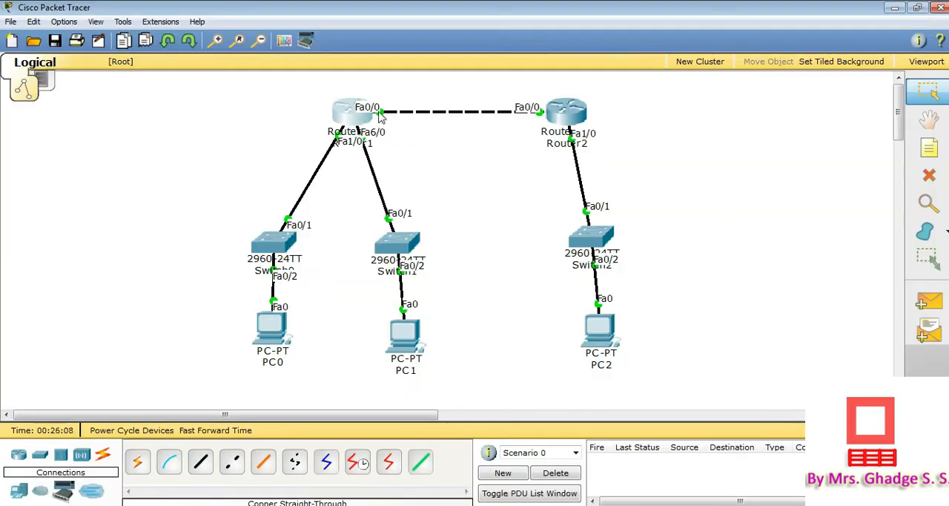
click(352, 117)
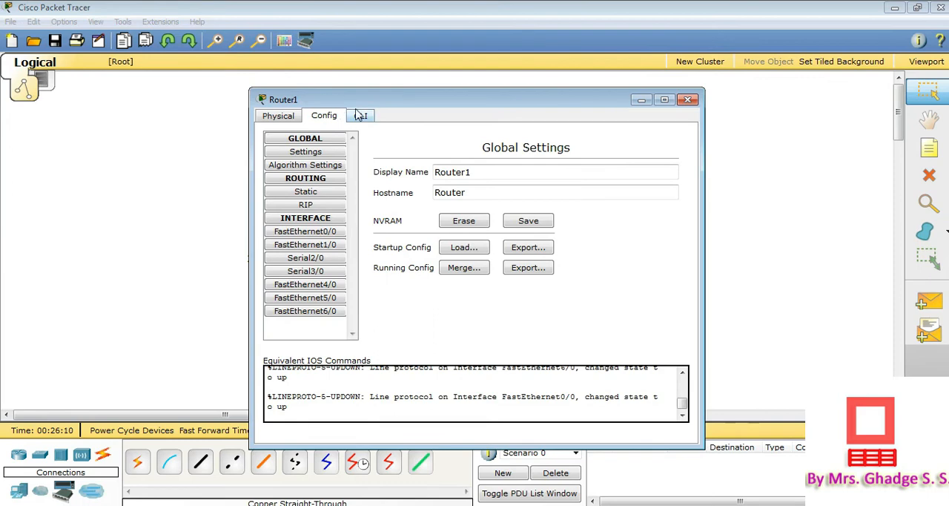
click(360, 117)
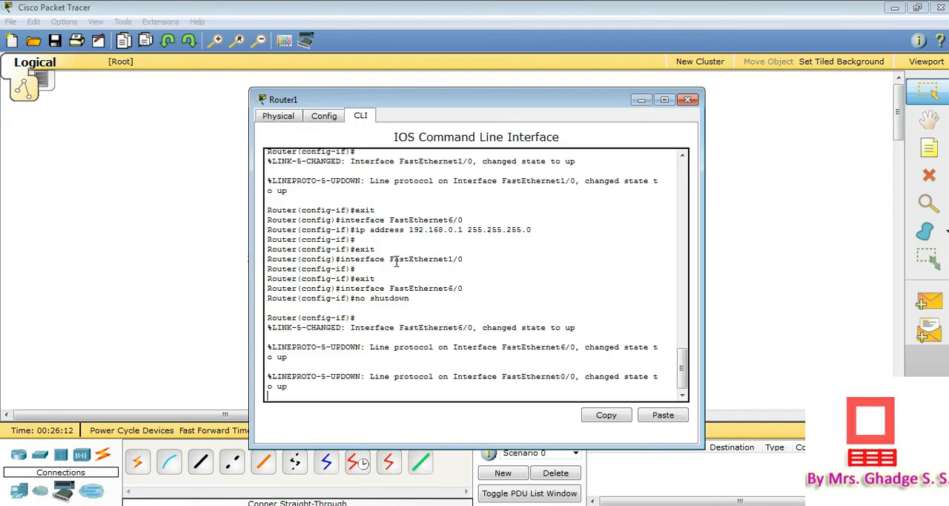
key(Return)
key(Return)
text(ex)
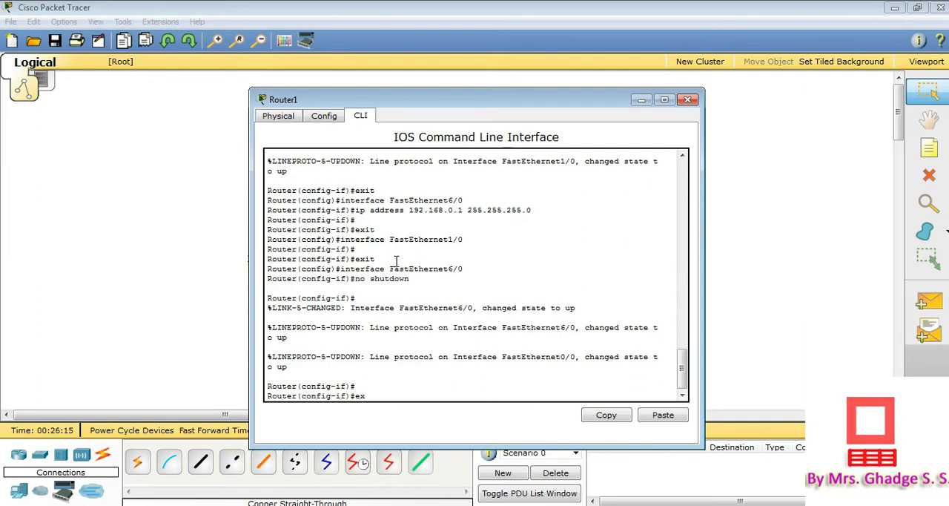
key(Return)
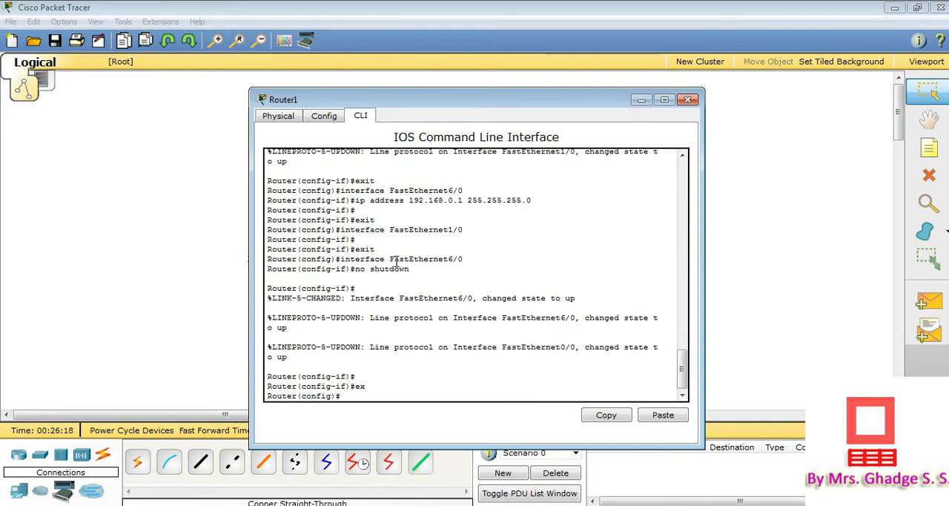
text(router rip)
key(Return)
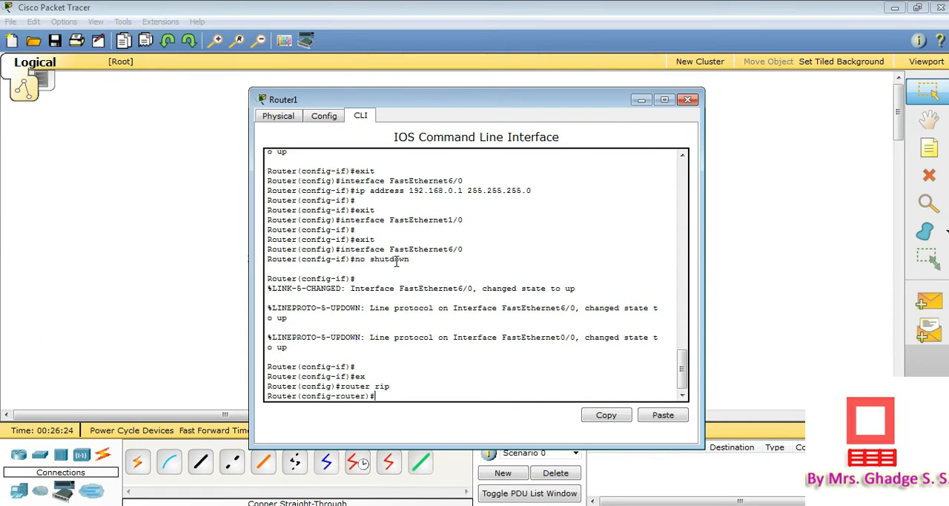
Add network 100.0.0.0 to Router1's RIP configuration
text(network)
mouse_move(421, 105)
mouse_down()
mouse_move(423, 235)
mouse_move(411, 120)
mouse_up()
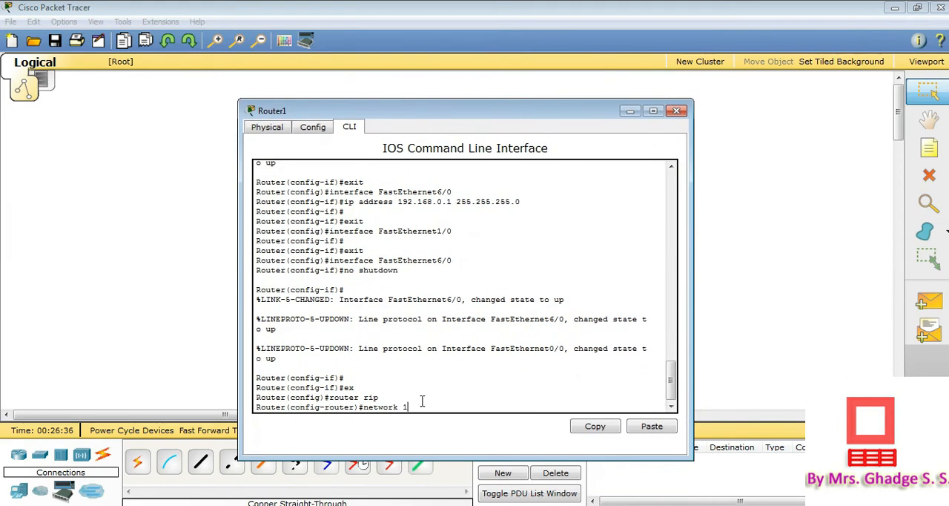
text(00.0.0.0)
key(Return)
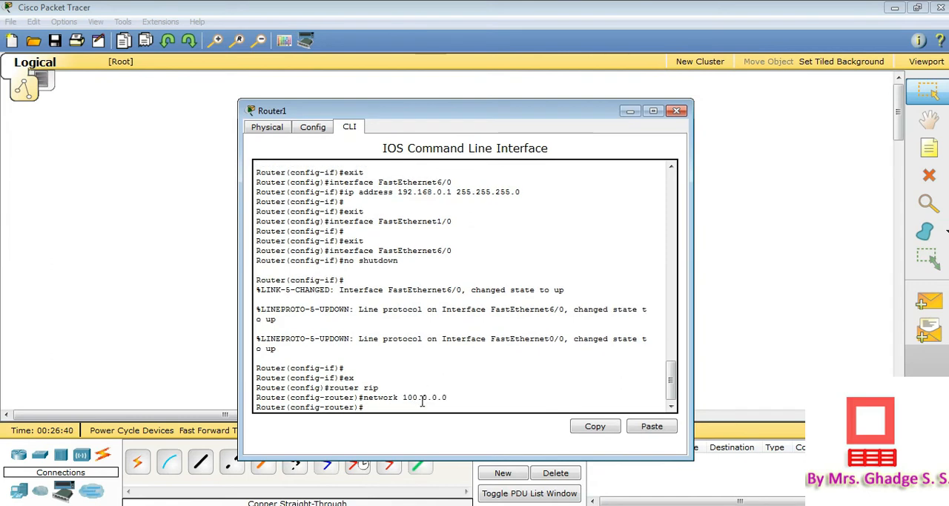
Add network 172.16.0.0 to Router1's RIP configuration
text(network 172.16.0)
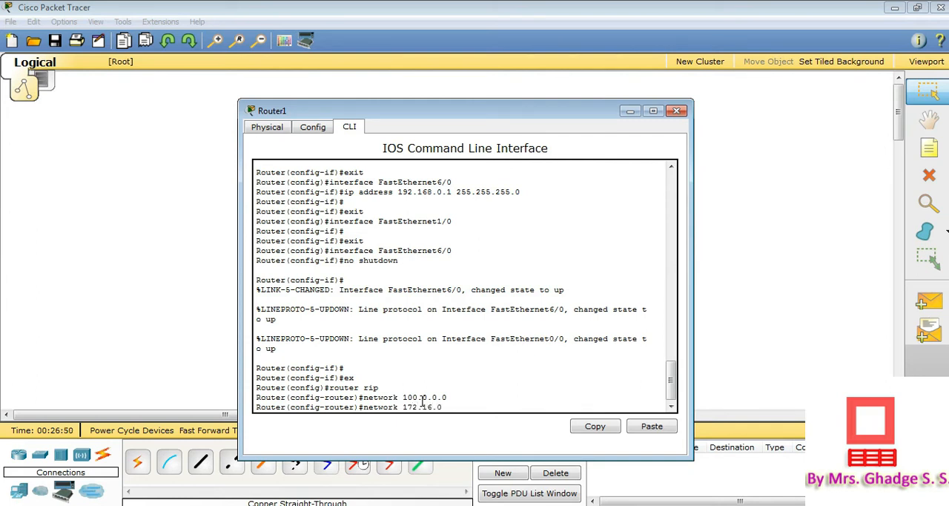
text(.0)
key(Return)
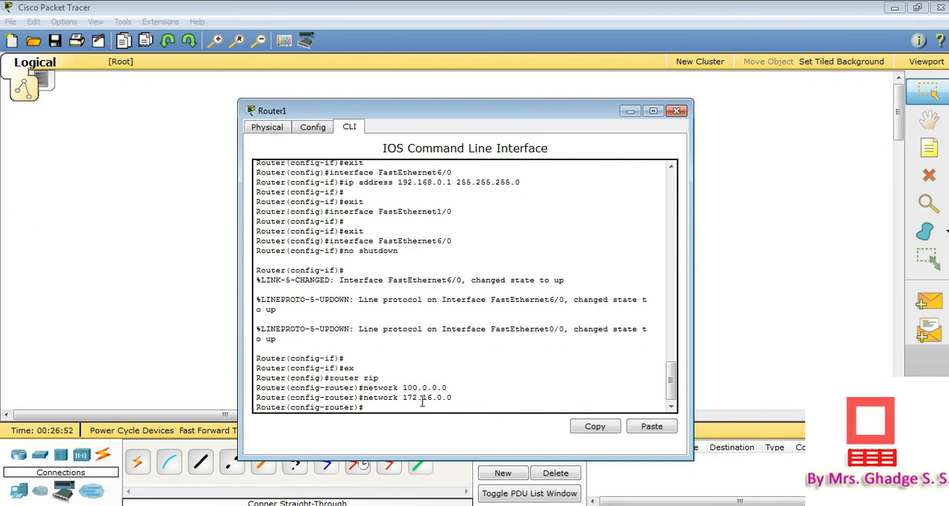
Add network 192.168.0.0 to Router1's RIP configuration and exit to global configuration mode
text(n)
text(etwork 192.16)
text(.0.p0)
key(BackSpace)
key(BackSpace)
key(BackSpace)
key(BackSpace)
text(8.0.0)
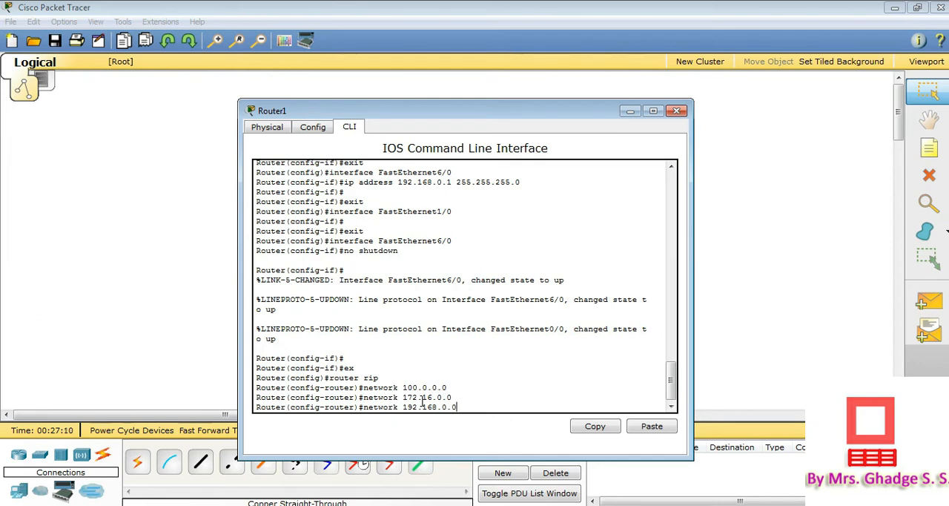
key(Return)
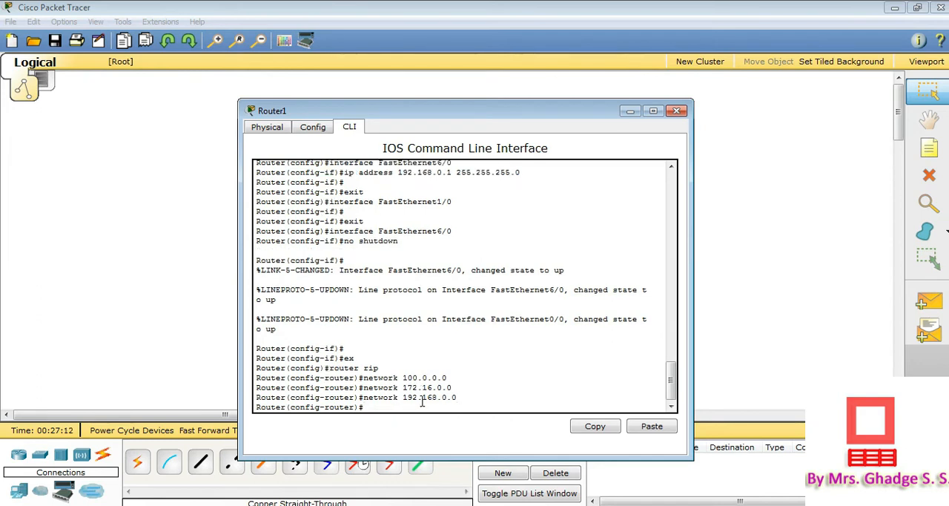
text(ex)
key(Return)
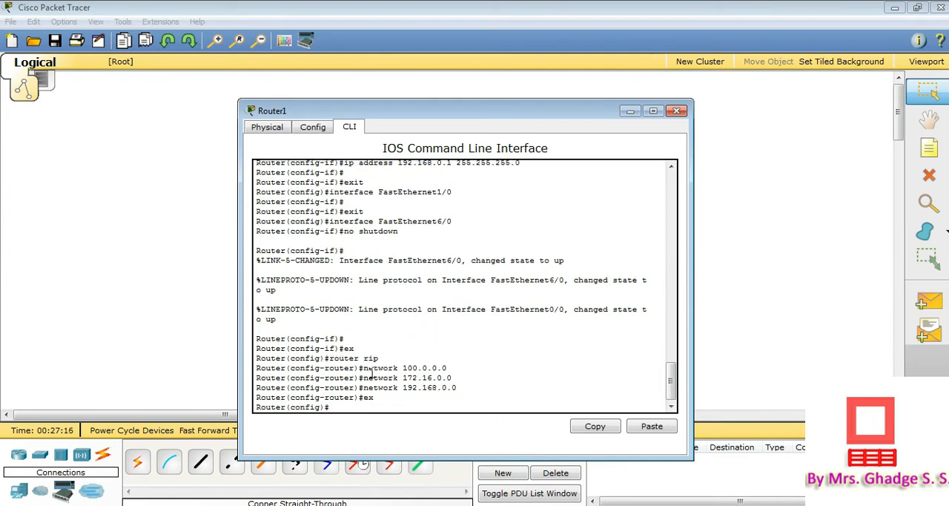
Switch to the manual in Adobe Reader and read the RIPv1 commands for router R2
key(alt+Tab)
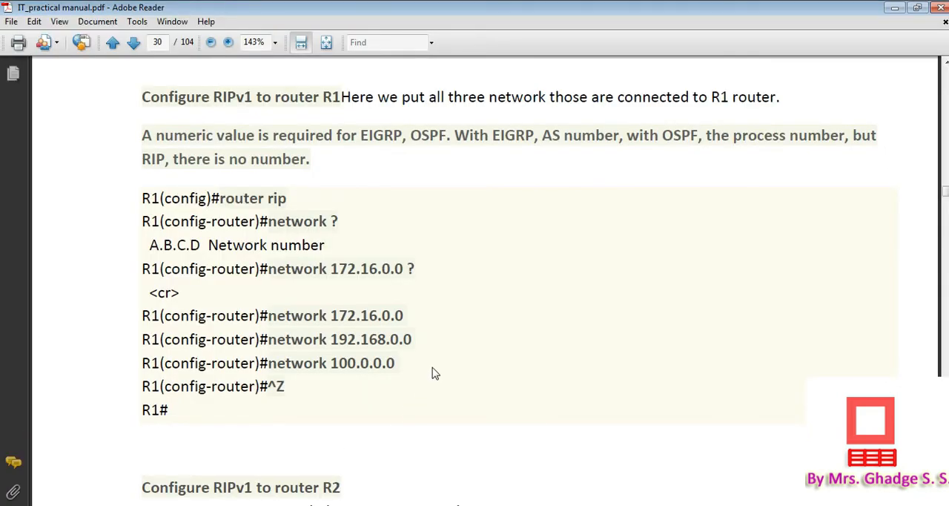
scroll(436, 373, down, 3)
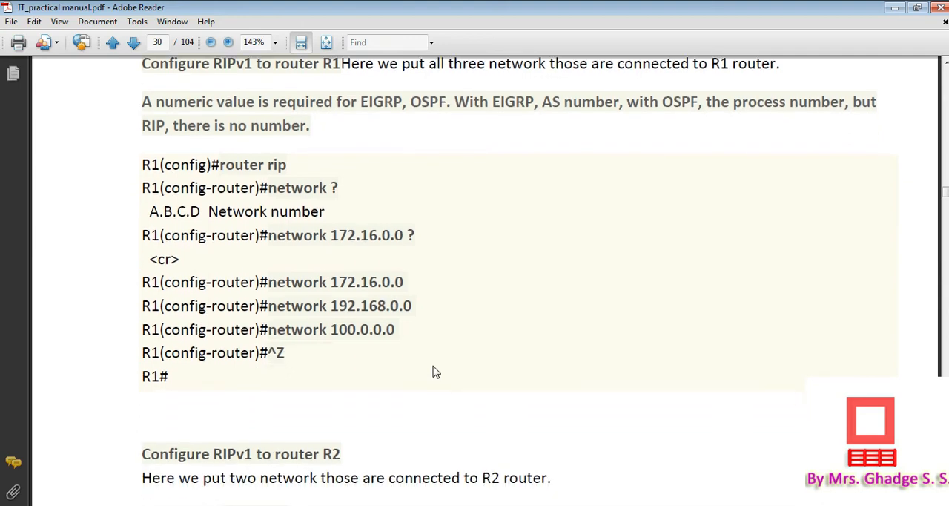
scroll(434, 364, down, 1)
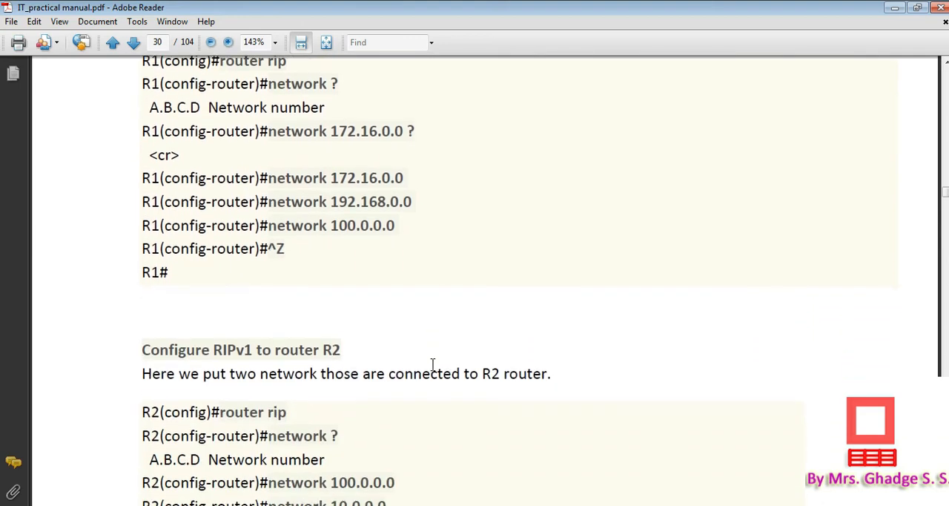
scroll(424, 367, down, 2)
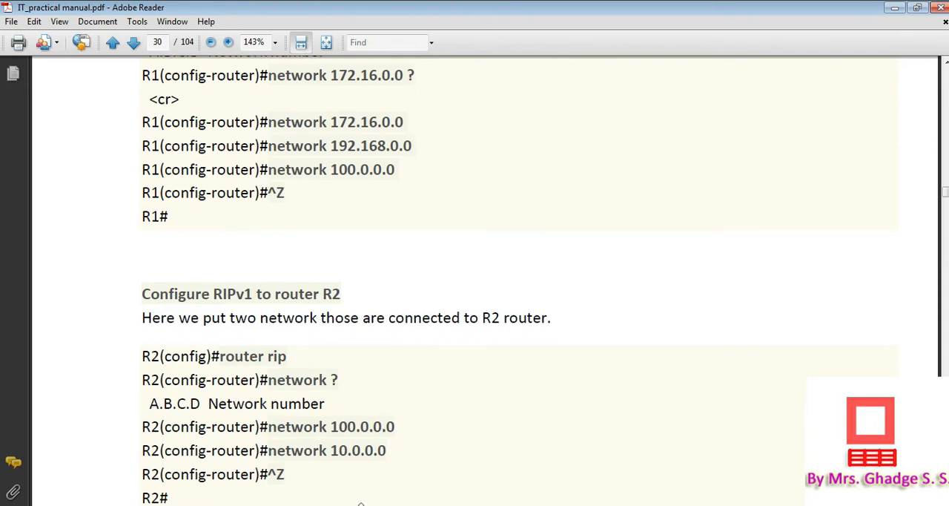
Switch to Packet Tracer, leave interface configuration in Router2's command line and enter RIP configuration with "router rip"
click(365, 505)
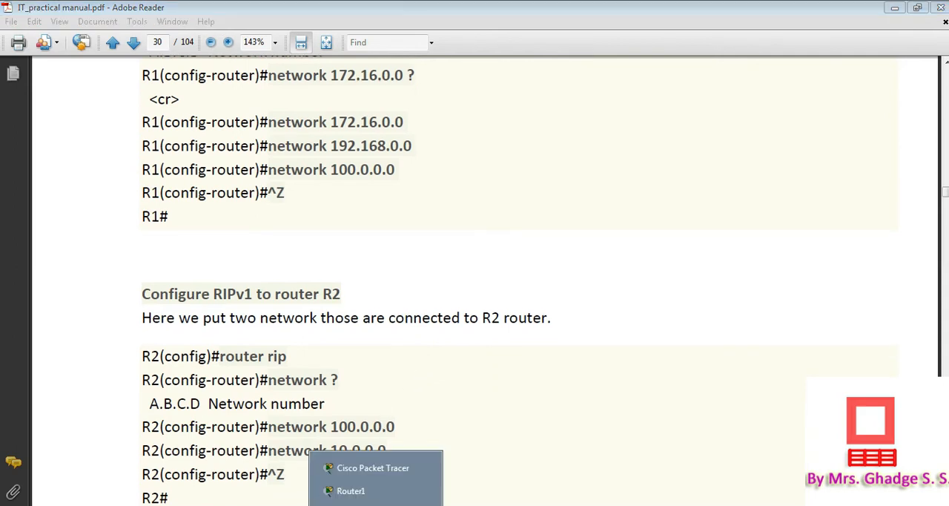
click(374, 468)
click(574, 124)
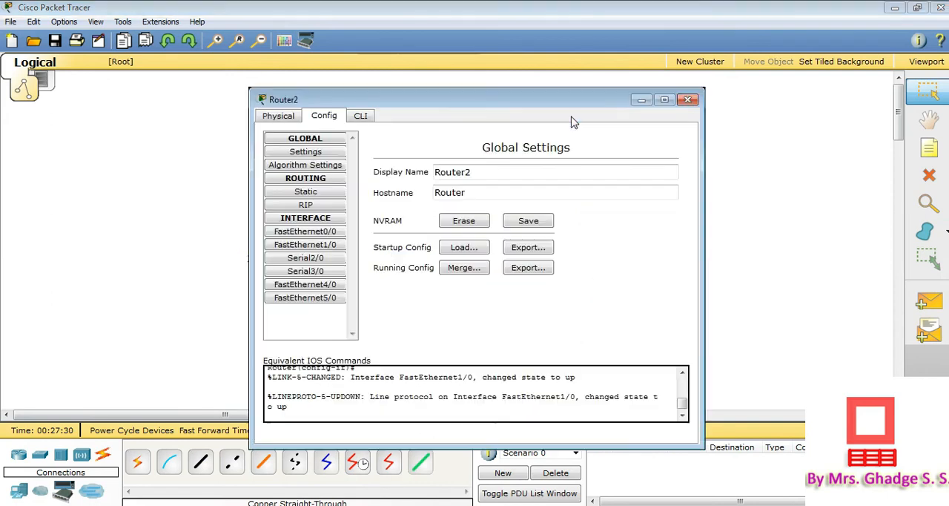
click(361, 116)
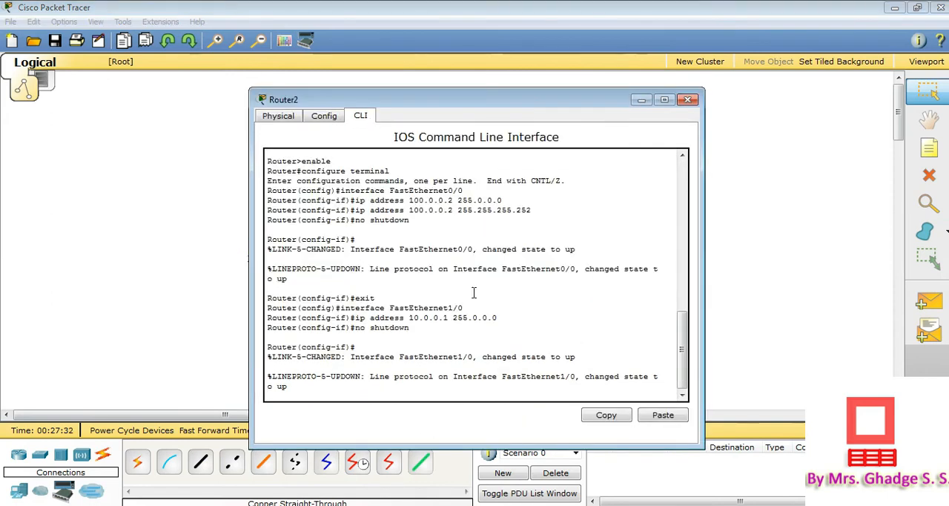
key(Return)
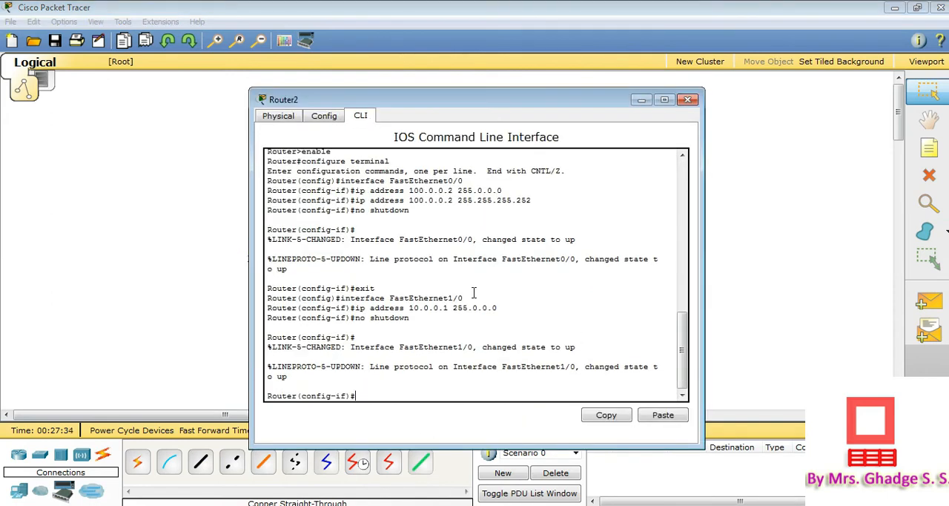
text(ex)
key(Return)
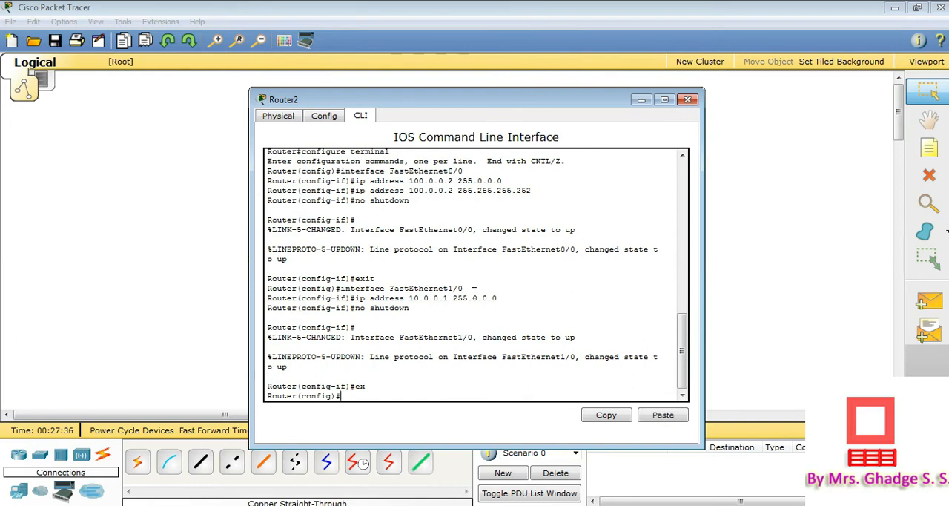
text(router rip)
key(Return)
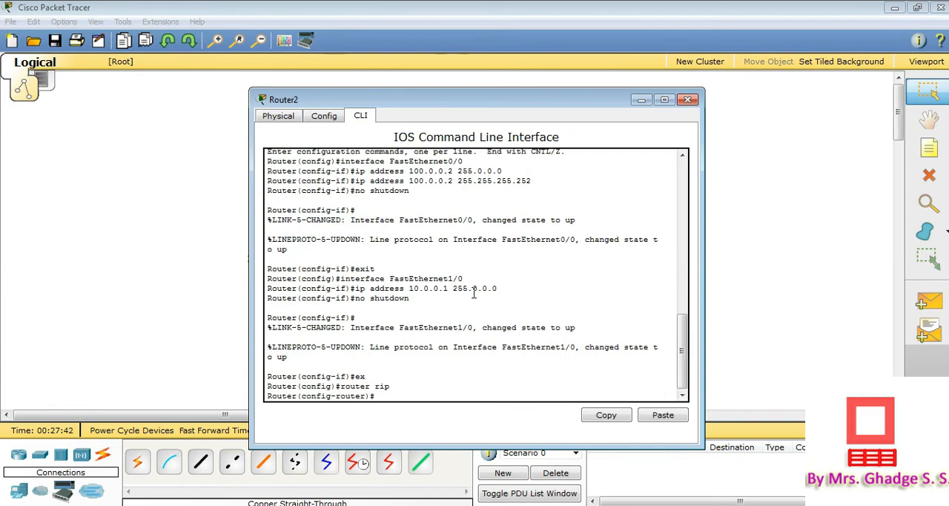
Add network 100.0.0.0 to Router2's RIP configuration and uncover the routers in the topology
text(network)
text(100.0.0.0)
key(Return)
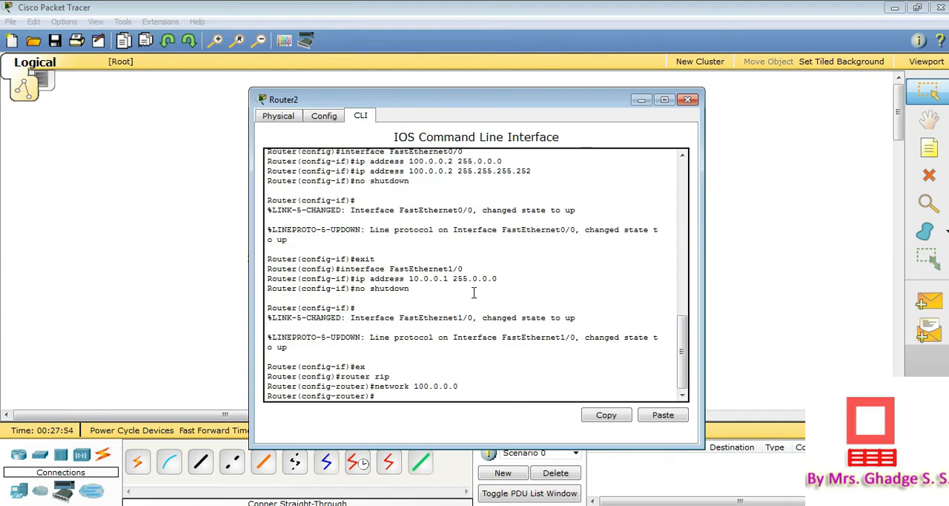
drag(550, 103, 547, 275)
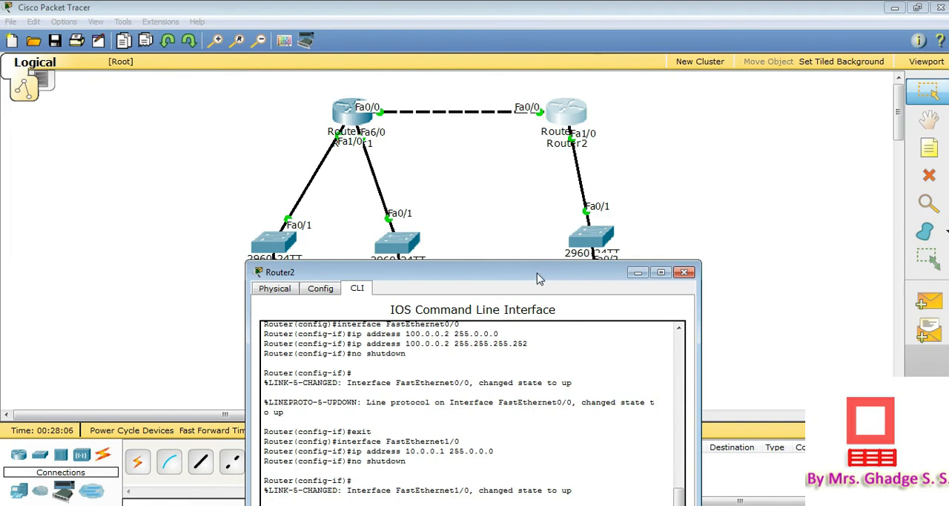
Add network 10.0.0.0 to Router2's RIP configuration and exit to global configuration mode
drag(539, 279, 542, 109)
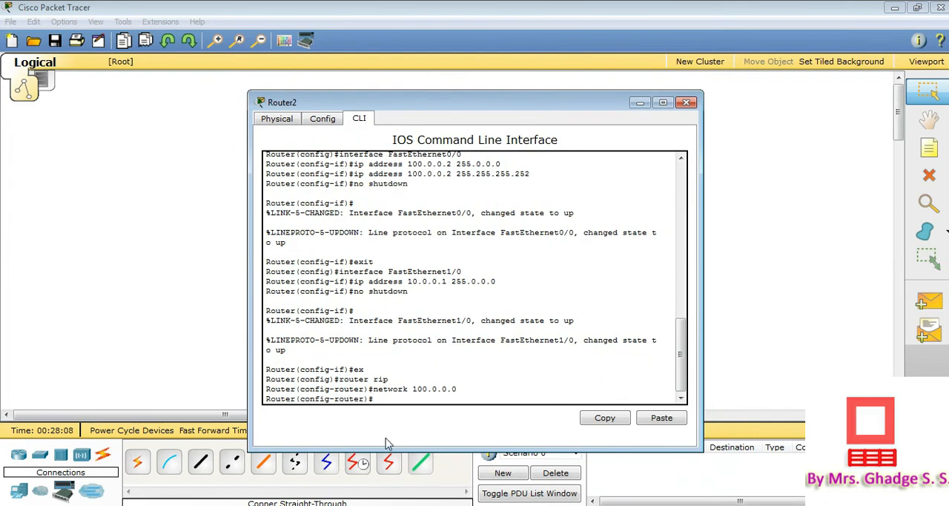
key(Up)
key(Left)
key(Left)
key(Left)
key(Left)
key(Left)
key(BackSpace)
key(Return)
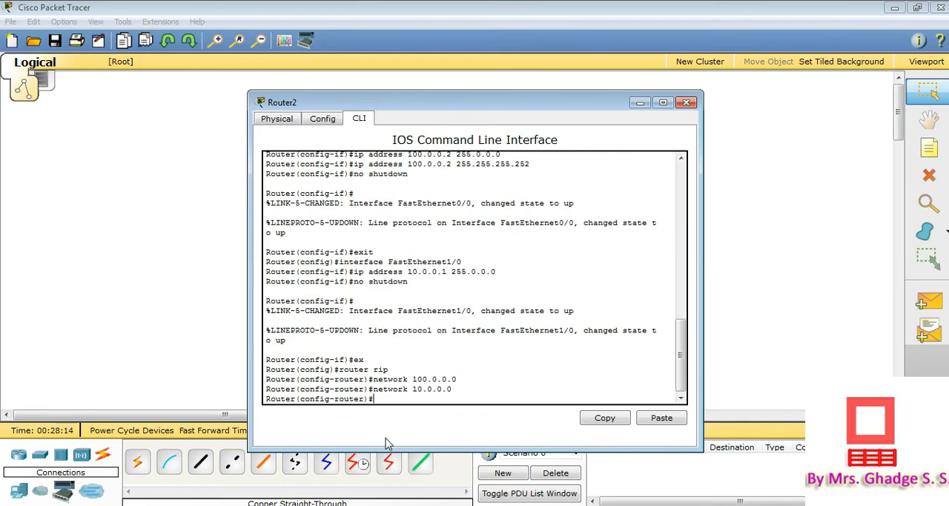
text(ex)
key(Return)
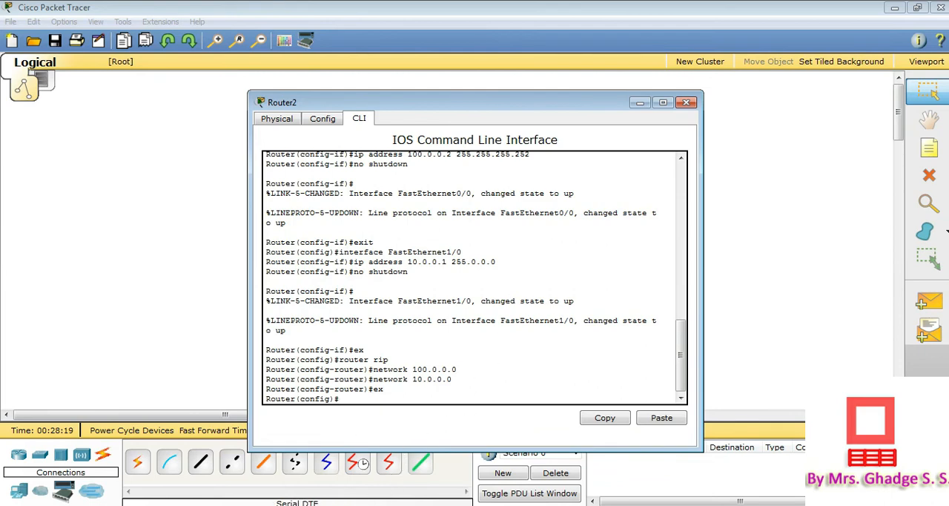
Switch to the manual in Adobe Reader and copy the "show ip route" command from router R1's routing table section
key(alt+Tab)
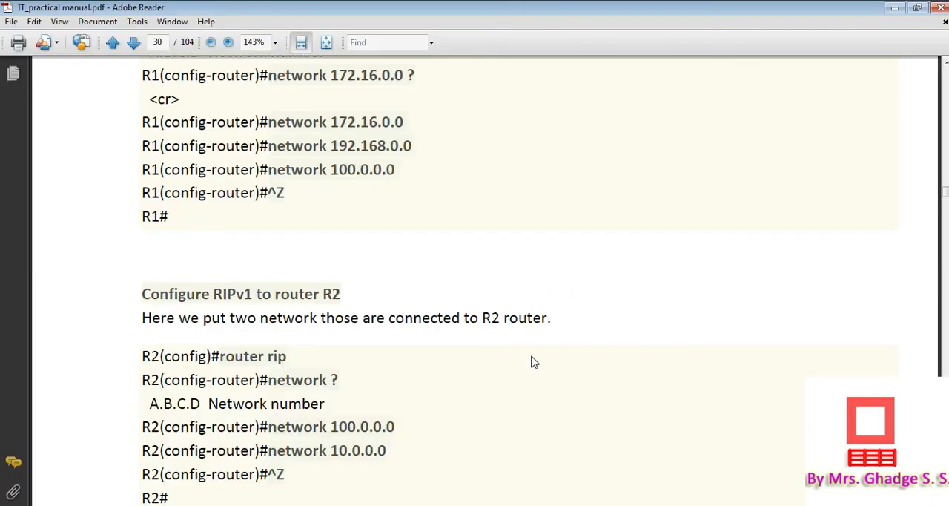
scroll(534, 362, down, 3)
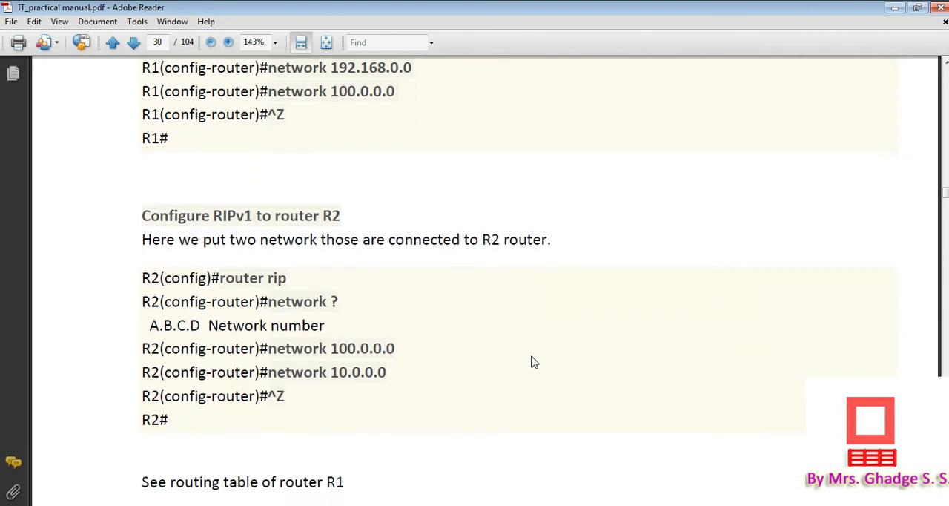
scroll(534, 362, down, 5)
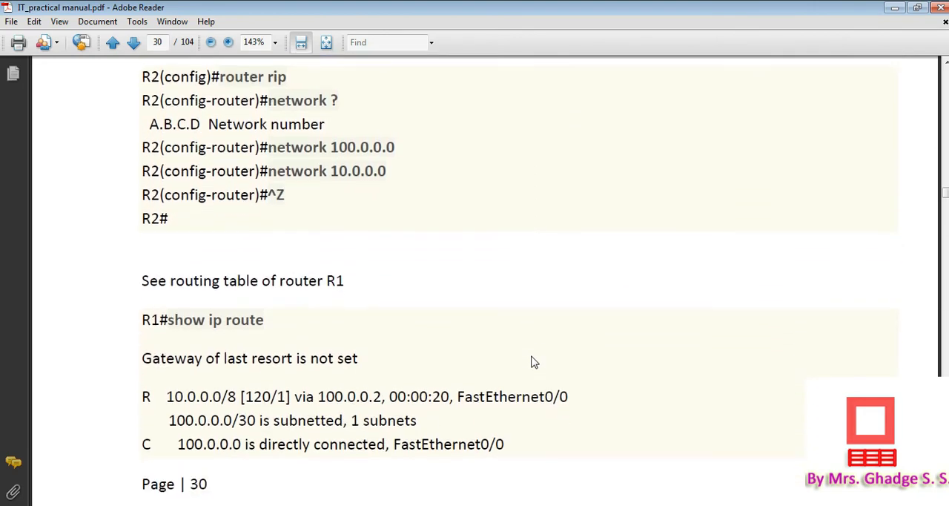
drag(172, 309, 265, 309)
key(ctrl+c)
click(172, 309)
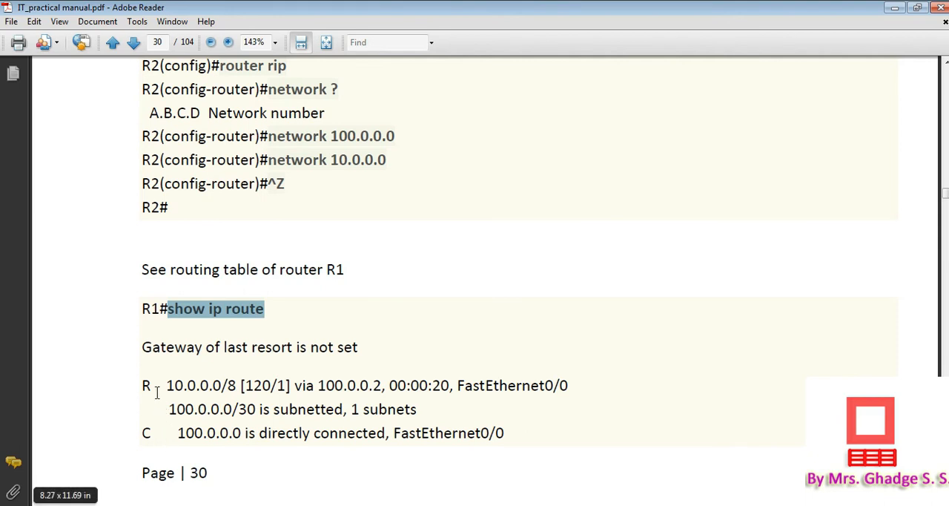
drag(157, 384, 138, 385)
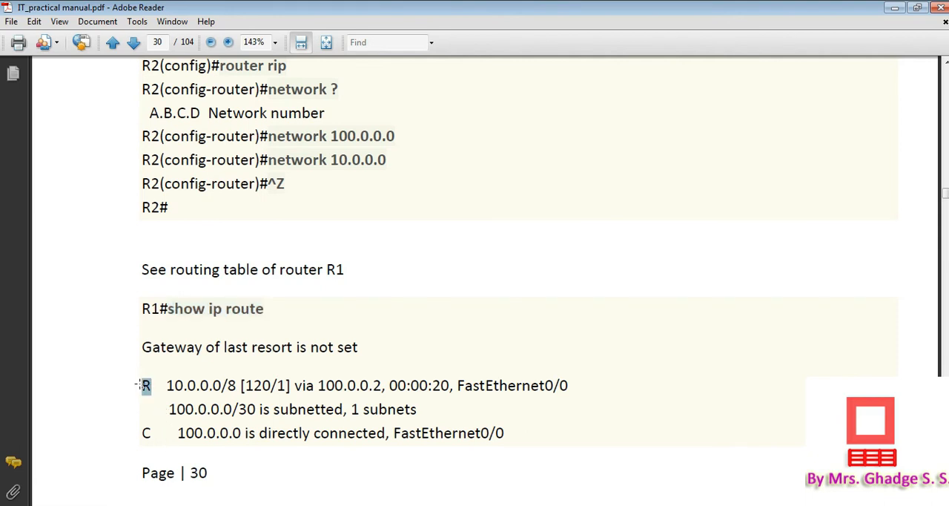
Switch to Router1's command line in Packet Tracer, exit to privileged mode and run "show ip route"
click(376, 504)
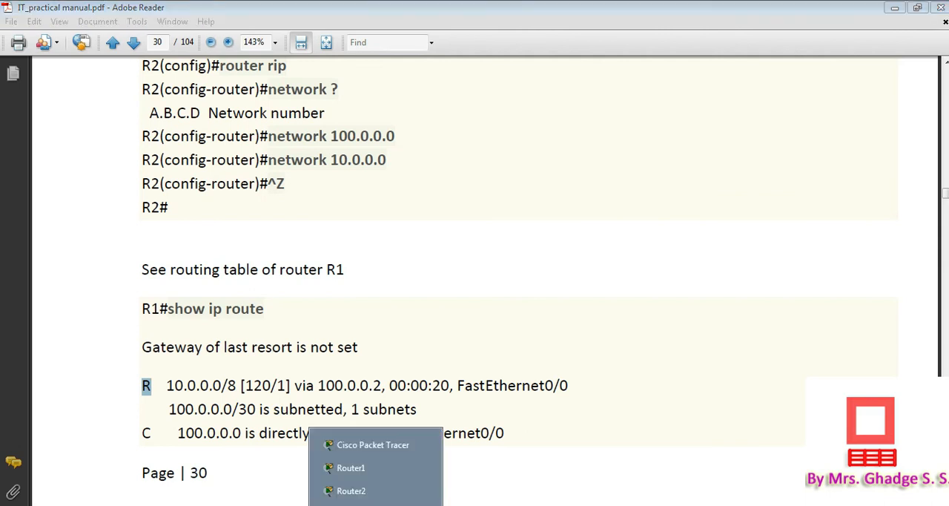
click(368, 472)
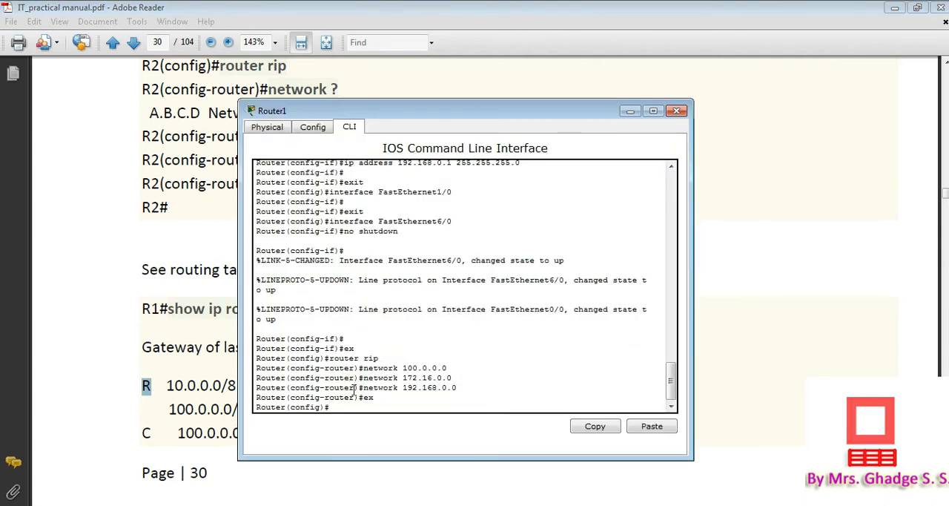
key(Return)
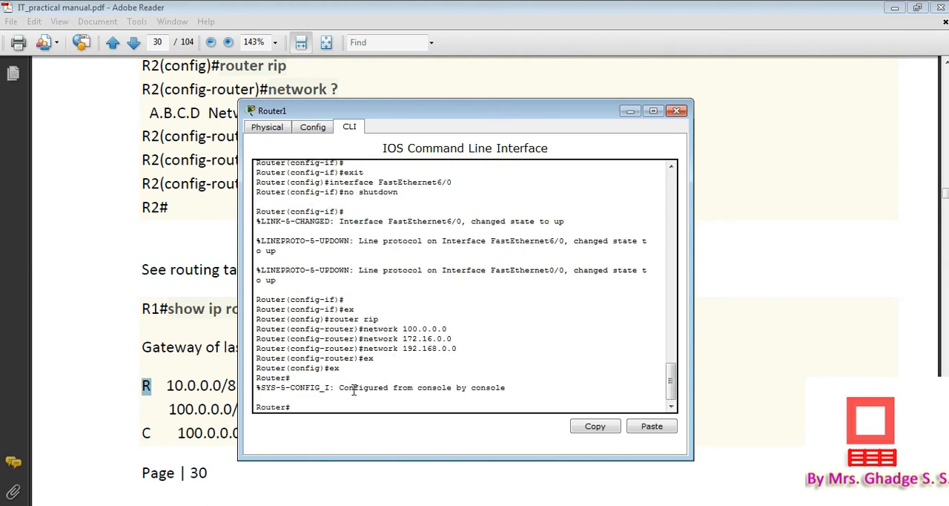
click(651, 426)
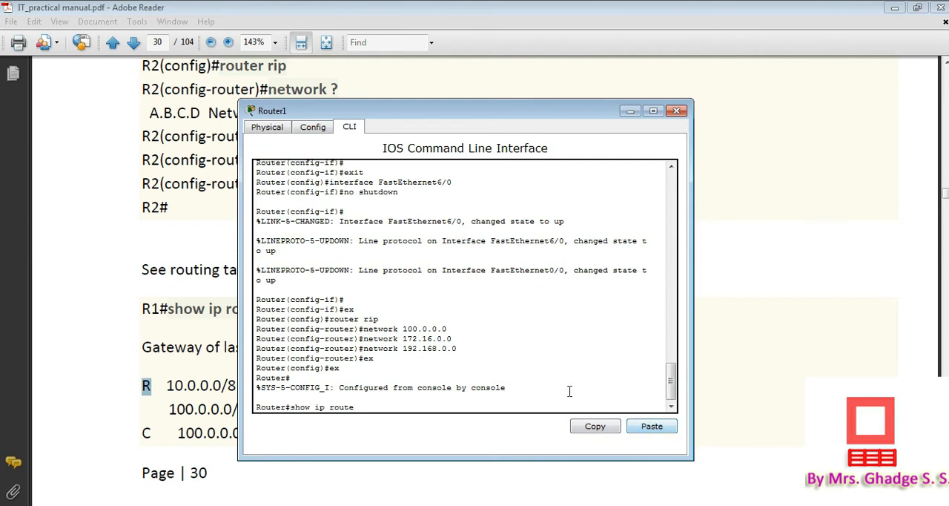
key(Return)
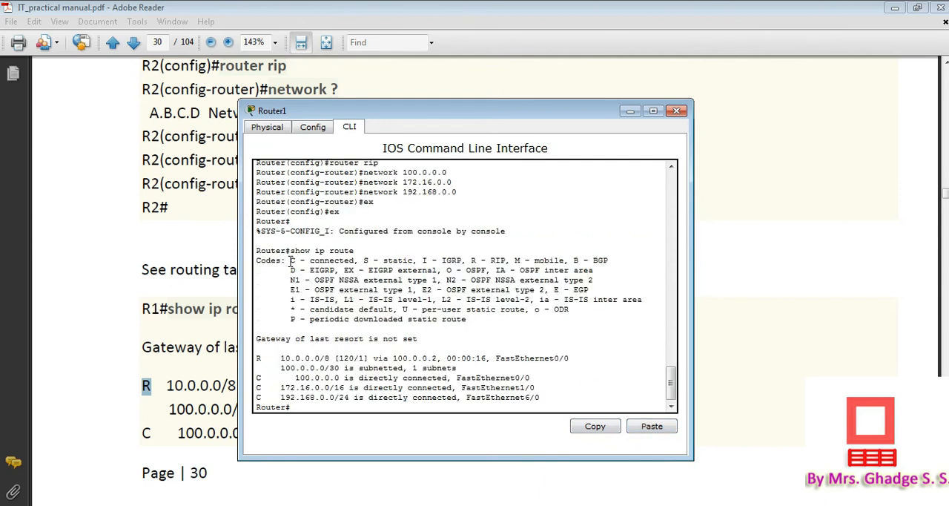
Examine the connected and RIP codes, the RIP-learned route with its next hop, and the directly connected routes in Router1's routing table
drag(291, 260, 357, 260)
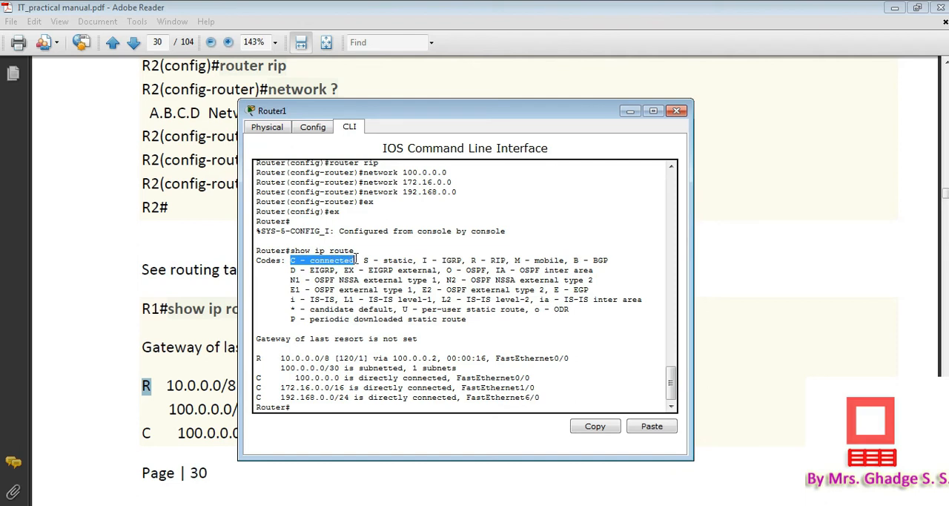
drag(472, 260, 513, 260)
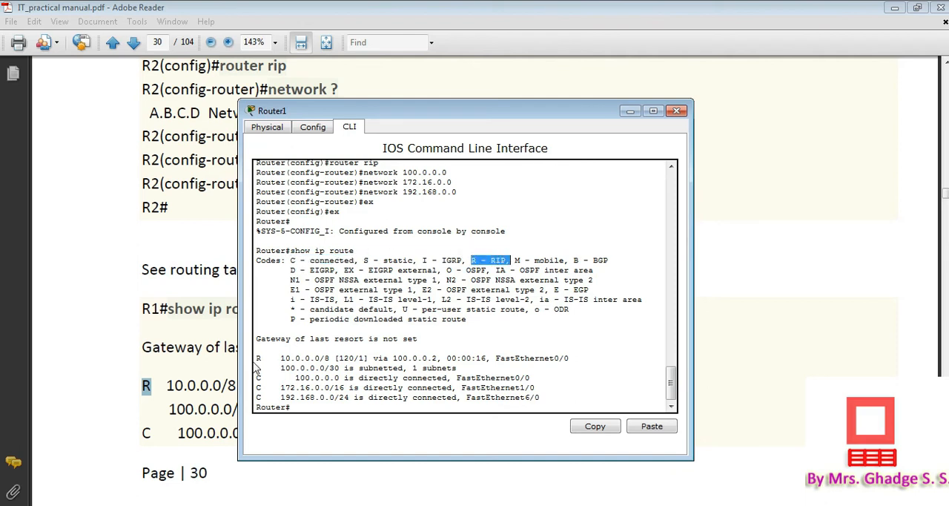
drag(256, 359, 488, 368)
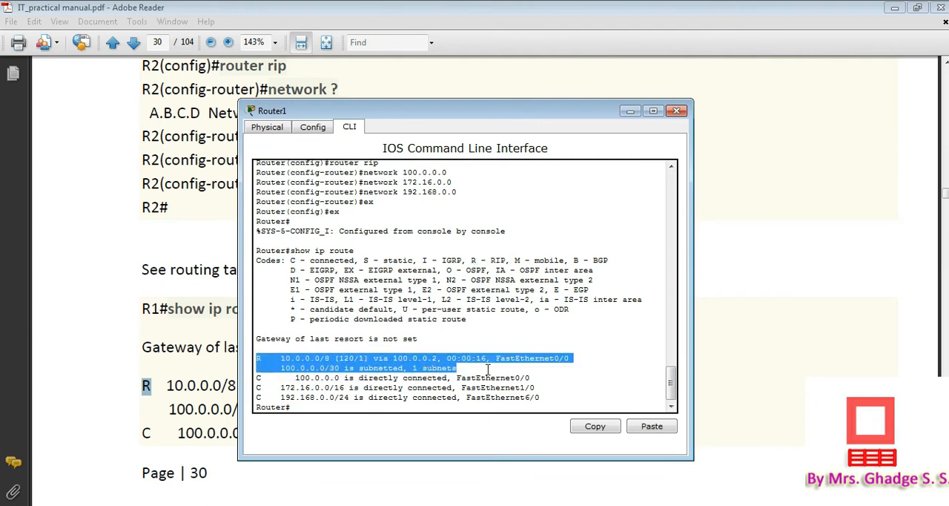
click(286, 359)
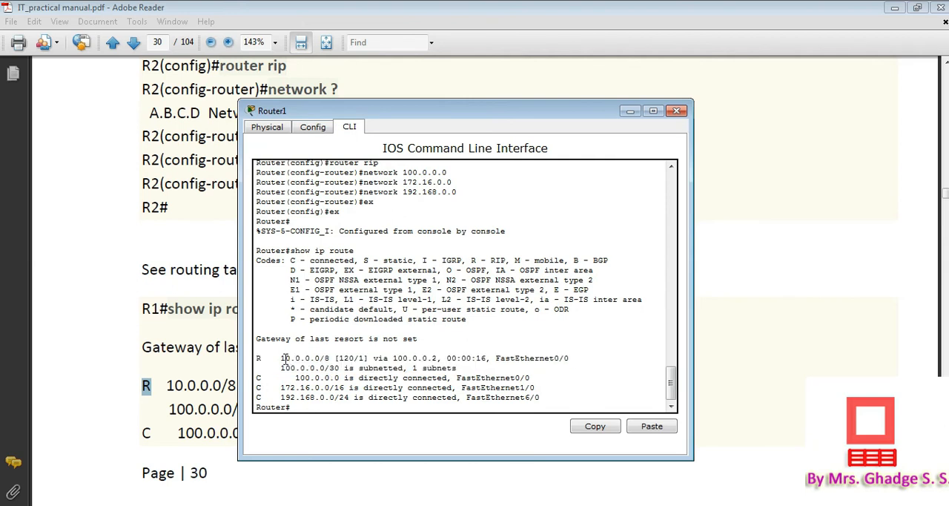
drag(286, 358, 341, 364)
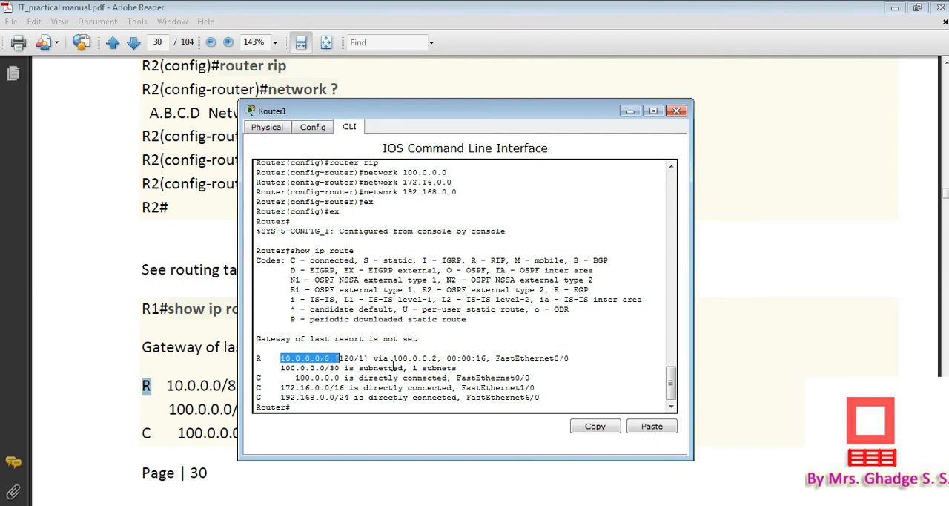
drag(393, 359, 441, 359)
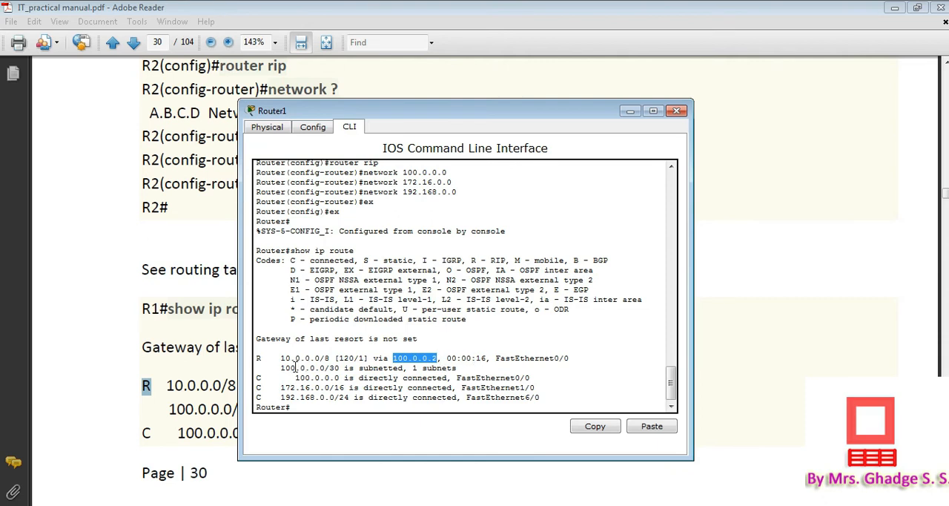
drag(281, 368, 374, 368)
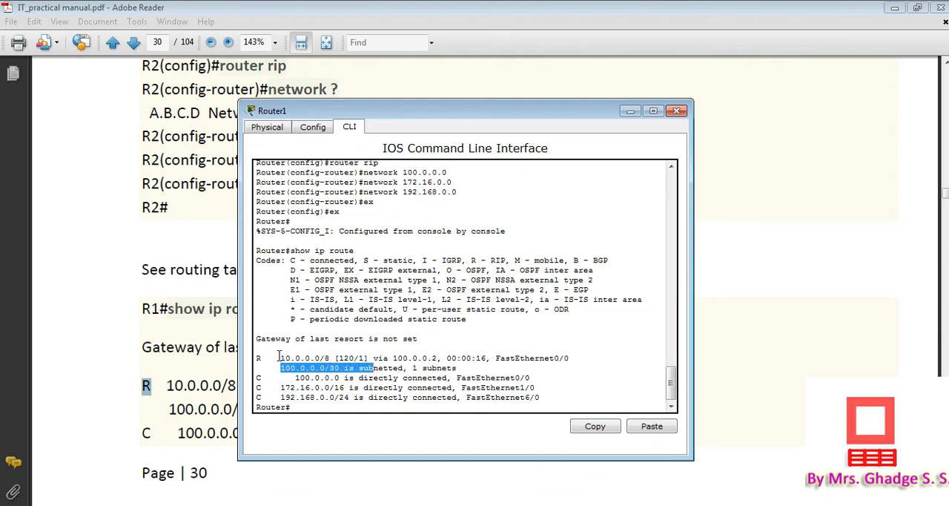
drag(278, 358, 324, 358)
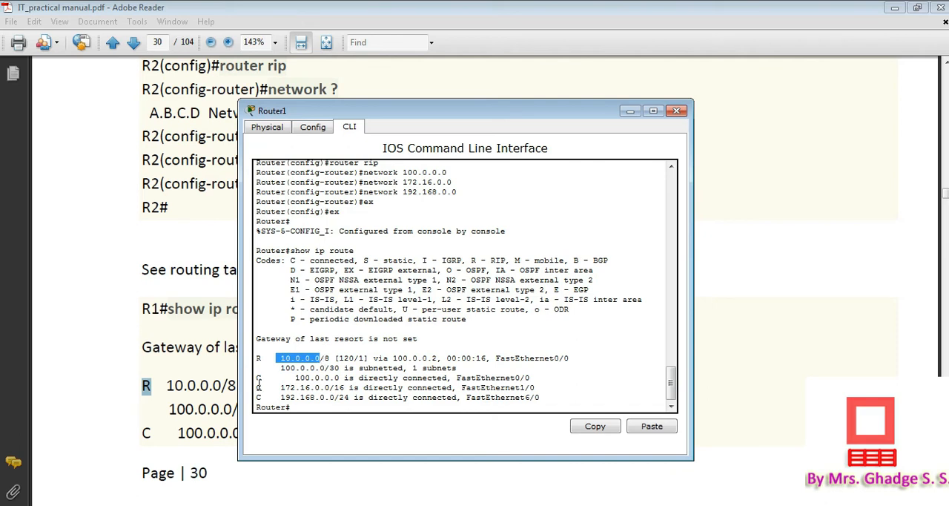
click(293, 379)
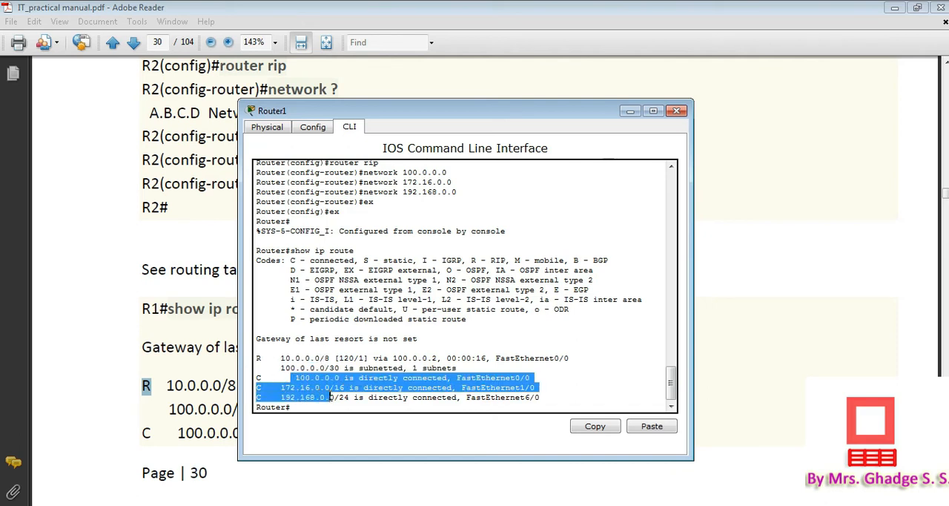
drag(346, 397, 359, 398)
click(498, 404)
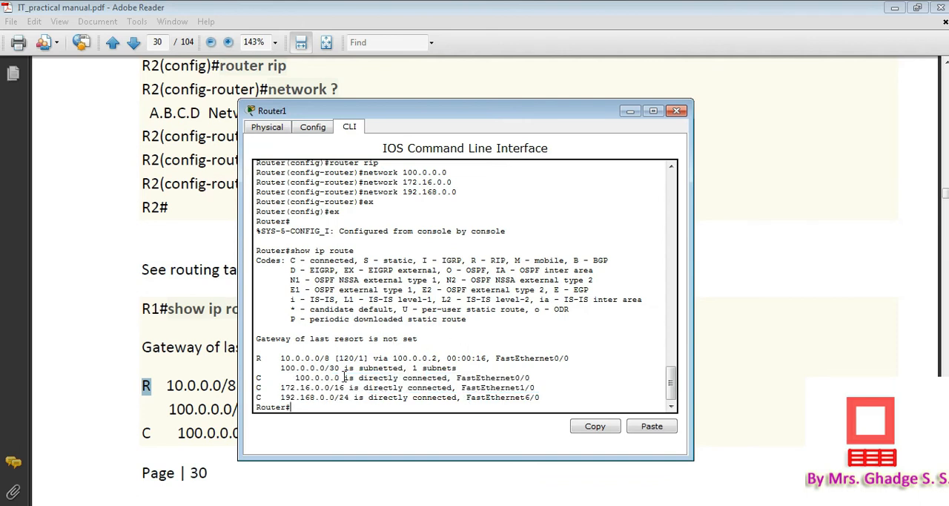
drag(256, 358, 541, 397)
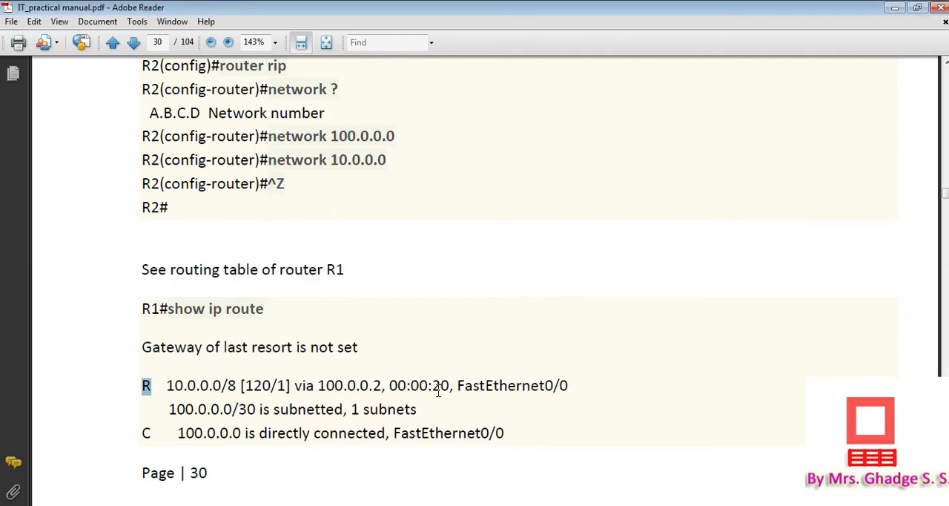
Switch to the manual in Adobe Reader and read on to the "show ip route" section for router R2
click(439, 390)
scroll(439, 393, down, 5)
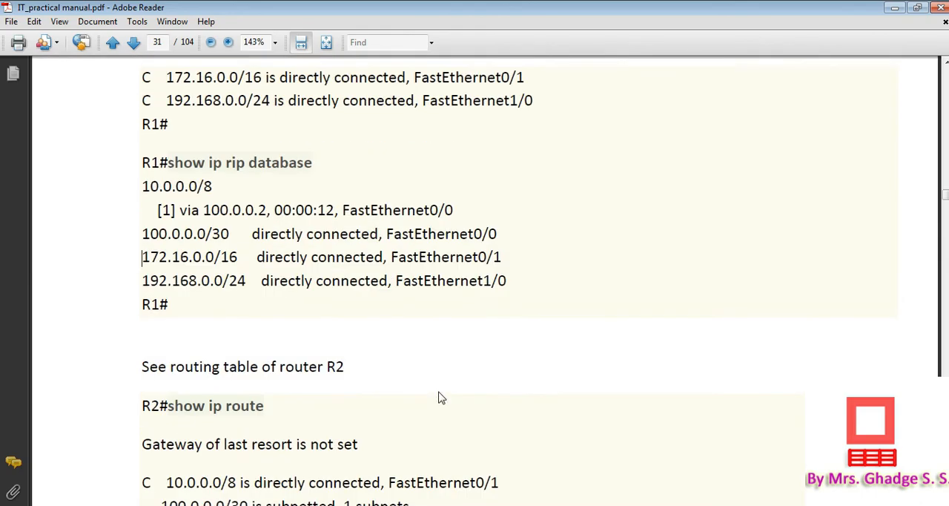
scroll(439, 398, down, 8)
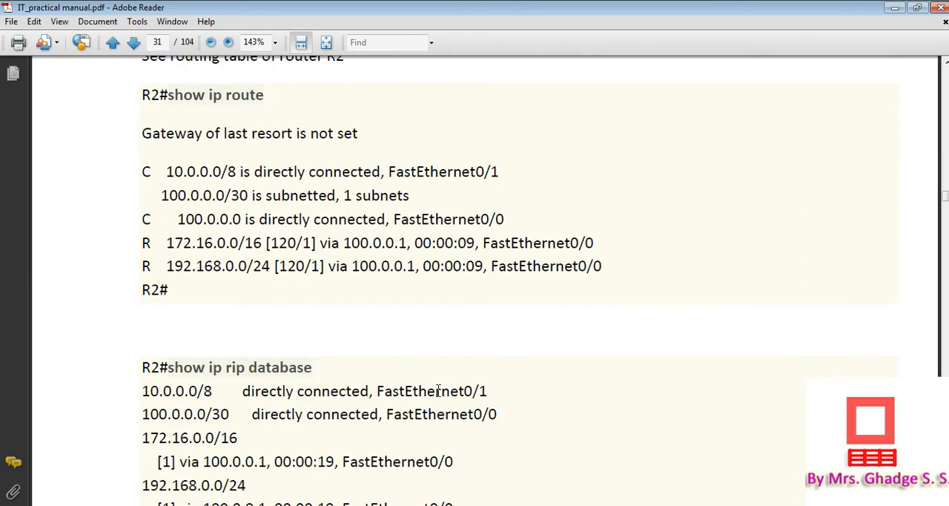
Switch to Router2's command line in Packet Tracer, exit to privileged mode and run "show ip route"
key(alt+Tab)
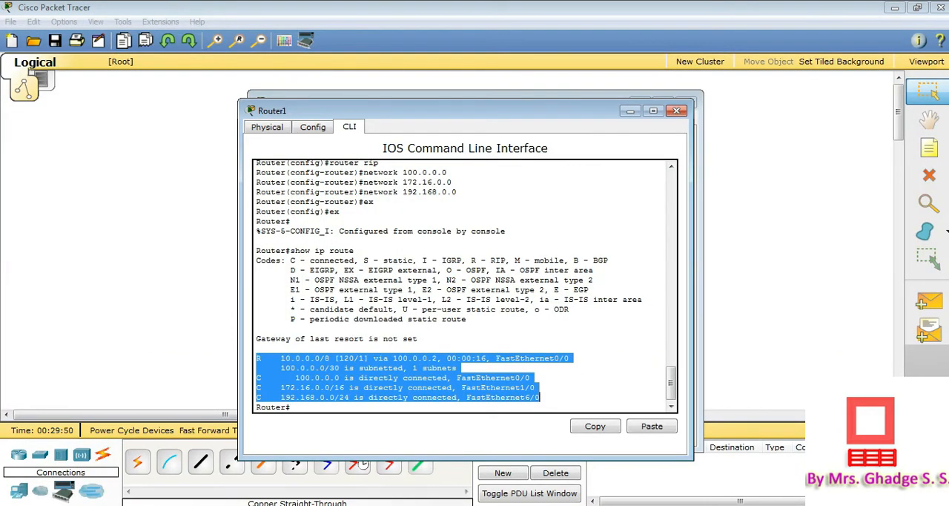
click(375, 486)
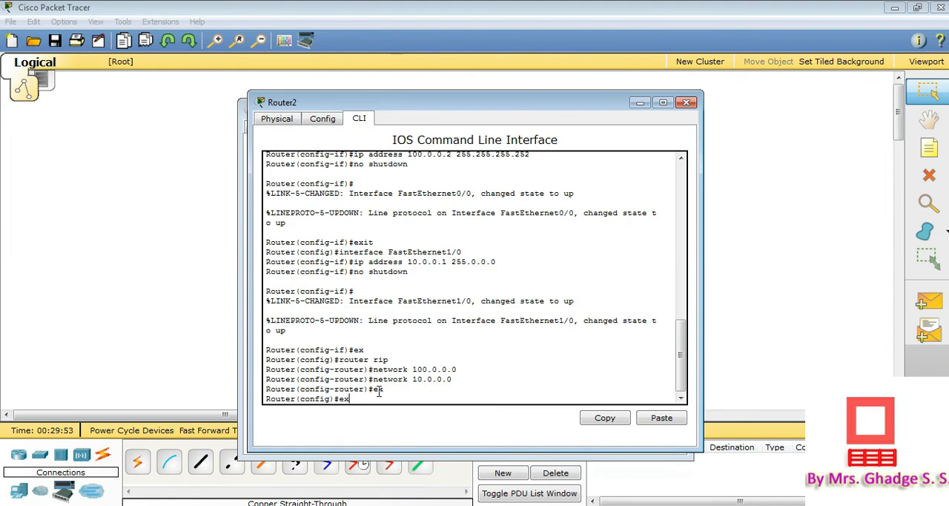
key(Return)
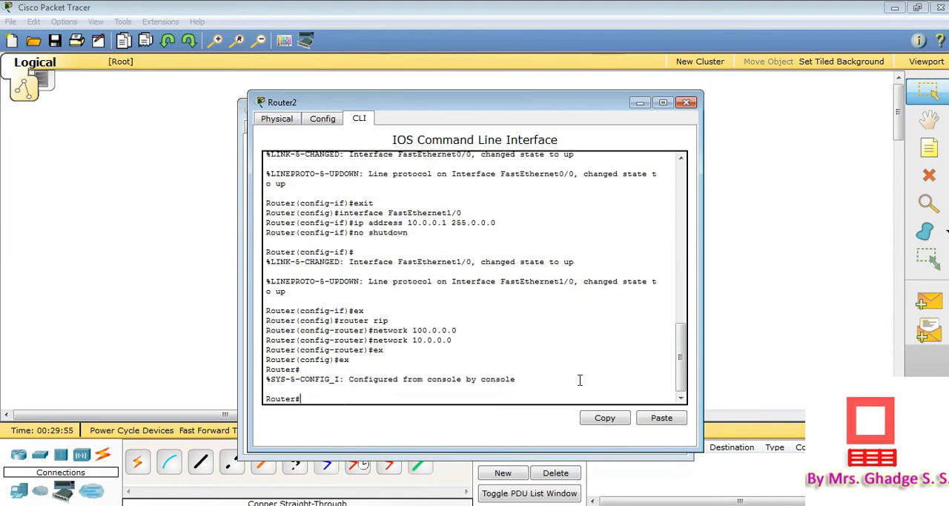
click(661, 419)
key(Return)
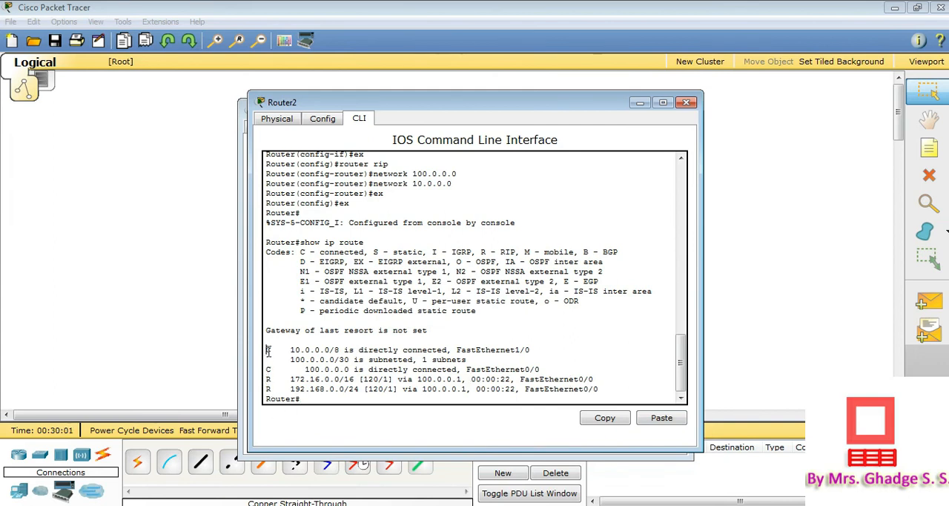
Examine the directly connected routes and the RIP-learned routes with their next hop in Router2's routing table
drag(268, 350, 555, 366)
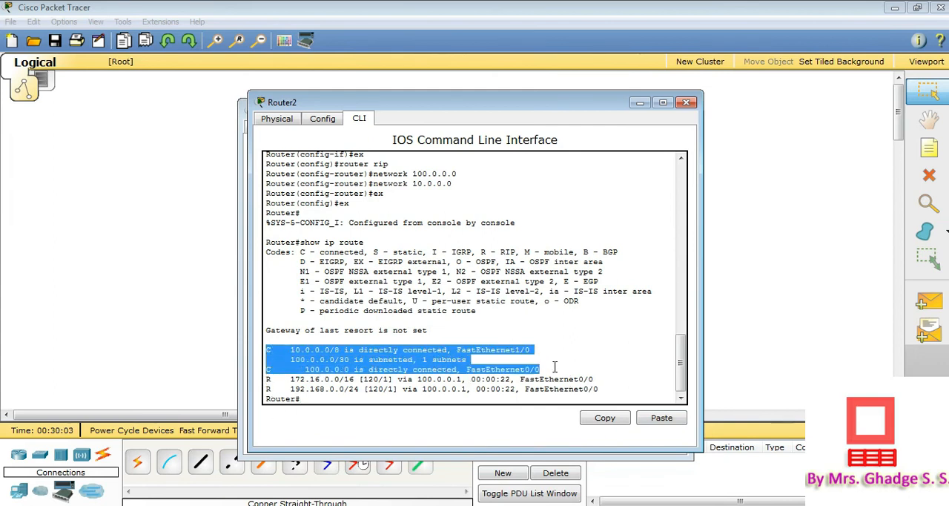
drag(267, 379, 622, 388)
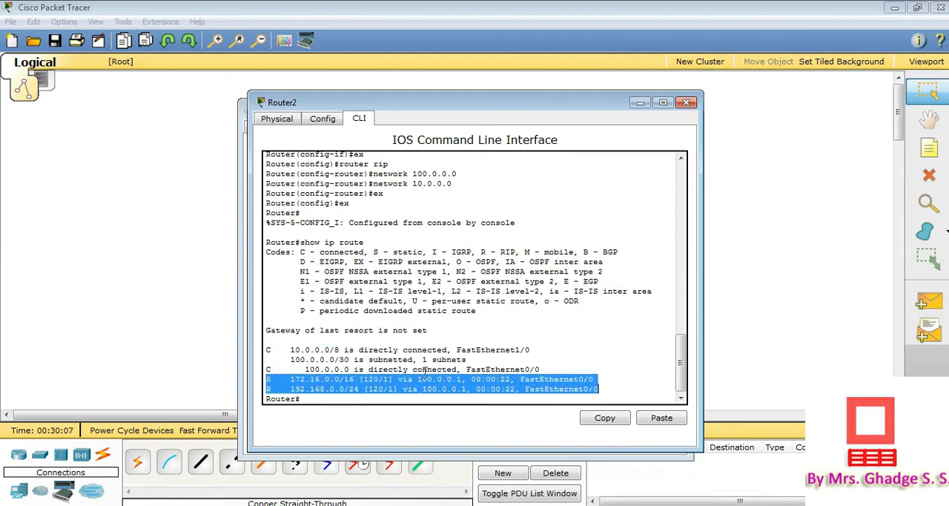
click(399, 379)
drag(420, 379, 466, 379)
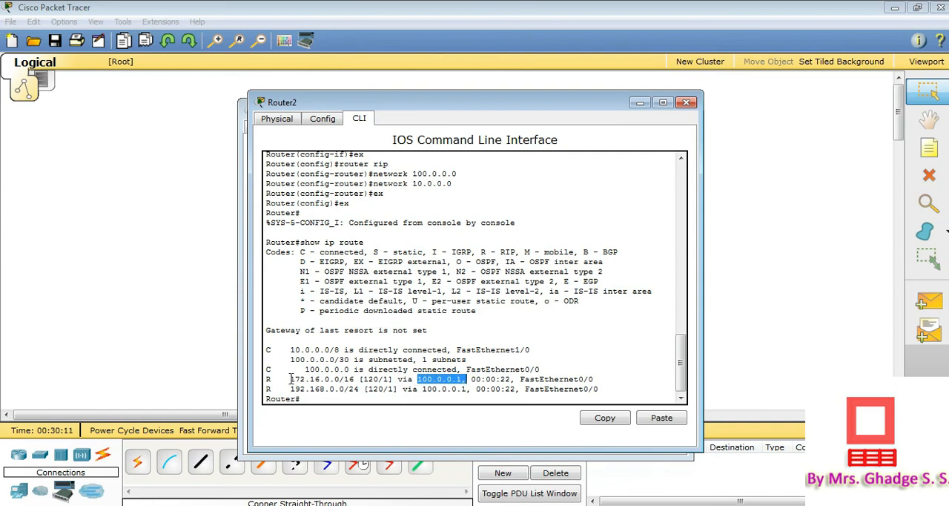
drag(290, 379, 364, 388)
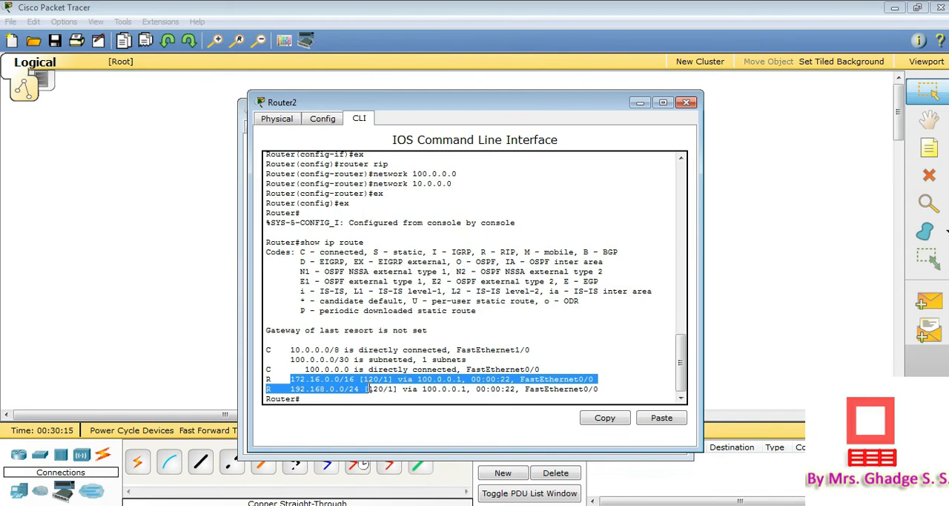
drag(367, 388, 469, 392)
click(517, 367)
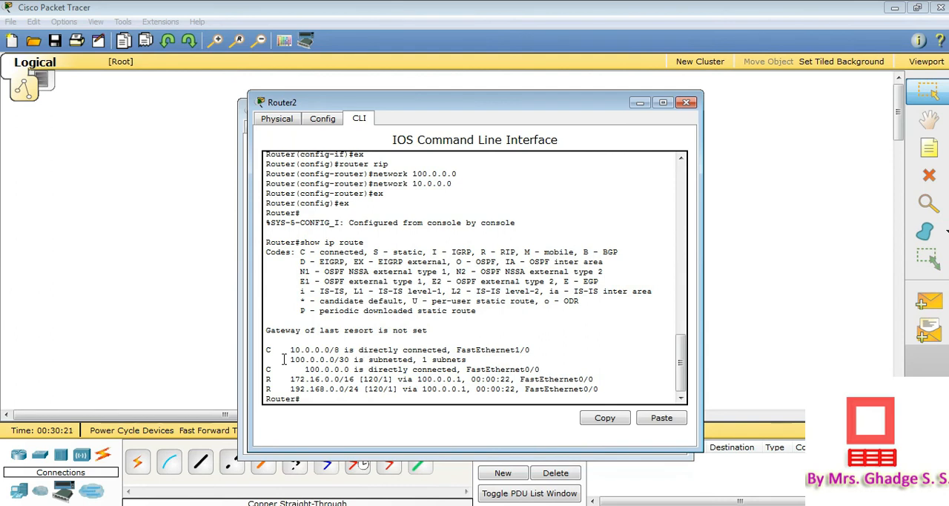
drag(266, 348, 620, 387)
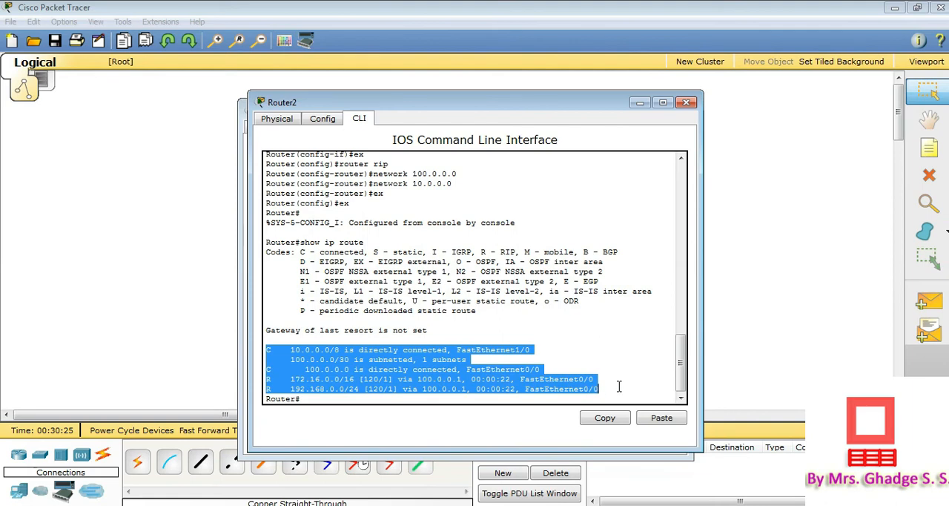
Switch to the manual in Adobe Reader and copy the "show ip rip database" command from the R2 section
click(620, 386)
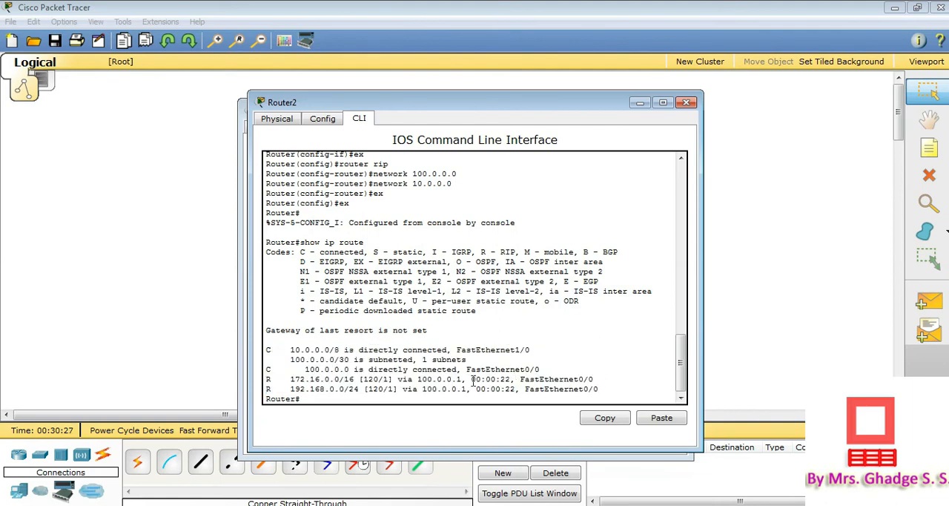
key(alt+Tab)
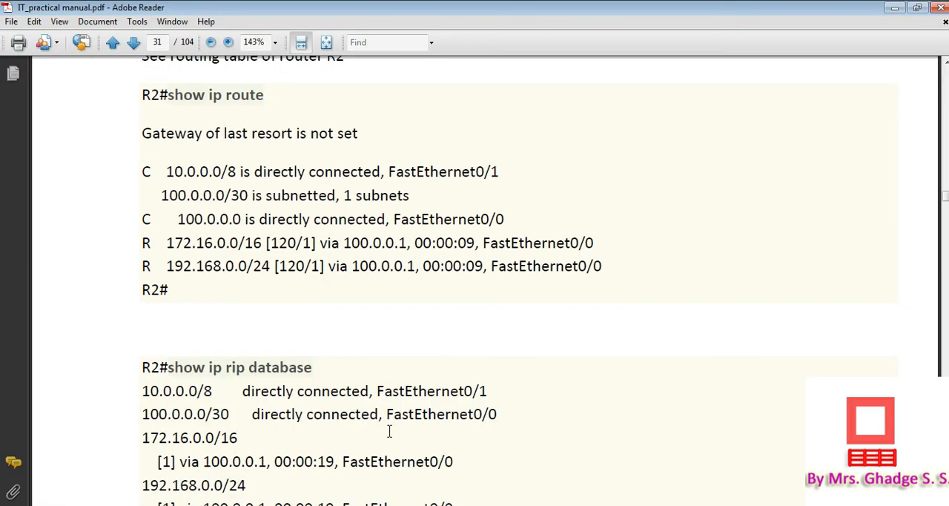
scroll(450, 312, down, 3)
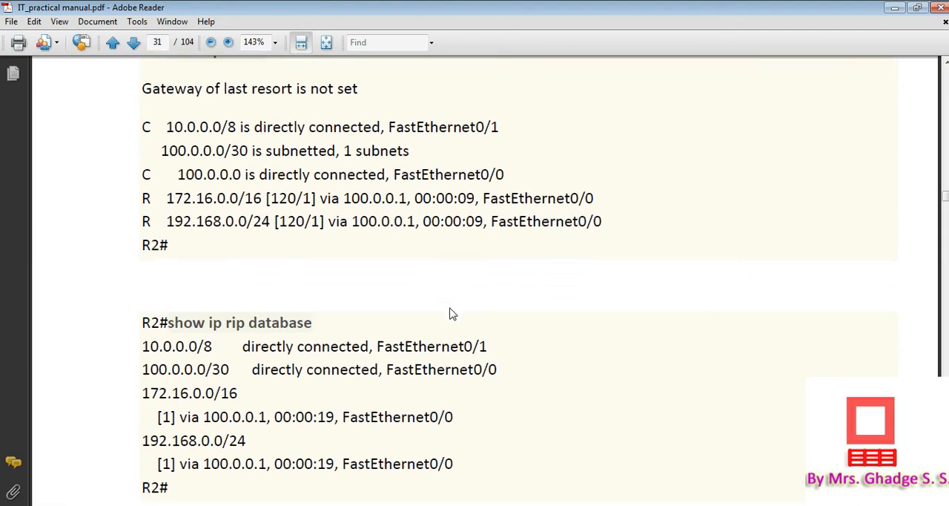
scroll(450, 307, down, 1)
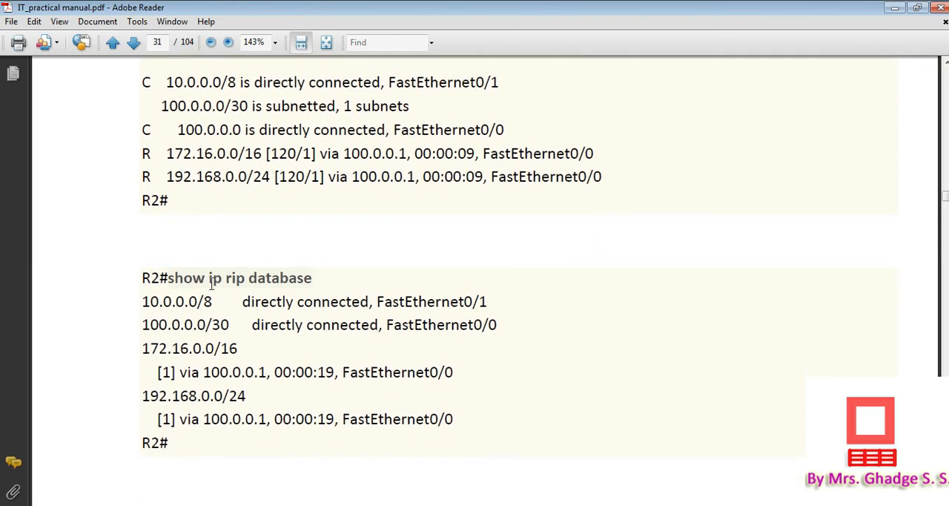
drag(169, 277, 269, 268)
key(ctrl+c)
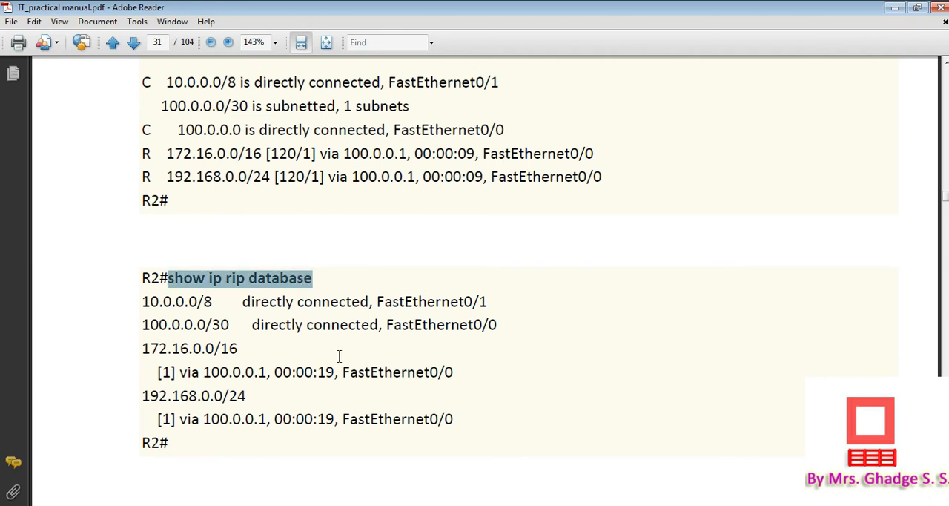
Switch to Router1's command line in Packet Tracer and run "show ip rip database"
mouse_move(376, 505)
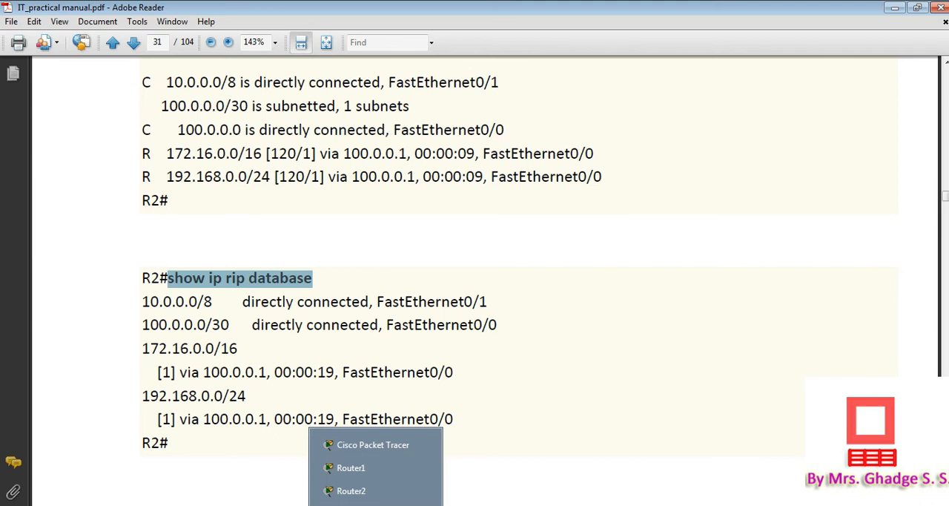
click(368, 468)
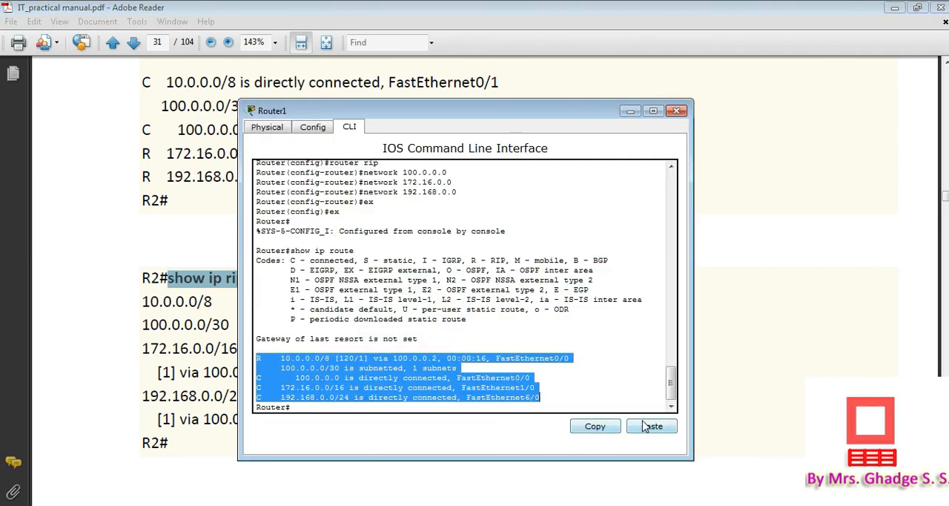
click(614, 375)
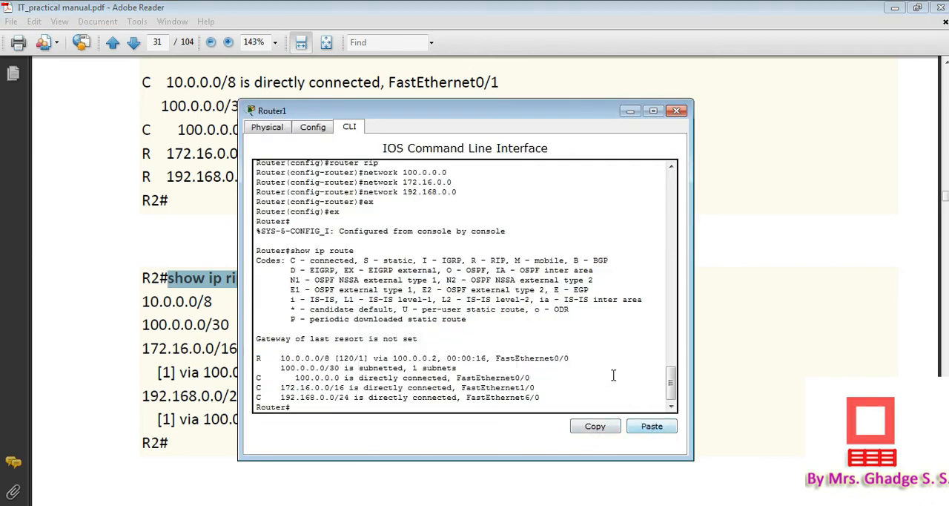
click(643, 428)
key(Return)
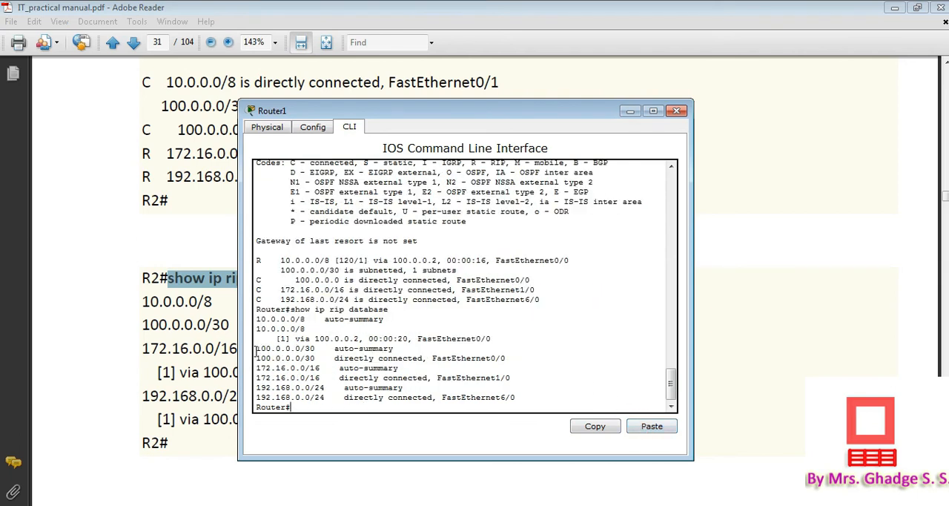
Examine the directly connected networks and the RIP-learned network with its next hop in Router1's RIP database
drag(257, 352, 364, 408)
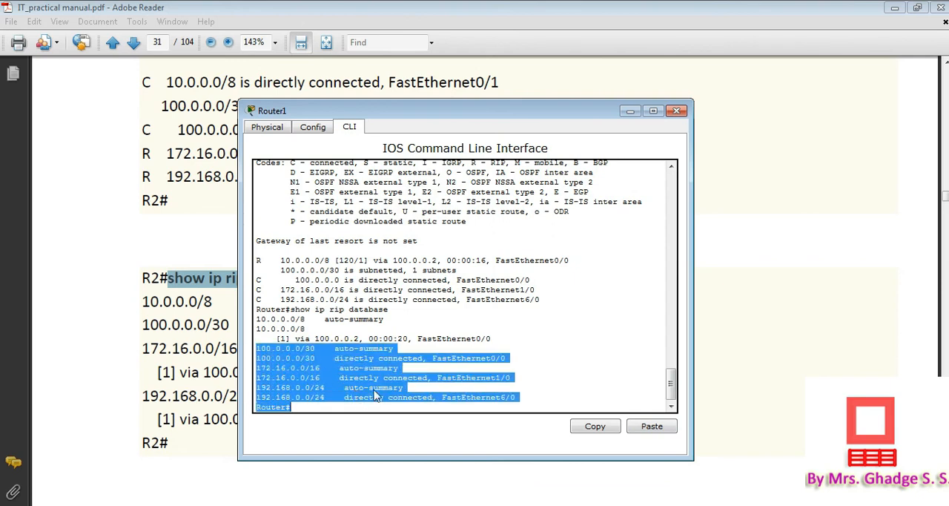
click(333, 363)
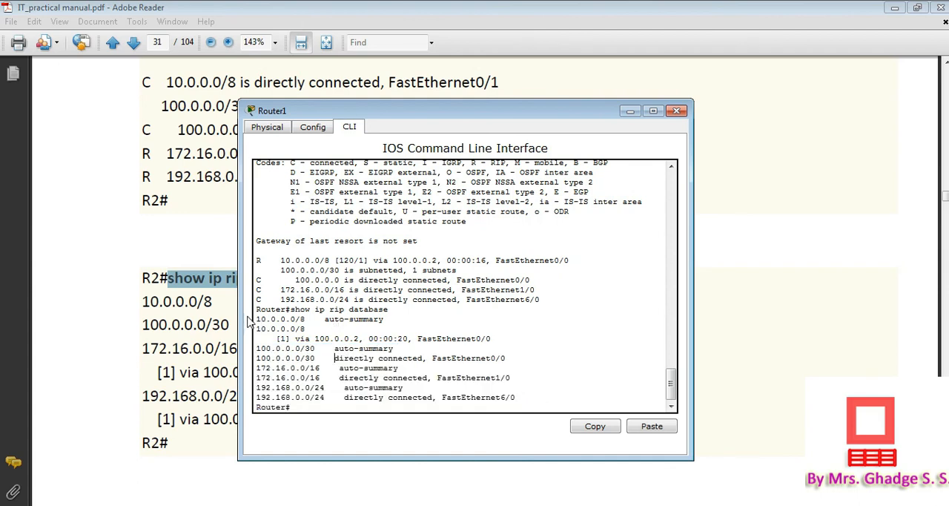
drag(257, 318, 501, 338)
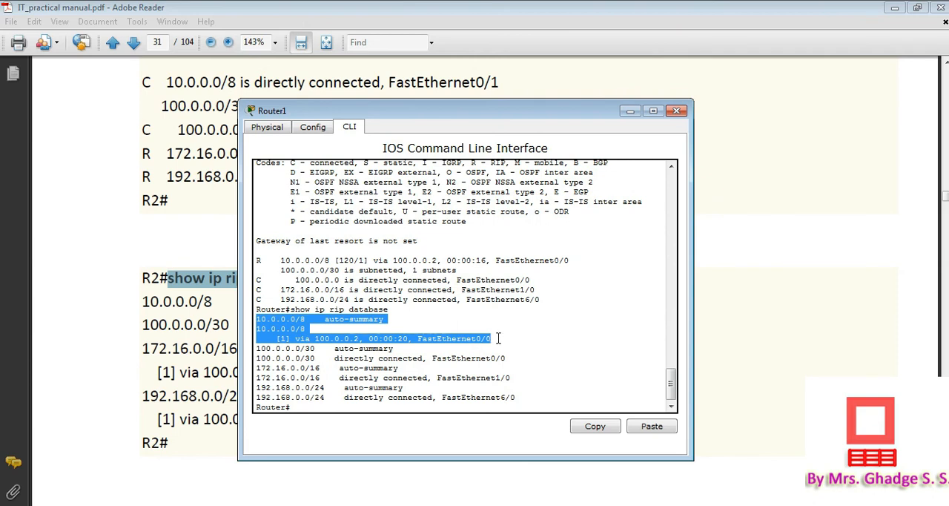
click(499, 338)
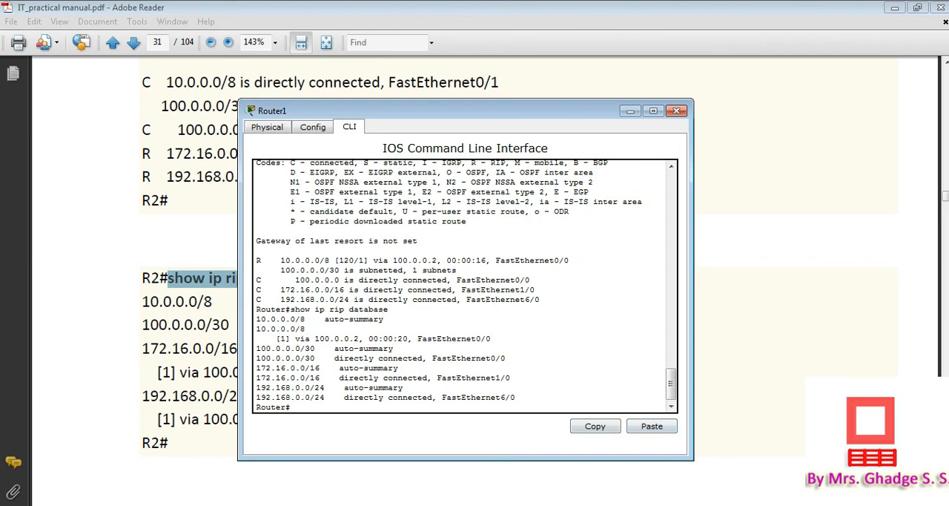
Run "show ip rip database" on Router2's command line and examine the listed entries
click(349, 489)
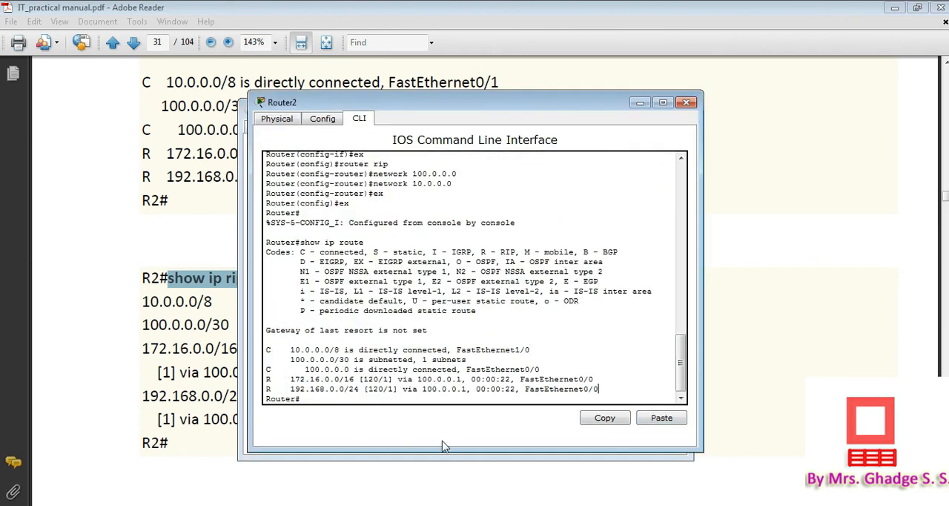
click(661, 418)
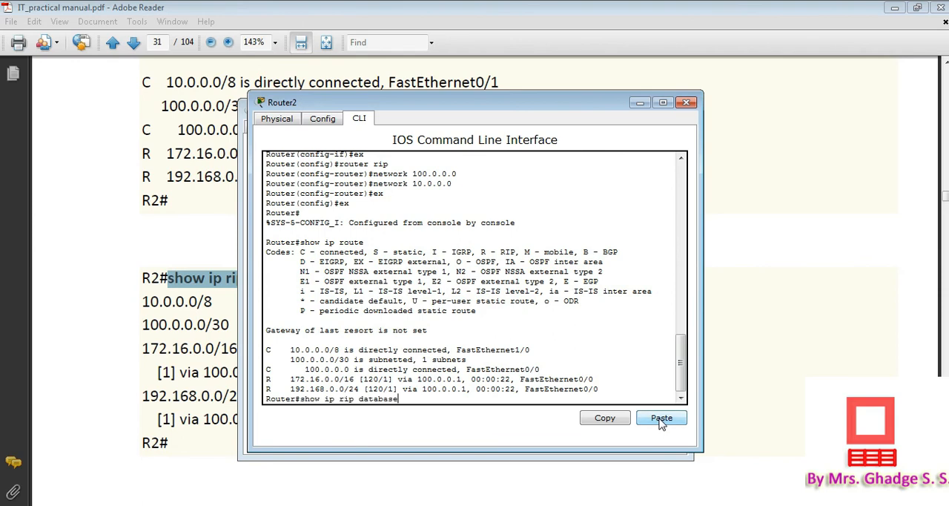
key(Return)
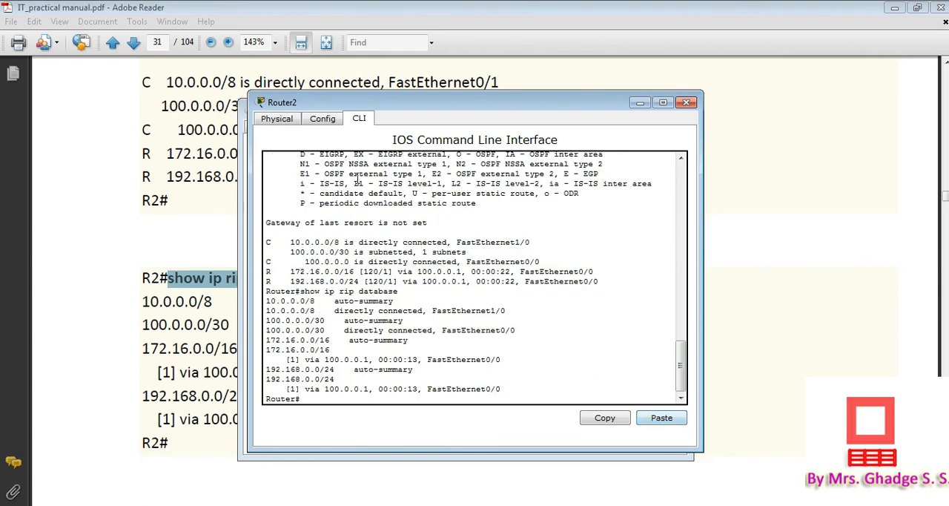
drag(266, 299, 352, 398)
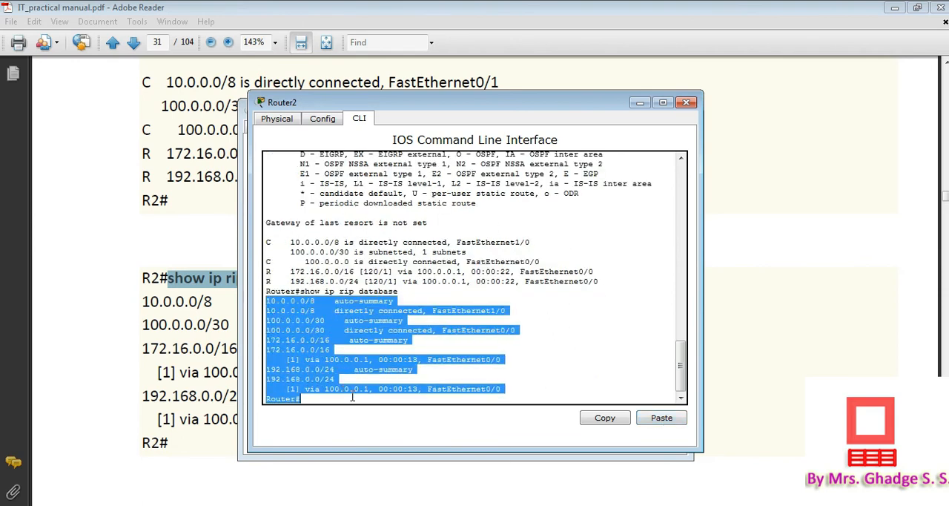
Switch to the manual in Adobe Reader and read on through the PC ping tests on page 32
click(201, 337)
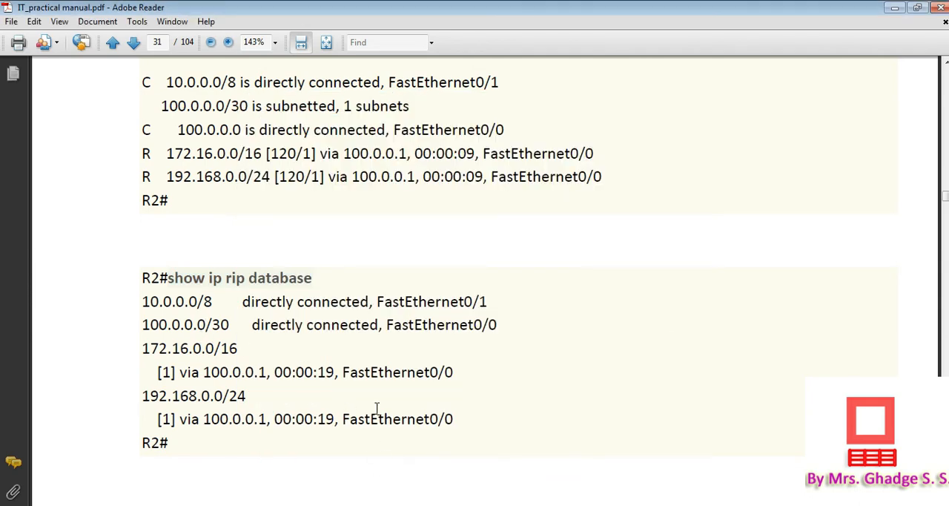
scroll(377, 408, down, 5)
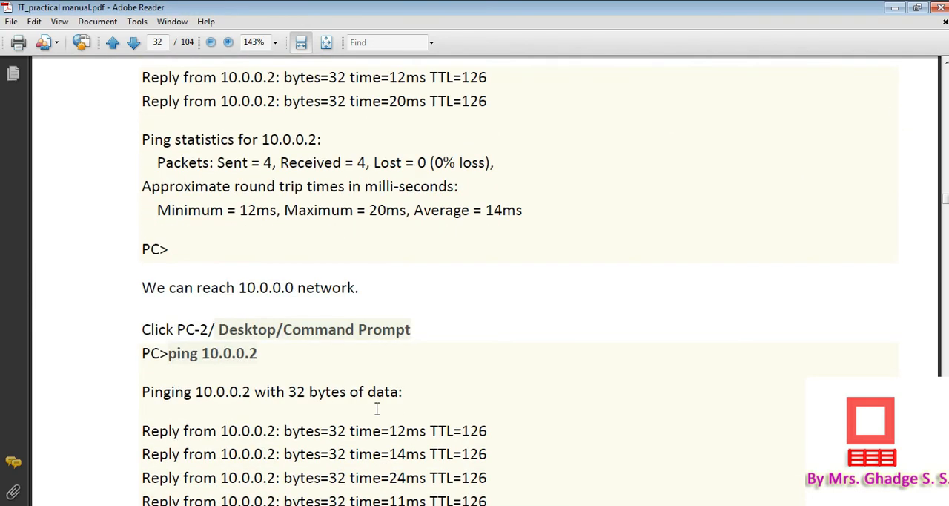
scroll(377, 408, down, 10)
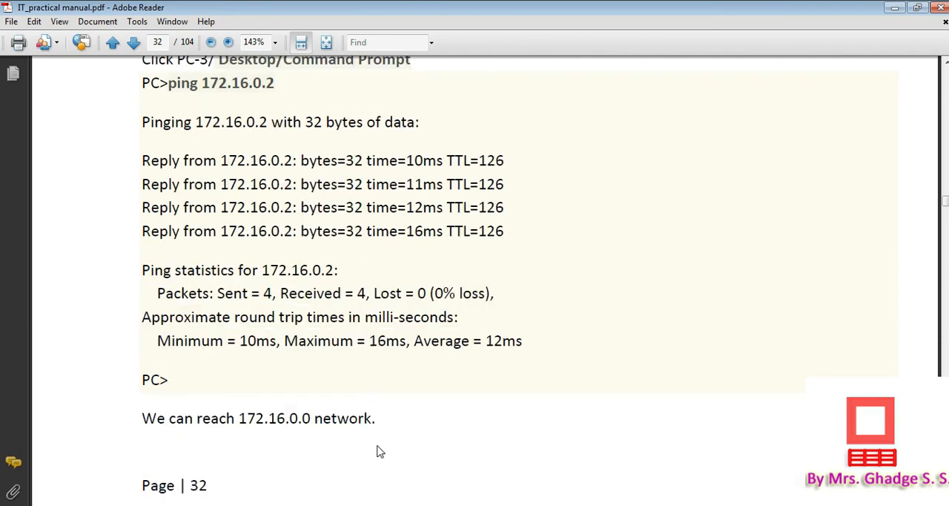
Switch to the topology in Packet Tracer and send a simple PDU from PC0 to PC1
click(376, 505)
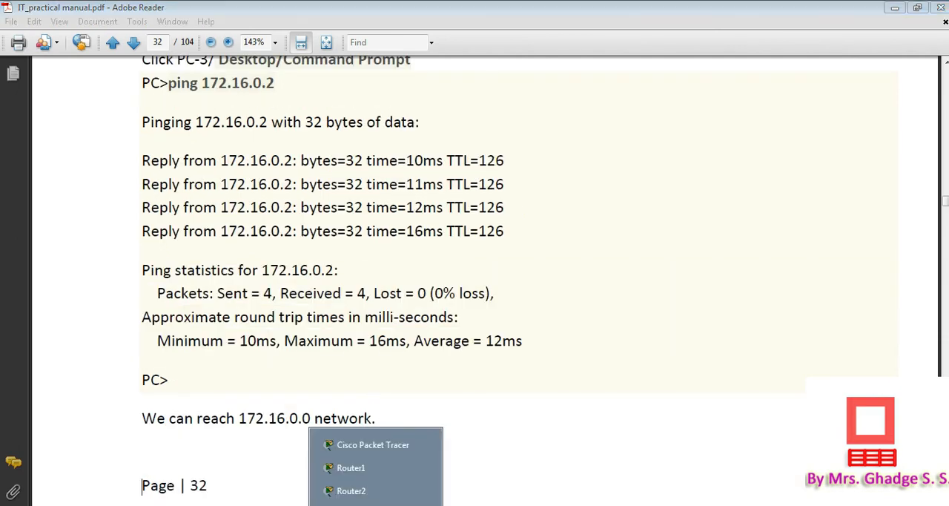
click(382, 451)
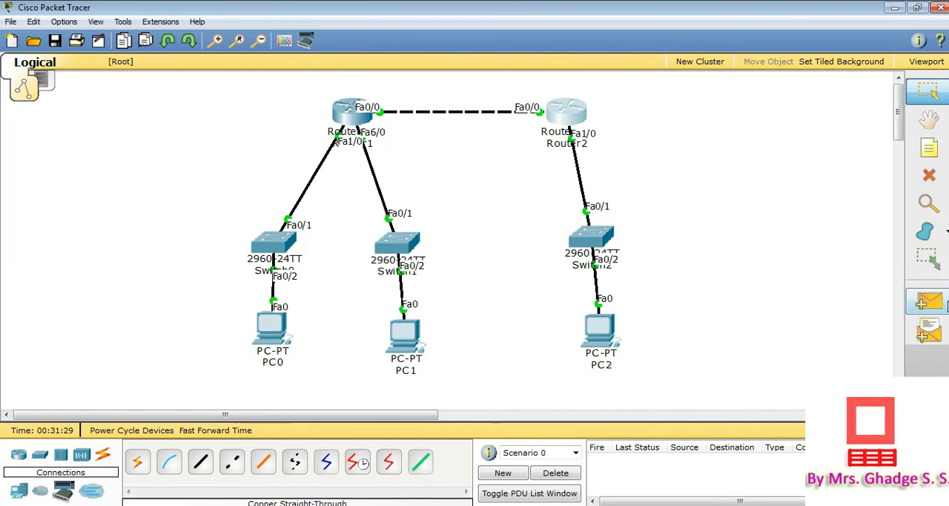
click(937, 303)
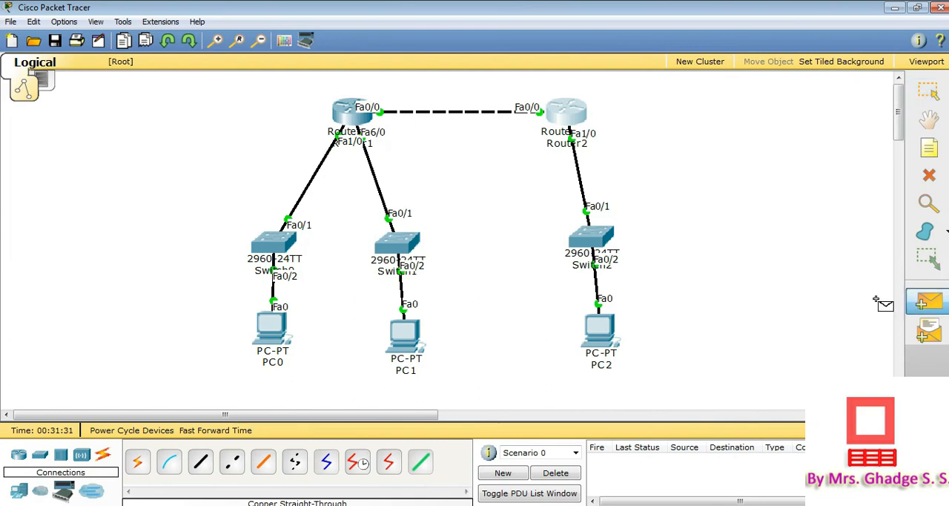
click(276, 331)
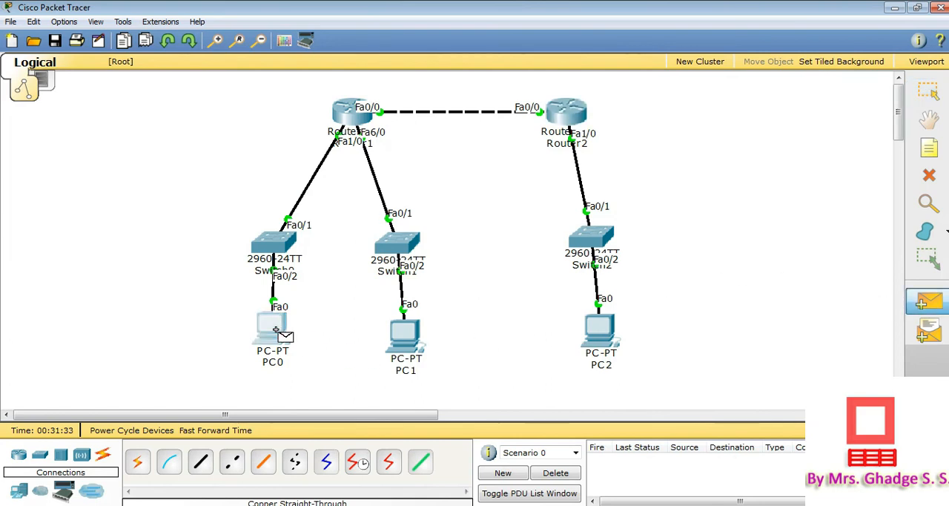
click(406, 338)
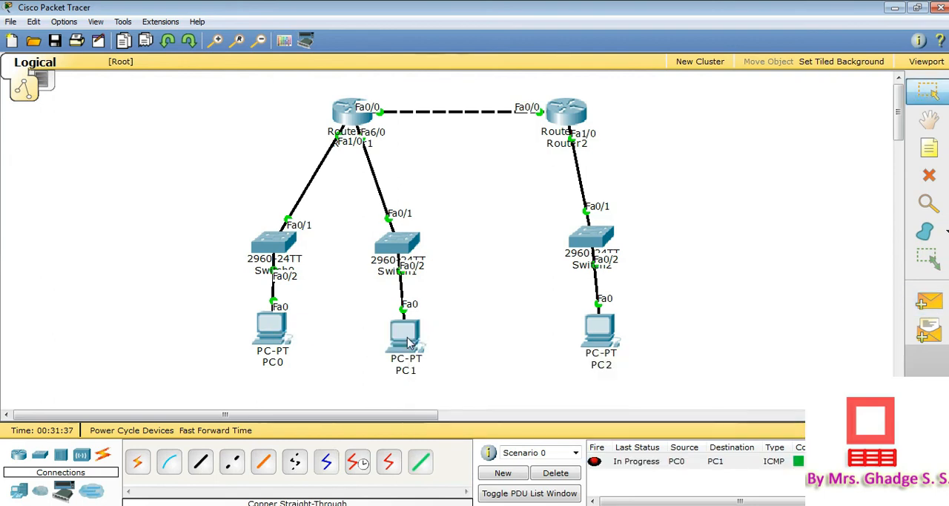
Send a second simple PDU from PC0 to PC1 and check its status in the PDU list
click(930, 304)
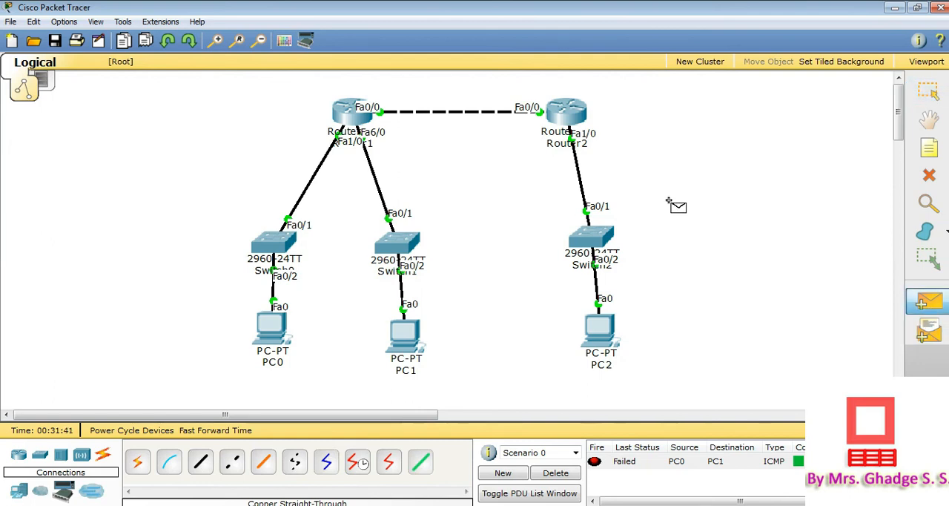
click(278, 334)
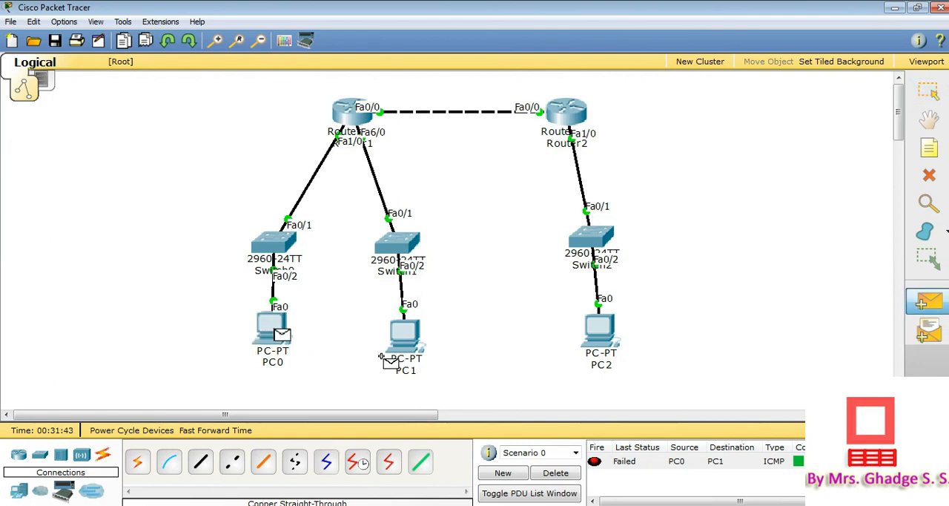
click(408, 338)
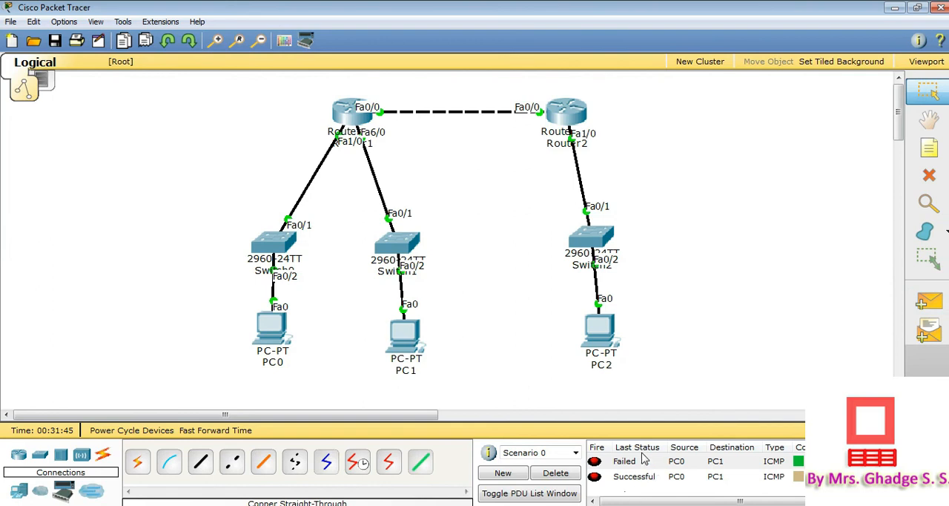
click(640, 477)
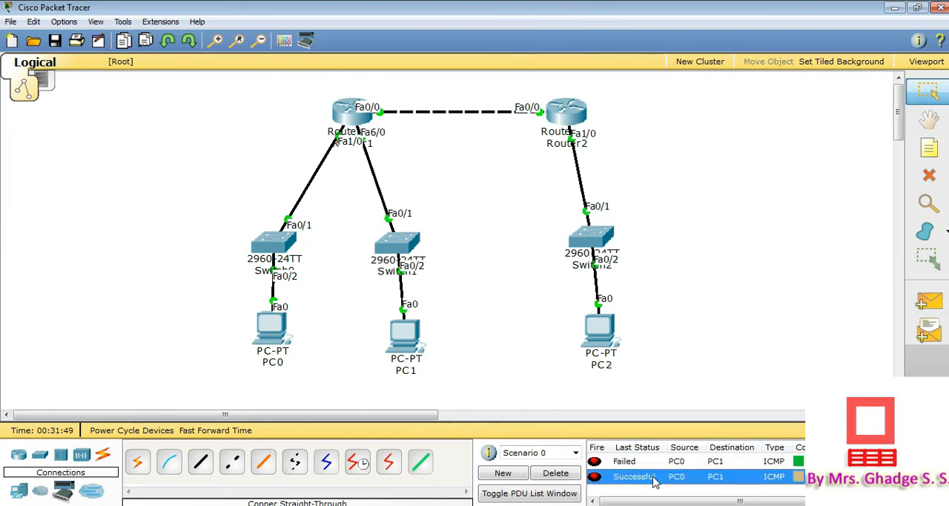
Delete the PDUs of Scenario 0 and send a simple PDU from PC1 to PC2
click(562, 473)
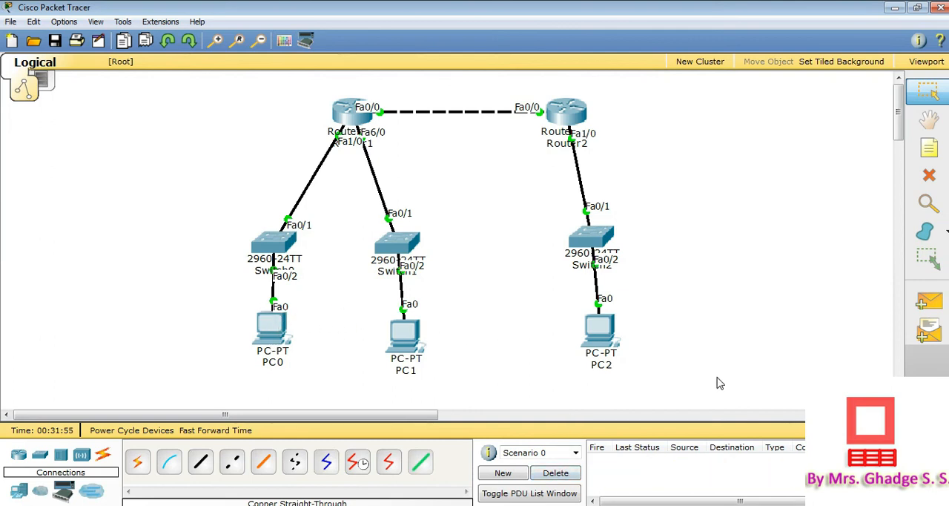
click(929, 304)
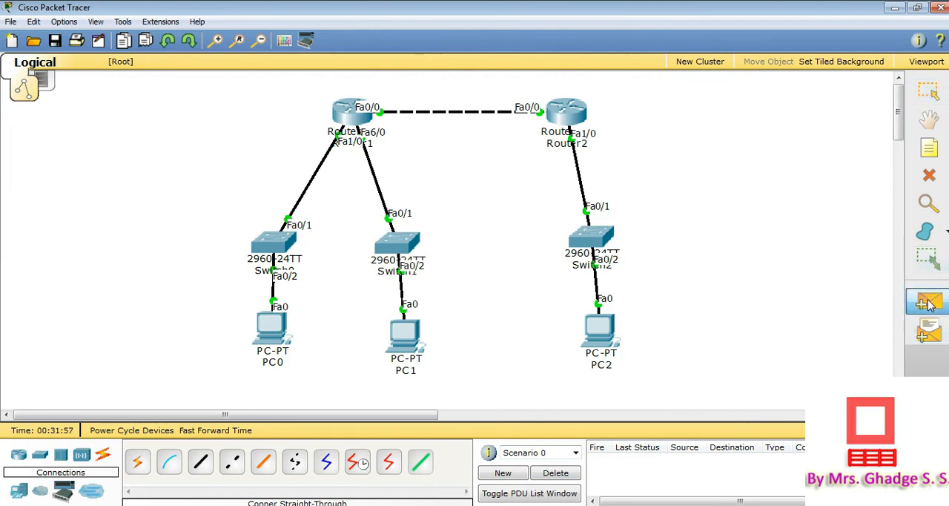
click(404, 341)
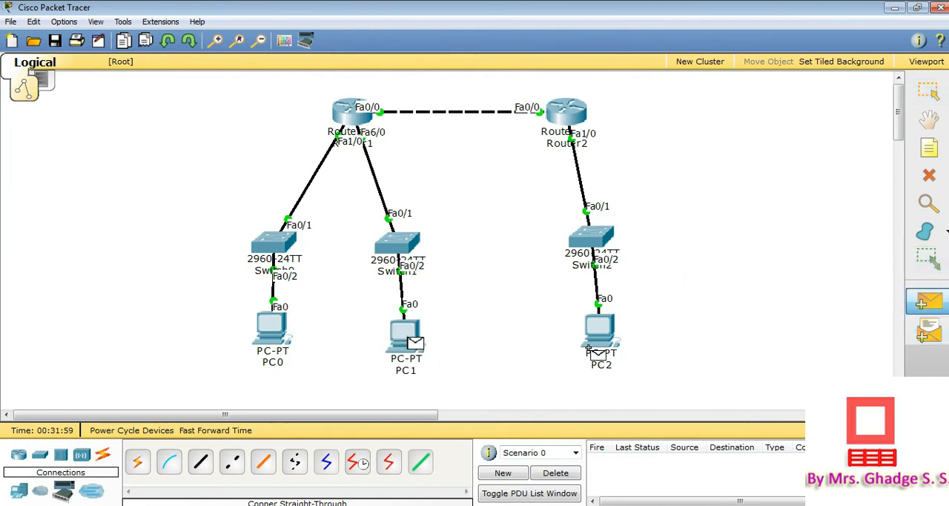
click(599, 331)
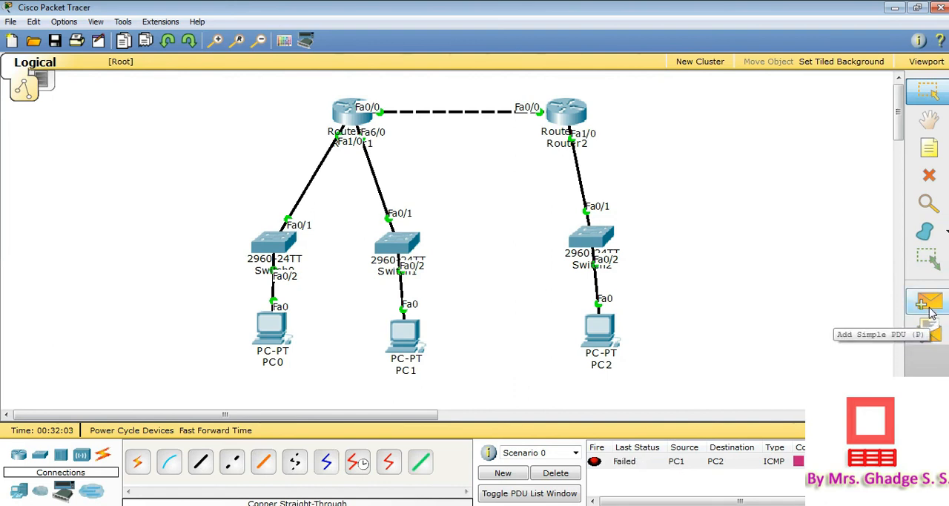
Send another simple PDU from PC1 to PC2 to retest the connection
click(931, 310)
click(394, 339)
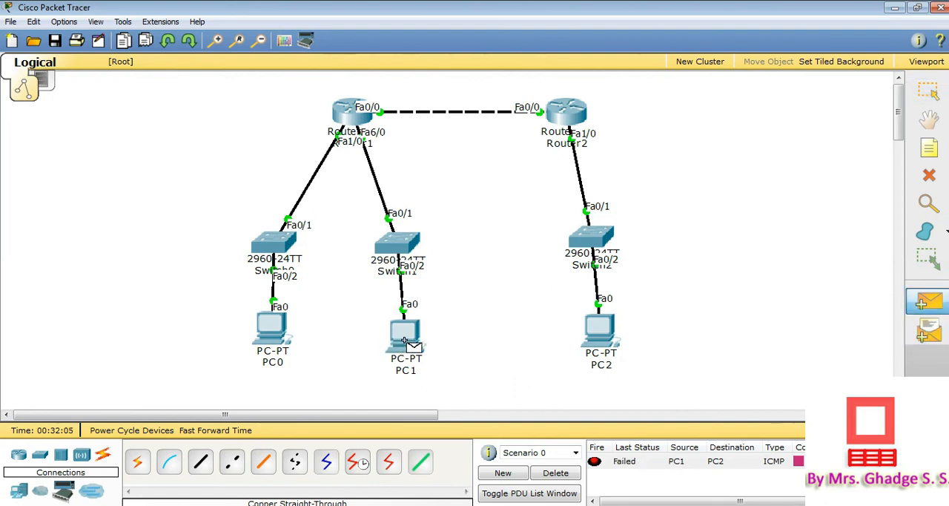
click(598, 324)
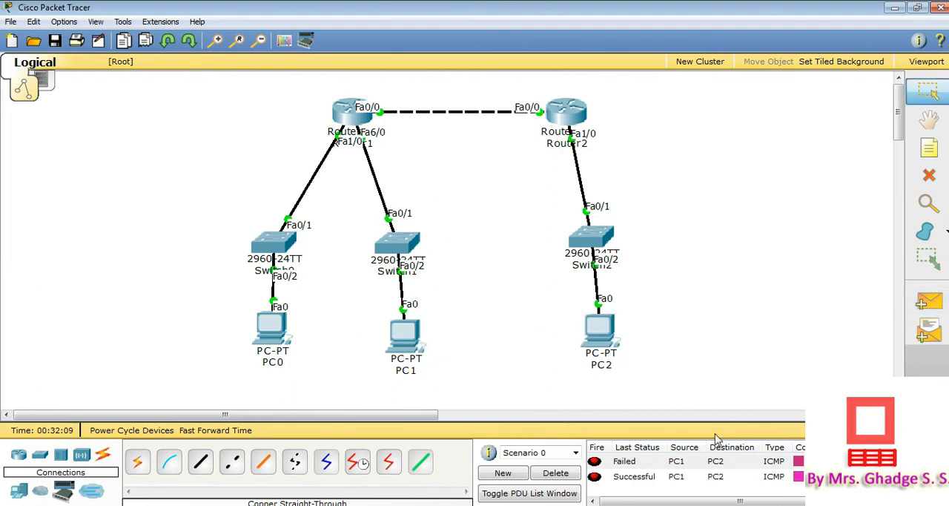
Delete the PDUs of Scenario 0 and send a simple PDU from PC0 to PC2
click(650, 480)
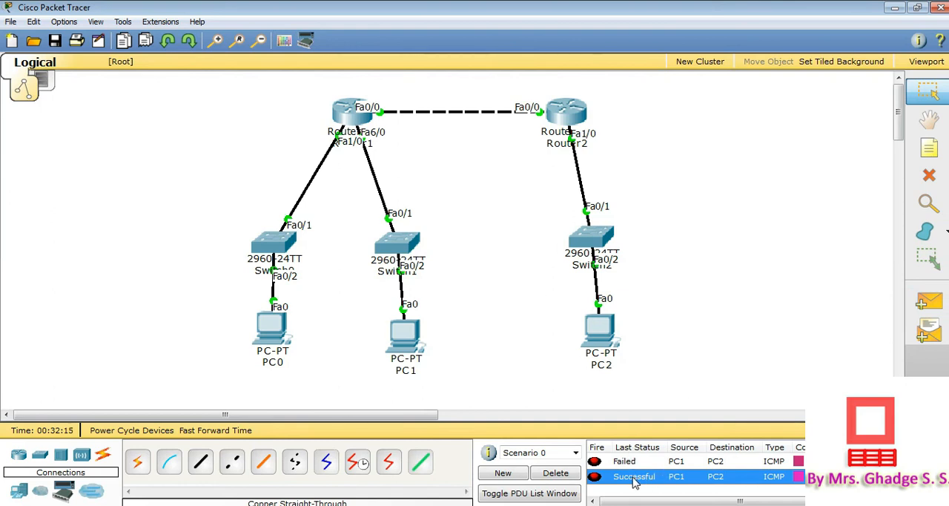
click(555, 473)
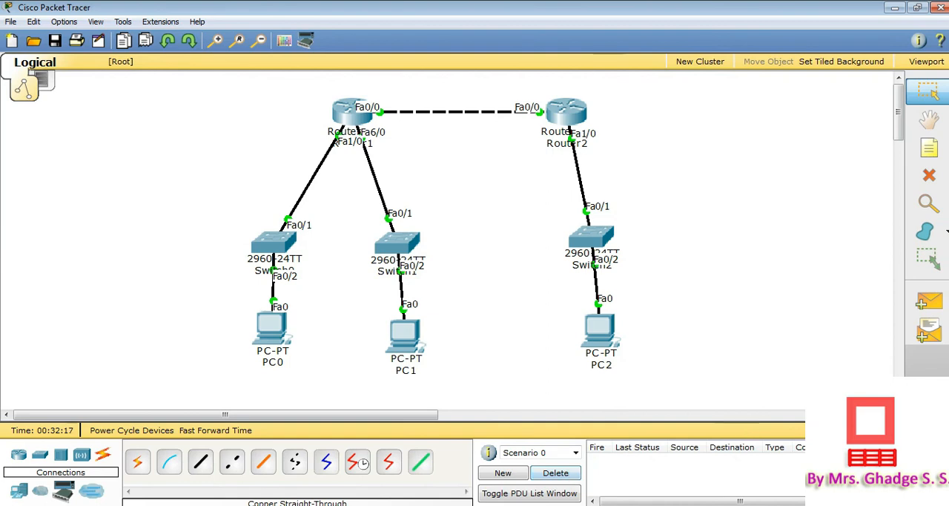
click(927, 304)
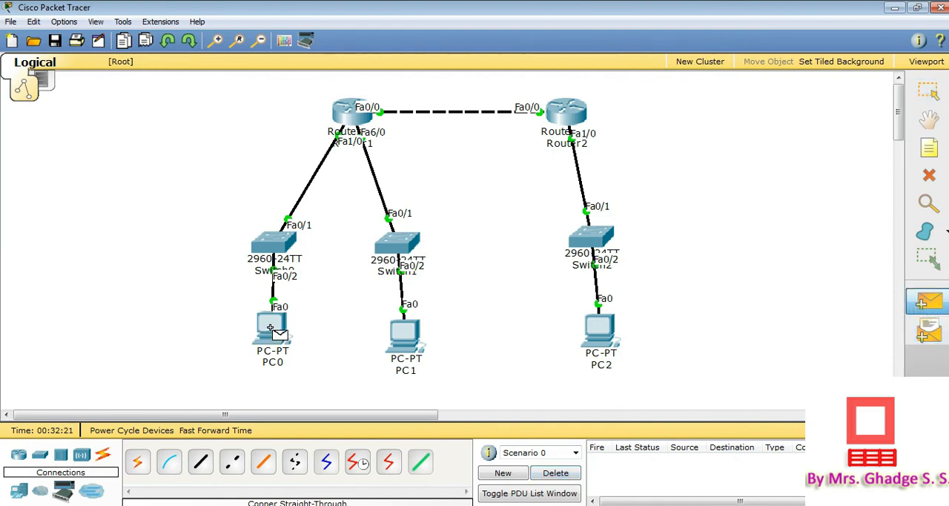
click(270, 327)
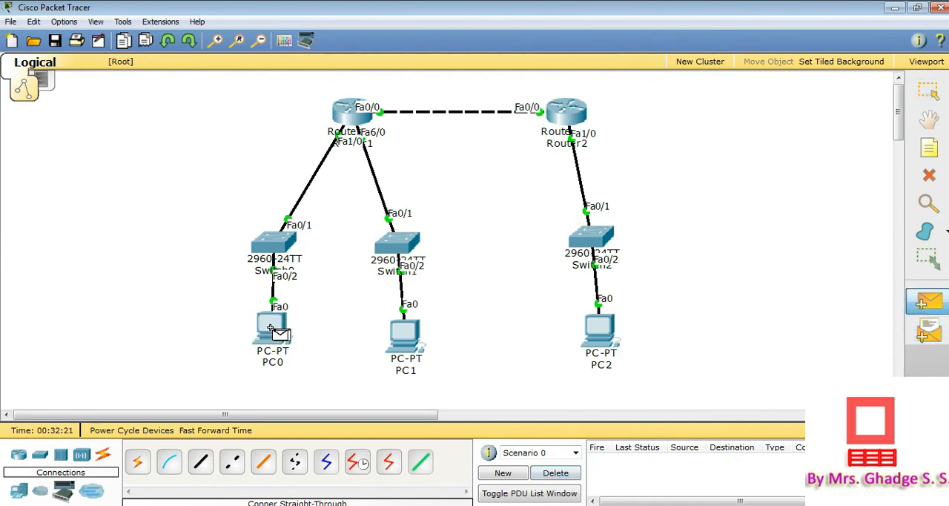
click(602, 330)
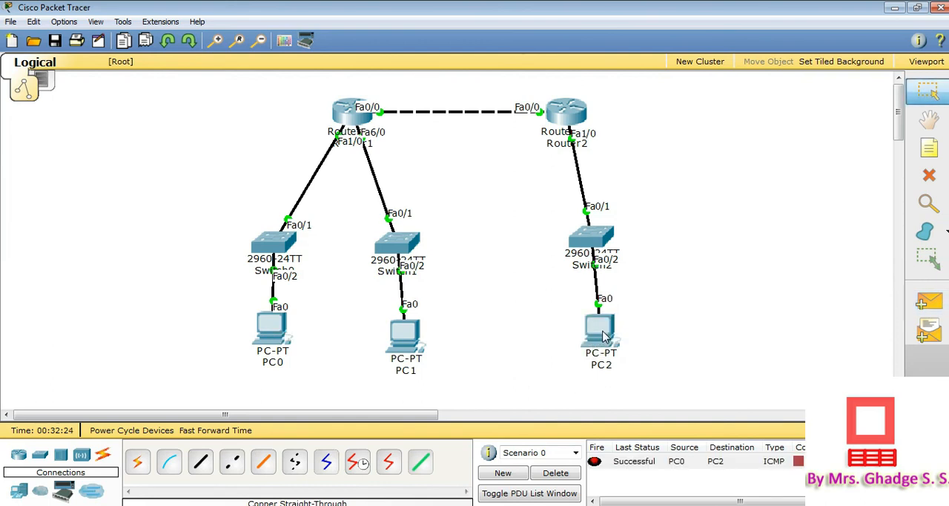
Send a simple PDU from PC2 back to PC0, check its status, and clear the PDUs of Scenario 0
click(941, 301)
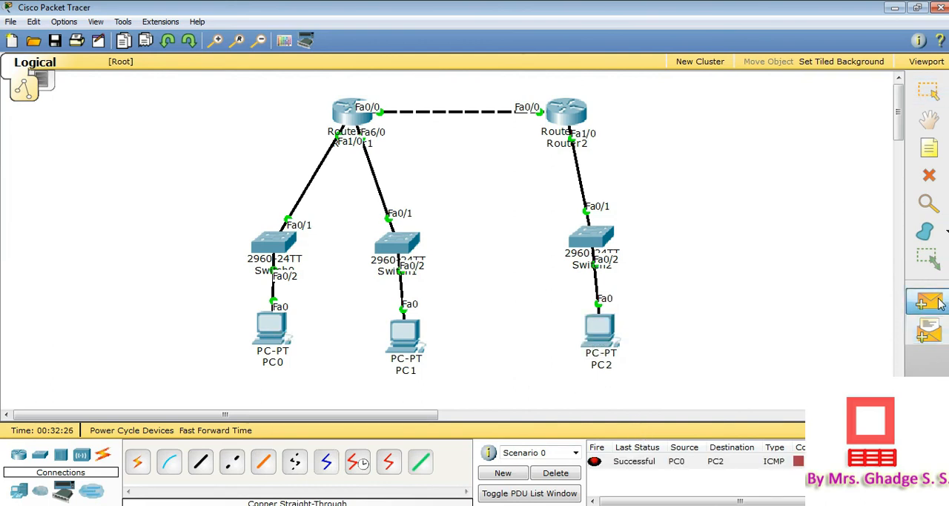
click(601, 325)
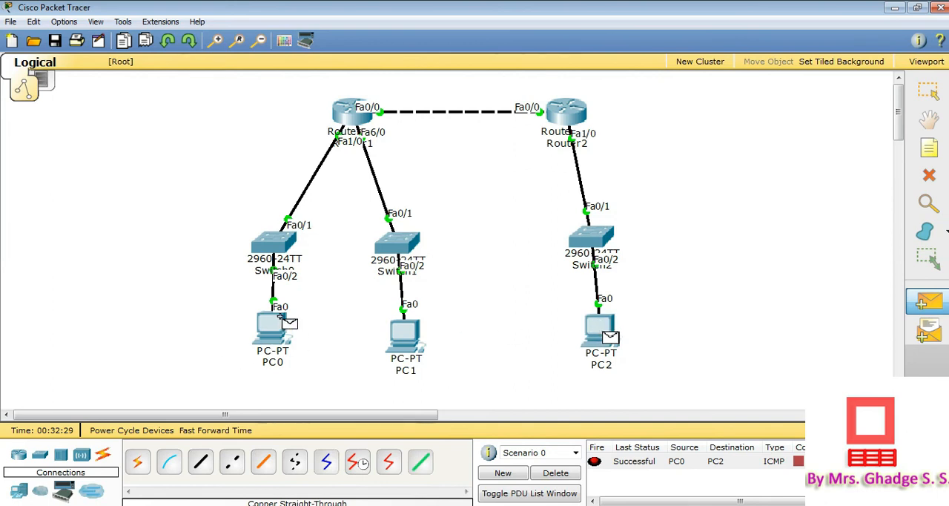
click(280, 317)
click(674, 478)
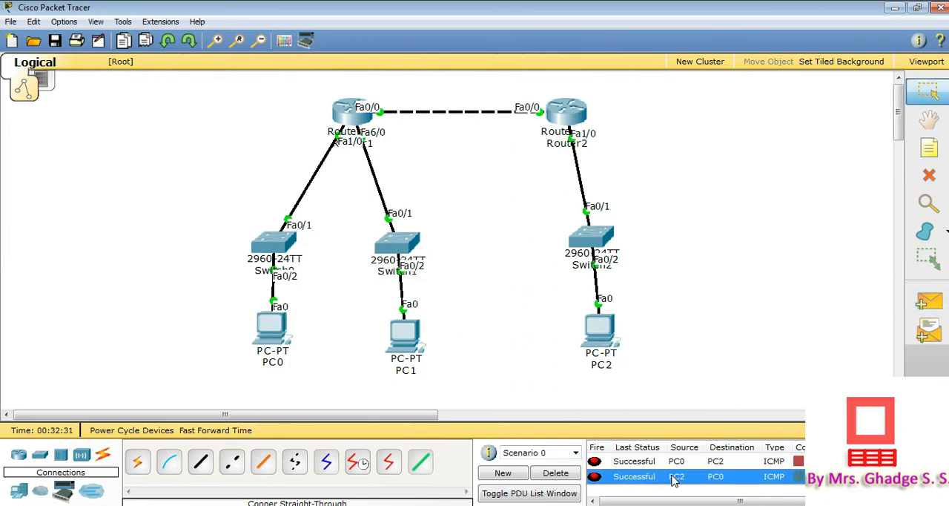
click(573, 479)
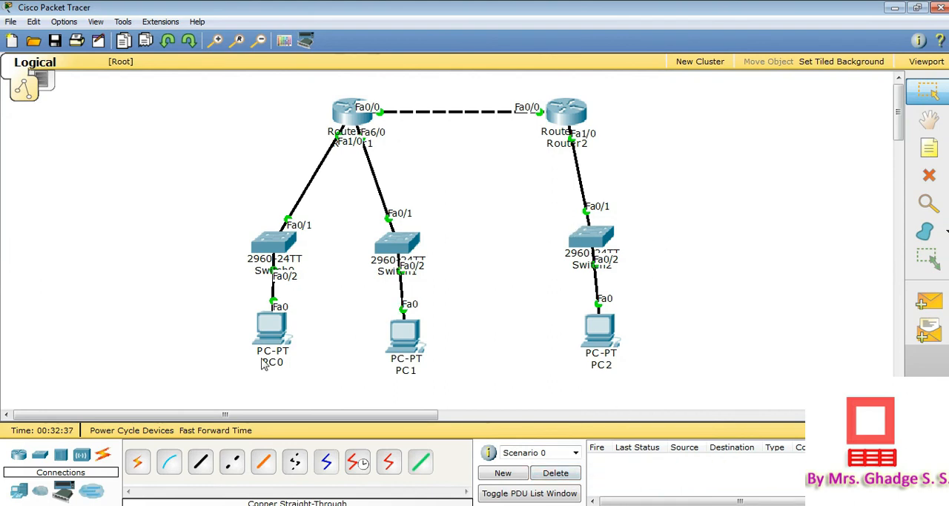
Ping 10.0.0.2 from PC0's Command Prompt, review the replies, and close the PC0 window
click(275, 330)
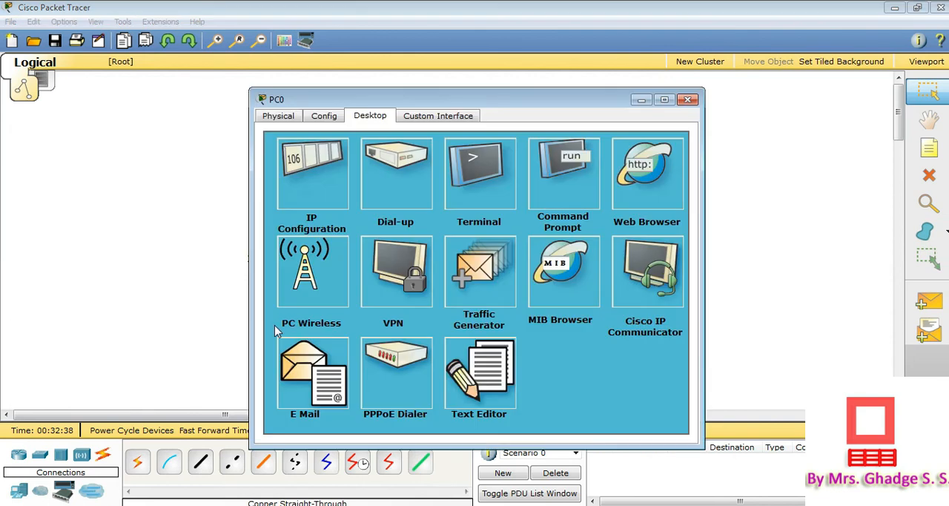
click(562, 191)
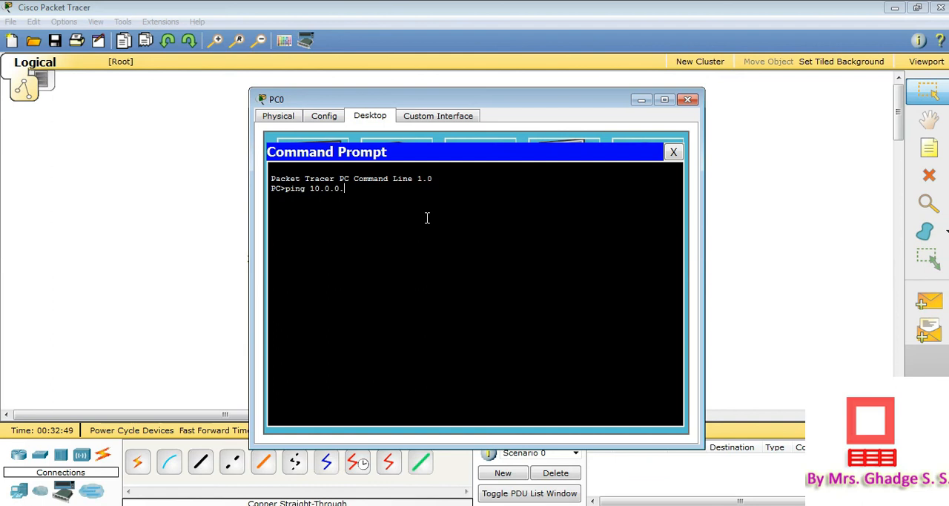
key(Return)
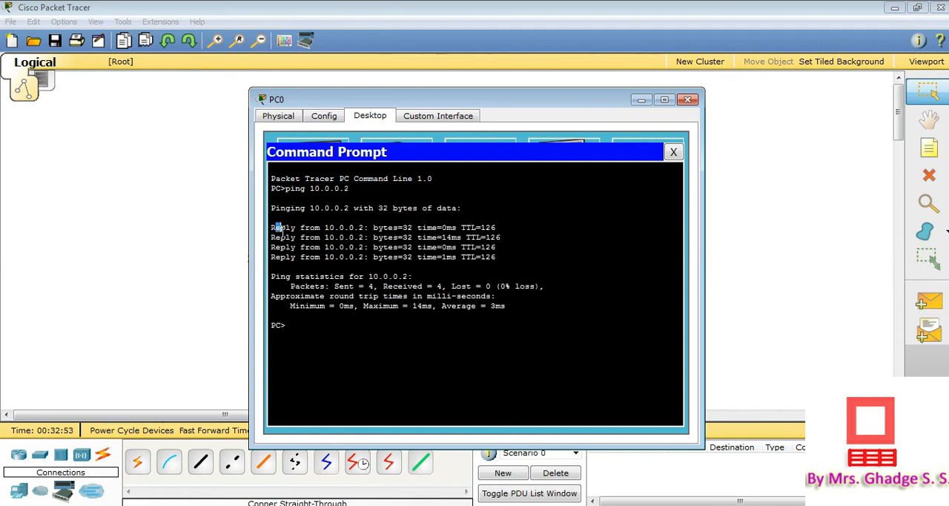
drag(276, 230, 506, 258)
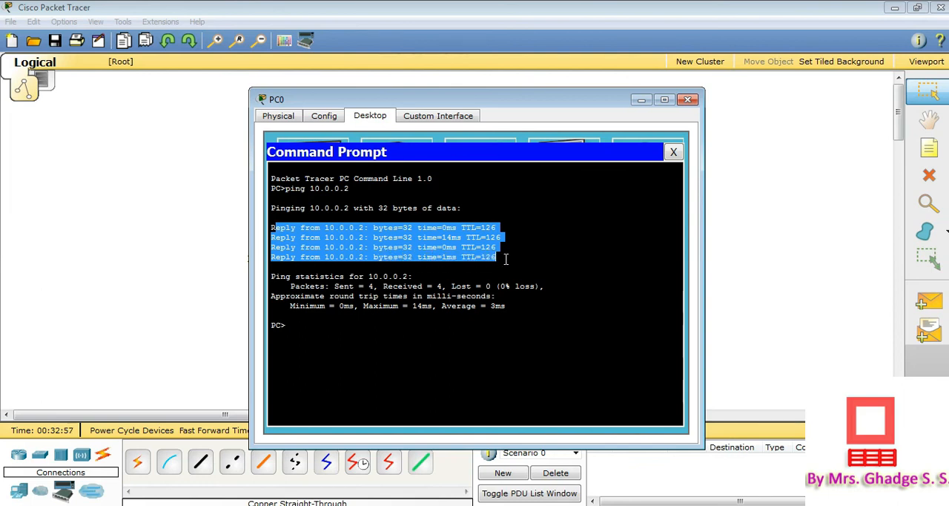
click(373, 339)
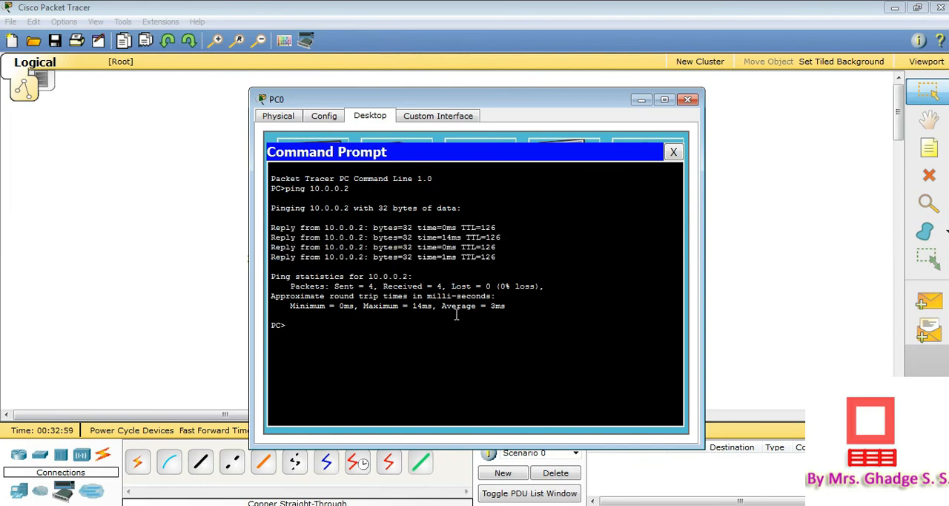
click(688, 99)
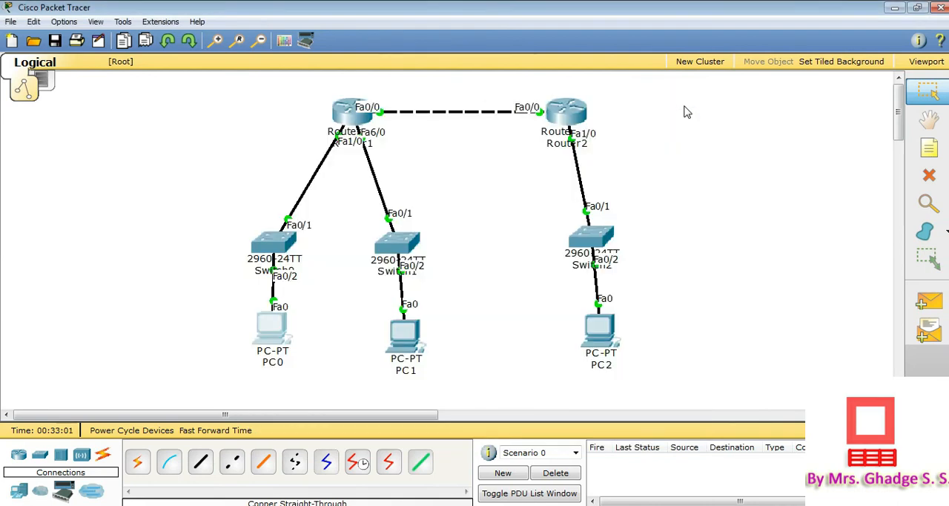
Ping 172.16.0.2 from PC2's Command Prompt, review the replies, and close the PC2 window
click(603, 324)
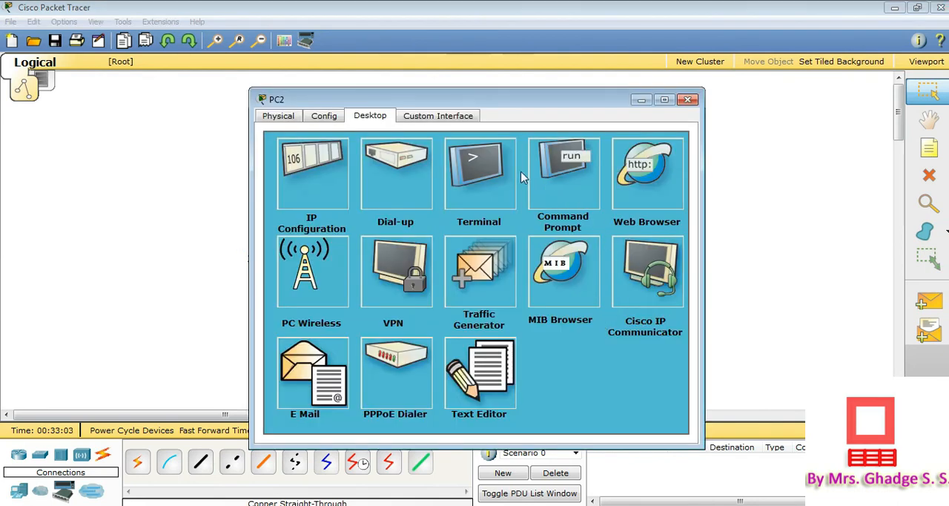
click(558, 169)
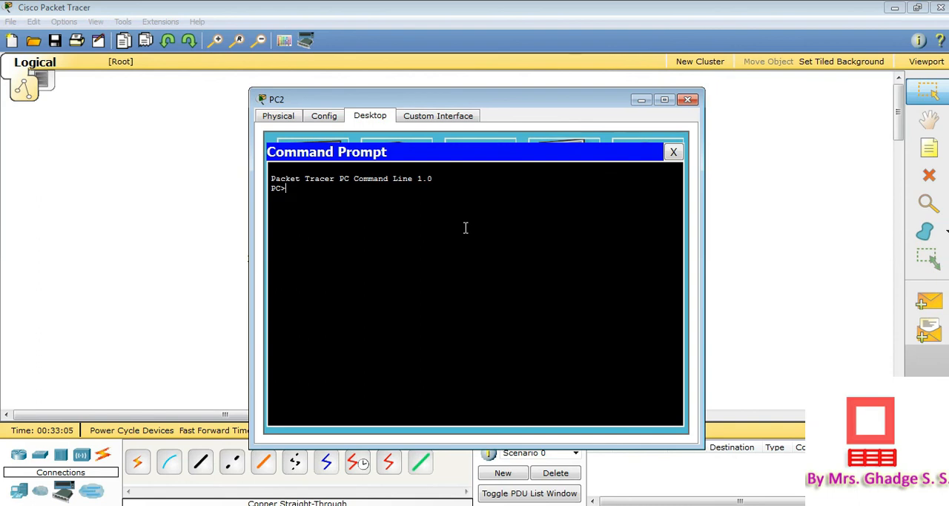
text(ping 172.16.0.2)
key(Return)
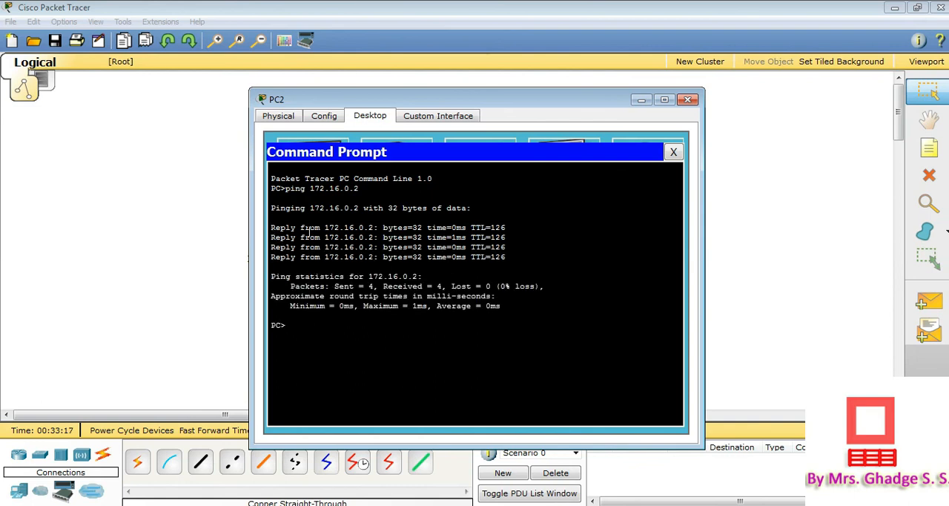
drag(272, 229, 591, 255)
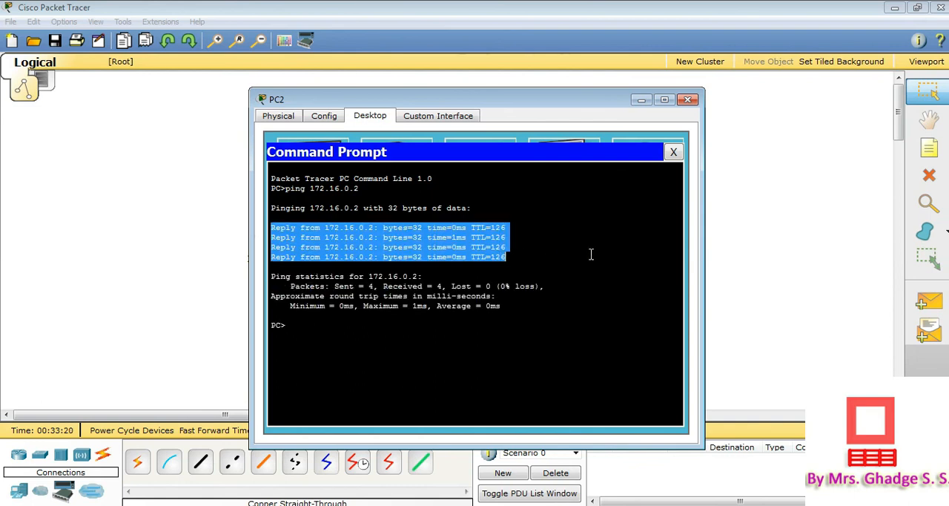
click(673, 151)
click(688, 101)
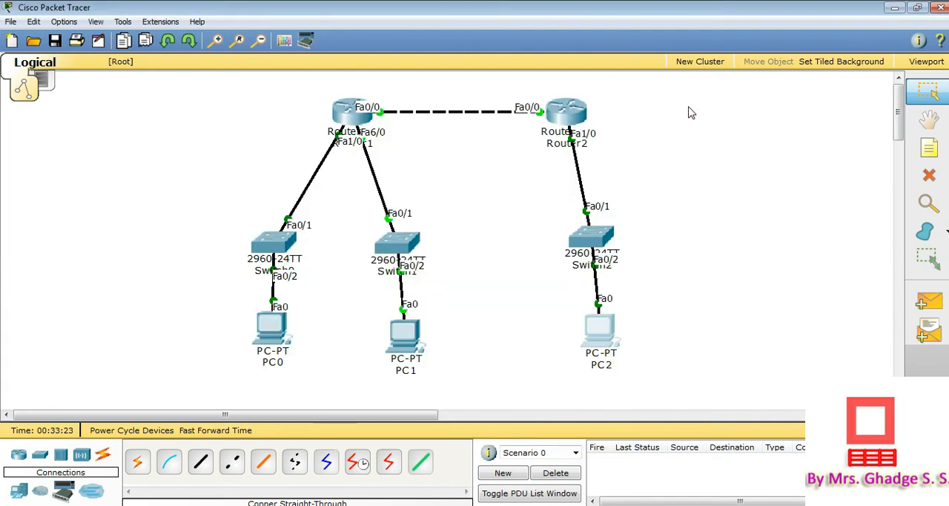